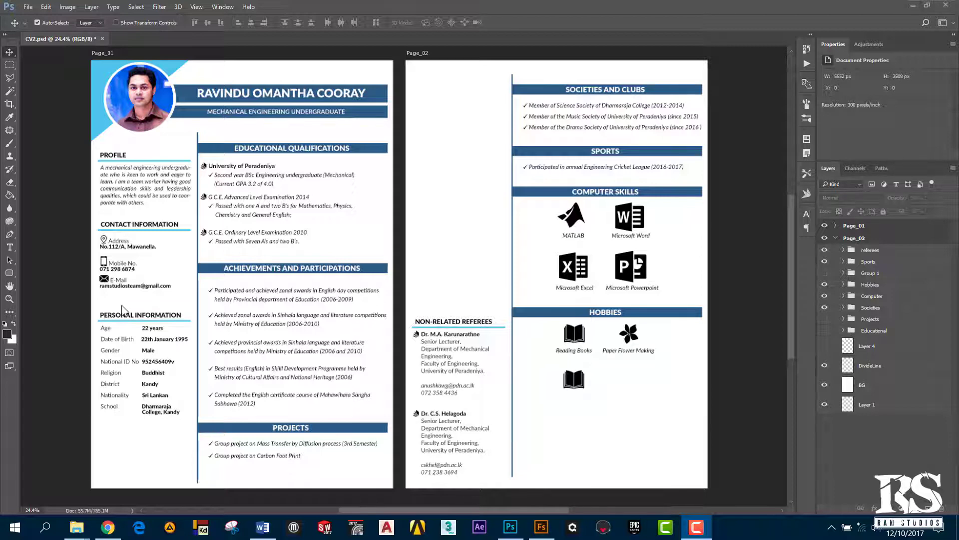
# Step: Open the File menu with CV2.psd showing
pyautogui.click(28, 7)
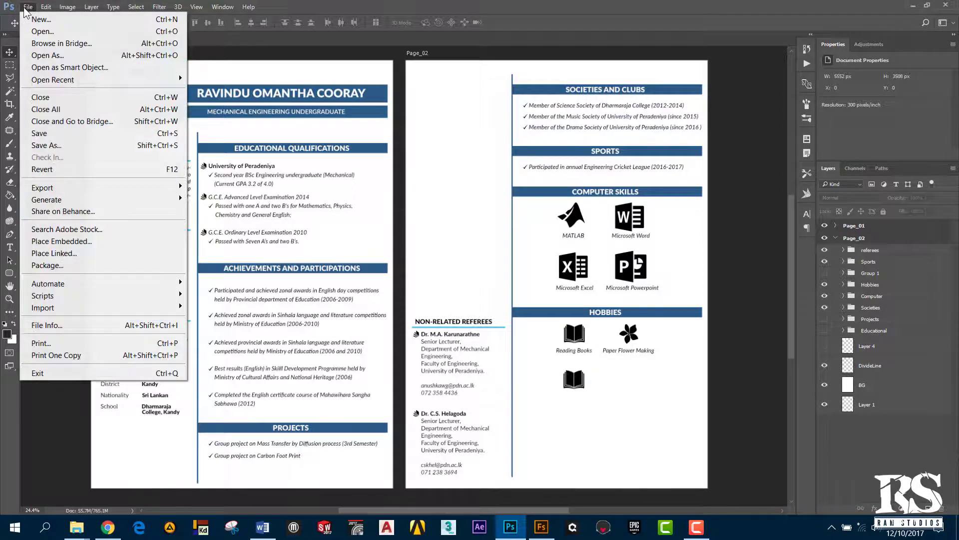
# Step: Set up a new A4 document (210 × 297 mm, 300 pixels/inch) from the Print presets with Artboards ticked
pyautogui.click(39, 20)
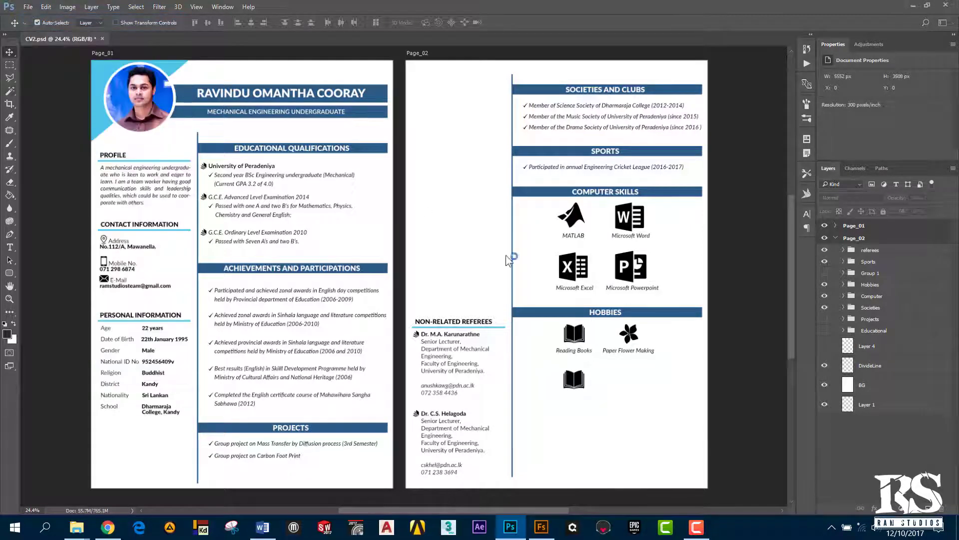
pyautogui.moveTo(534, 112)
pyautogui.mouseDown()
pyautogui.moveTo(551, 100)
pyautogui.moveTo(538, 97)
pyautogui.mouseUp()
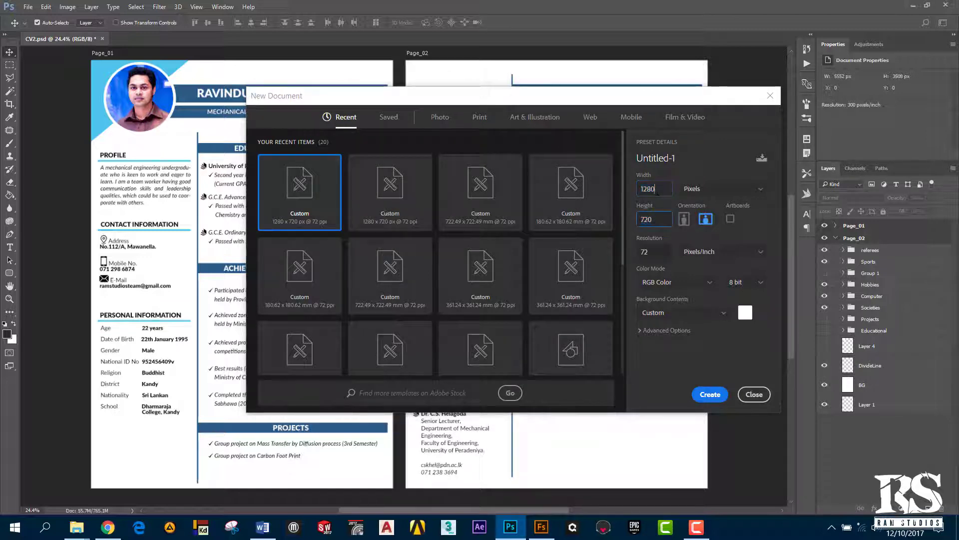
pyautogui.click(483, 121)
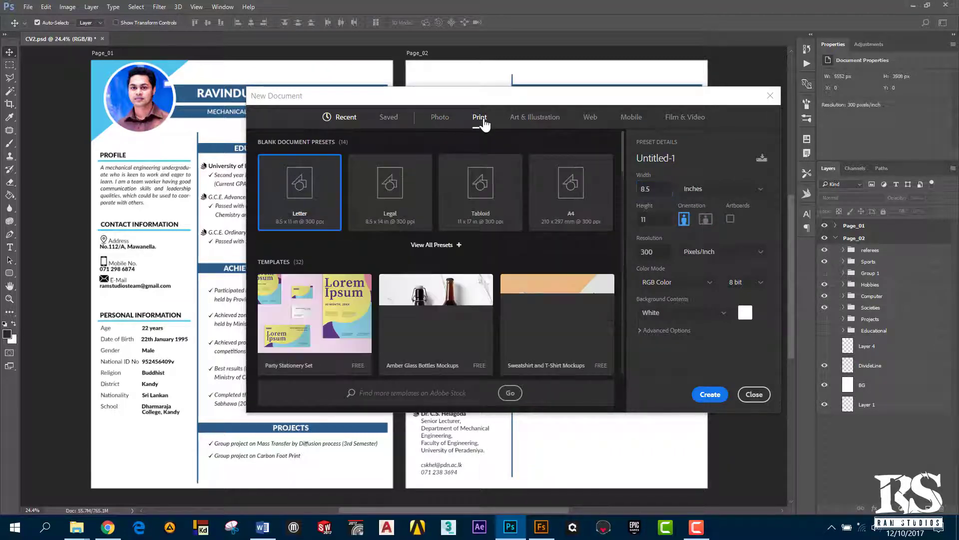
pyautogui.click(567, 194)
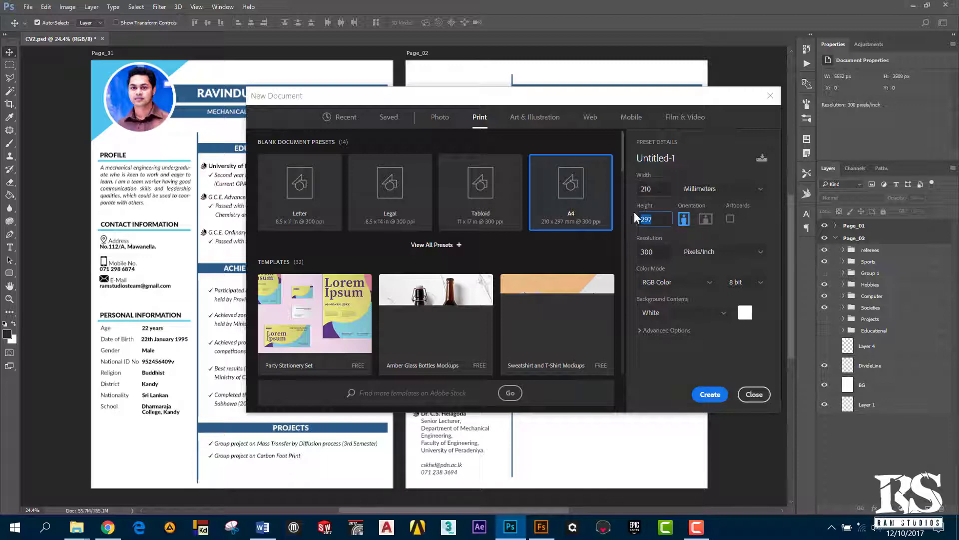
pyautogui.click(606, 212)
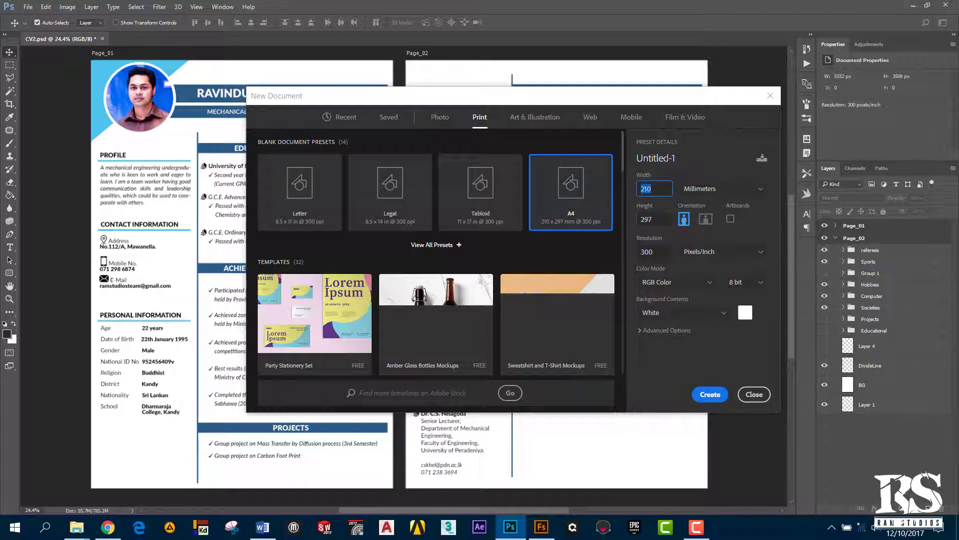
pyautogui.click(731, 220)
pyautogui.moveTo(402, 97); pyautogui.dragTo(349, 103)
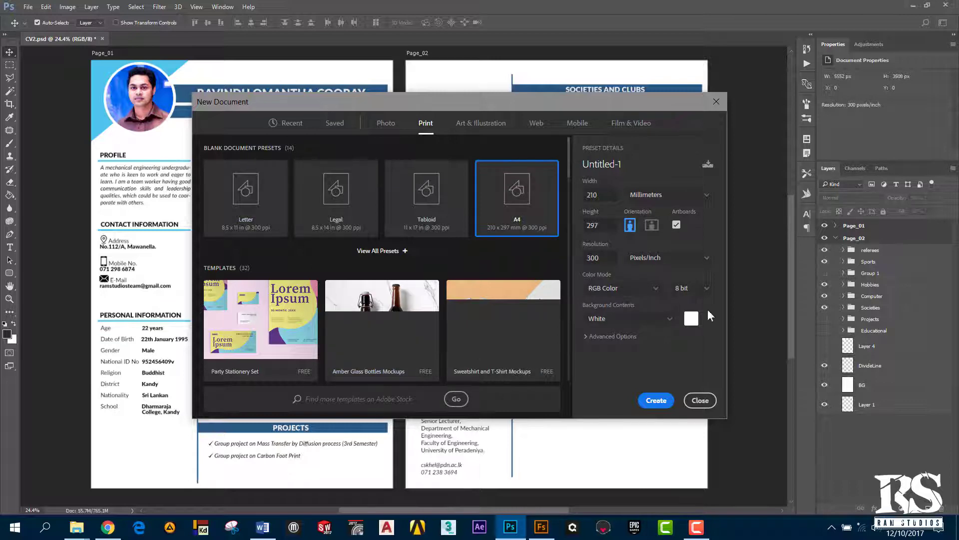
pyautogui.moveTo(508, 103); pyautogui.dragTo(443, 103)
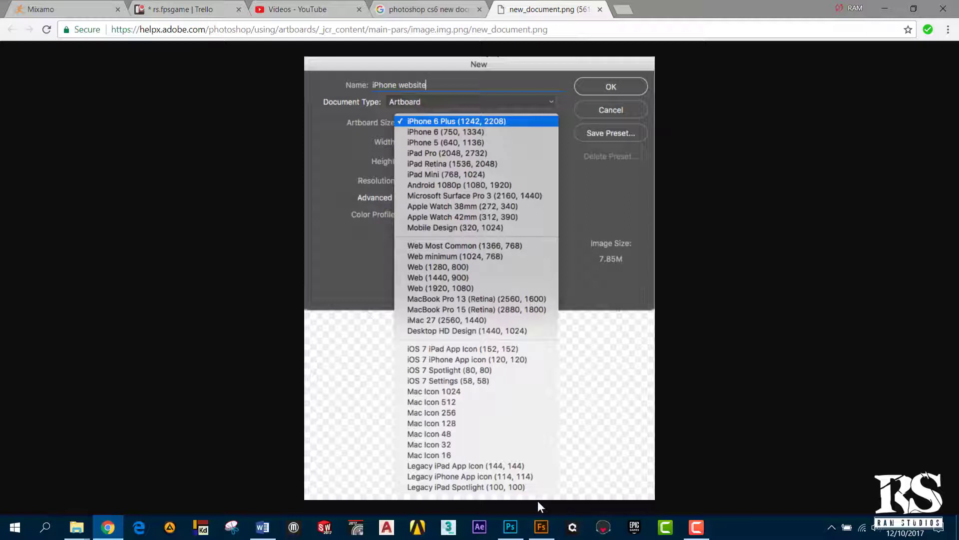
pyautogui.click(510, 526)
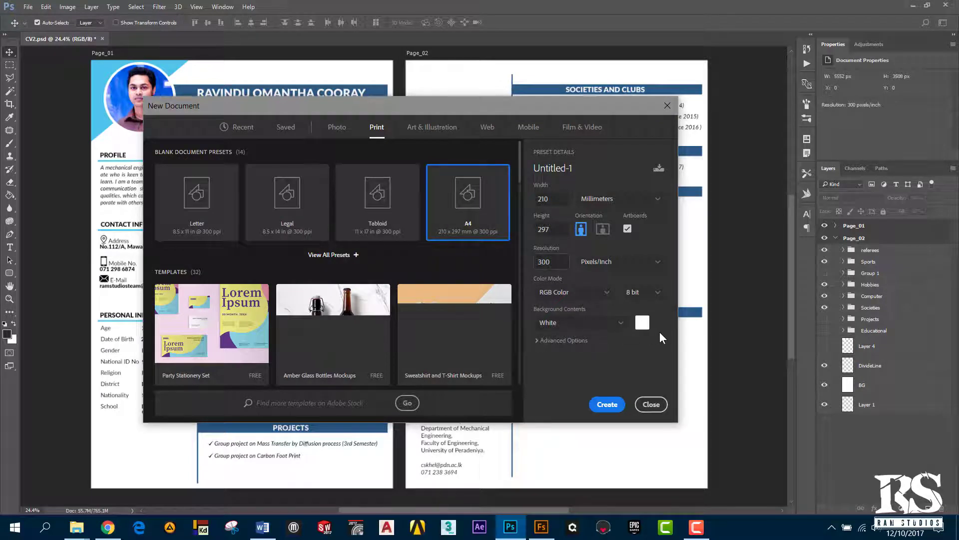
# Step: Create the Untitled-1 A4 document and inspect Artboard 1 and Layer 1 in Layers
pyautogui.click(600, 407)
pyautogui.scroll(1, 548, 344)
pyautogui.scroll(1, 547, 345)
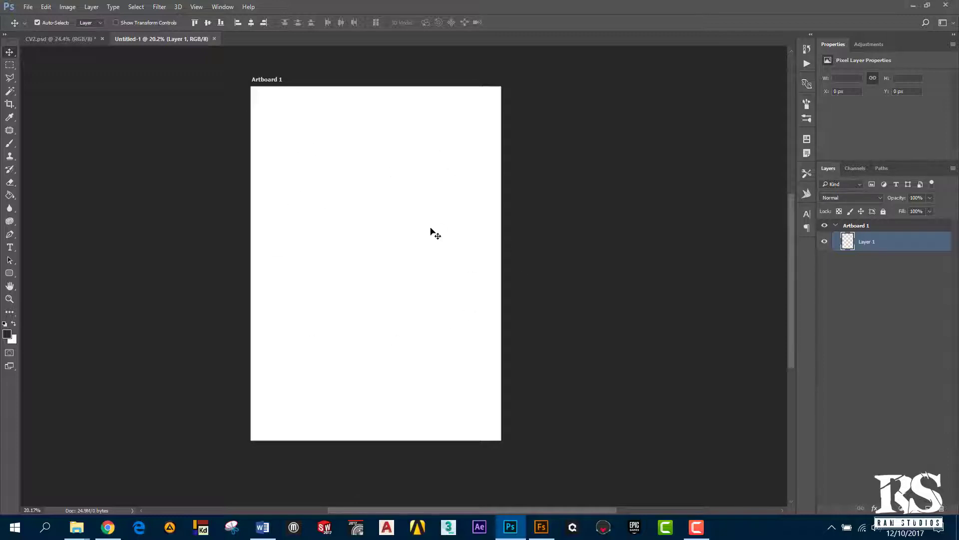
pyautogui.scroll(1, 368, 217)
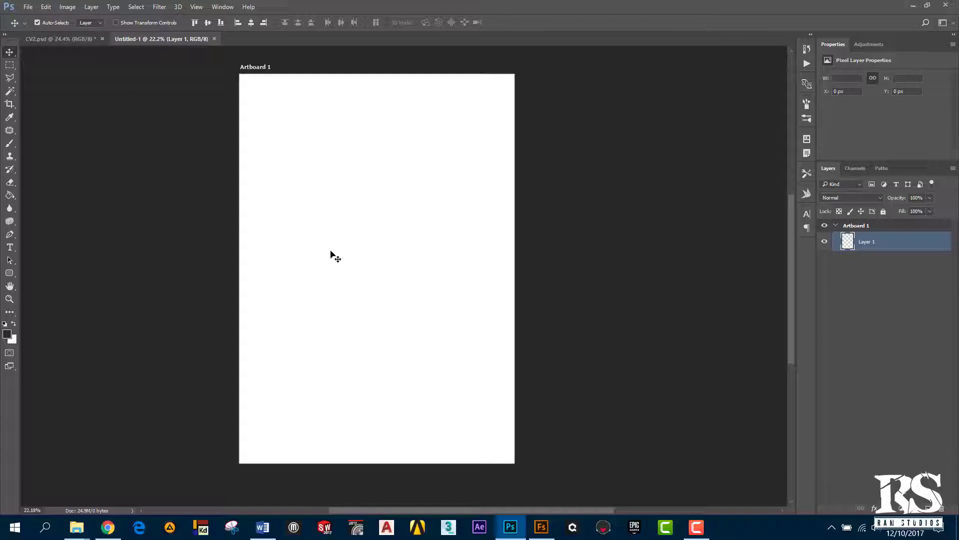
pyautogui.click(838, 228)
pyautogui.click(836, 225)
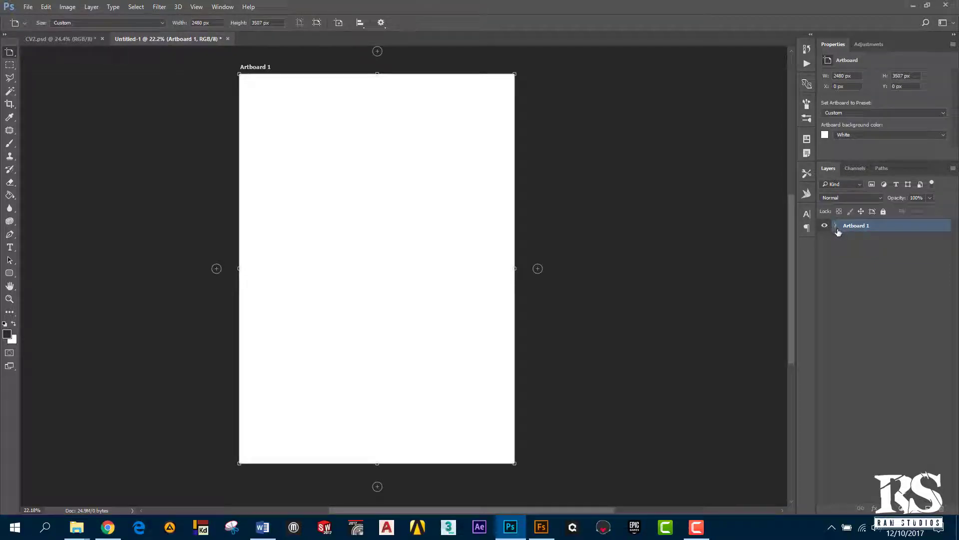
pyautogui.click(866, 241)
pyautogui.click(861, 291)
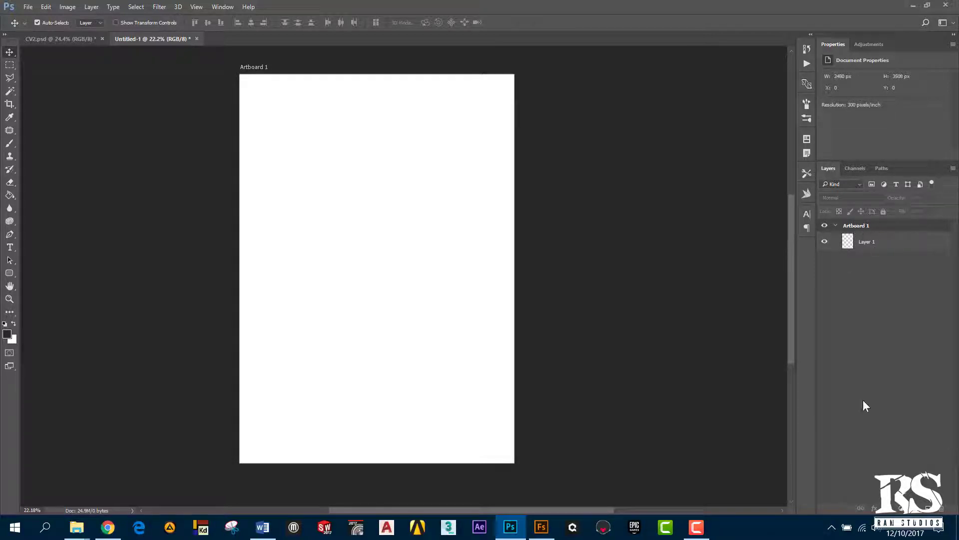
pyautogui.click(835, 225)
pyautogui.click(836, 225)
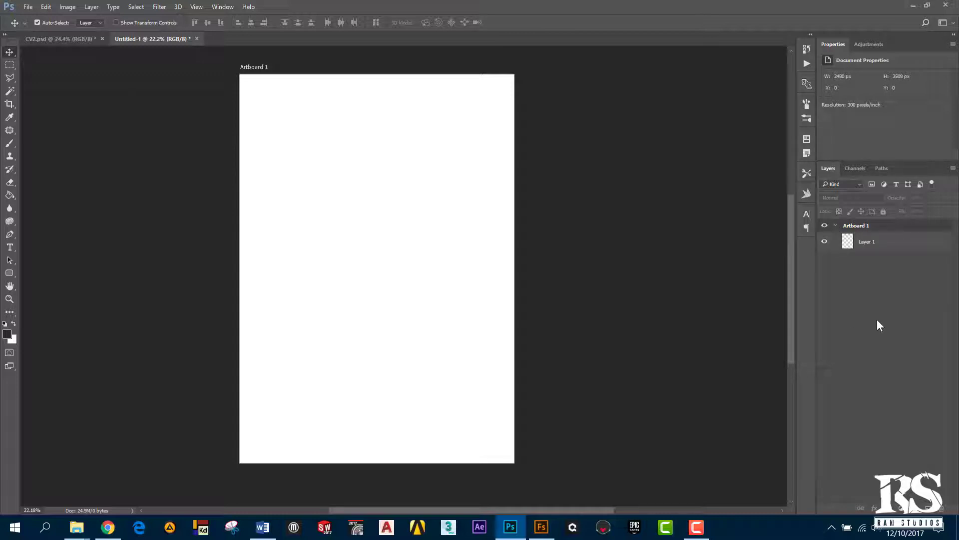
pyautogui.click(837, 226)
pyautogui.click(868, 226)
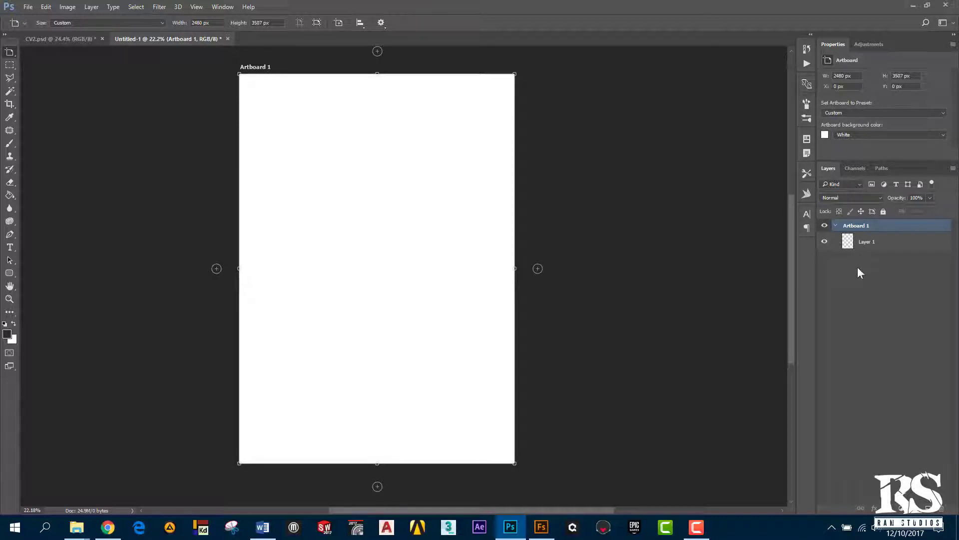
pyautogui.click(880, 249)
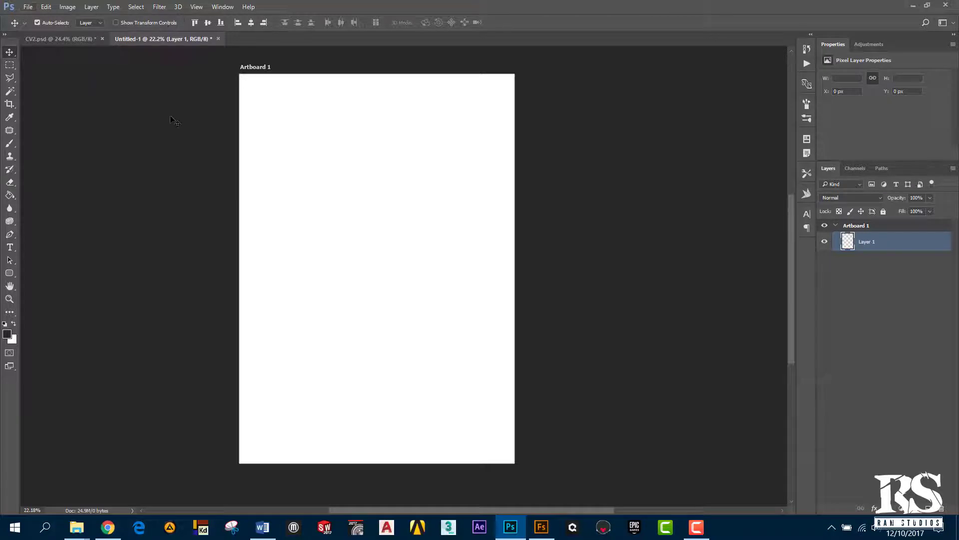
pyautogui.rightClick(10, 55)
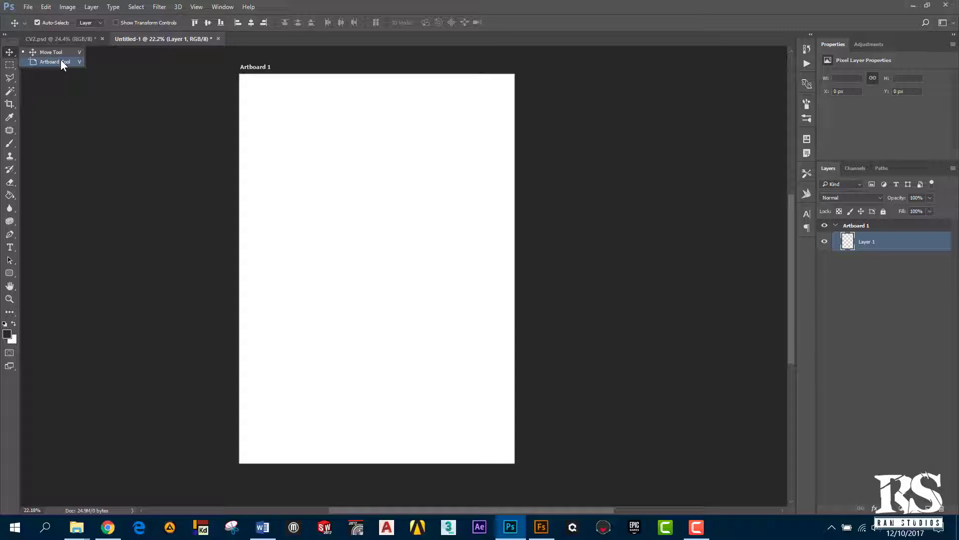
pyautogui.click(880, 278)
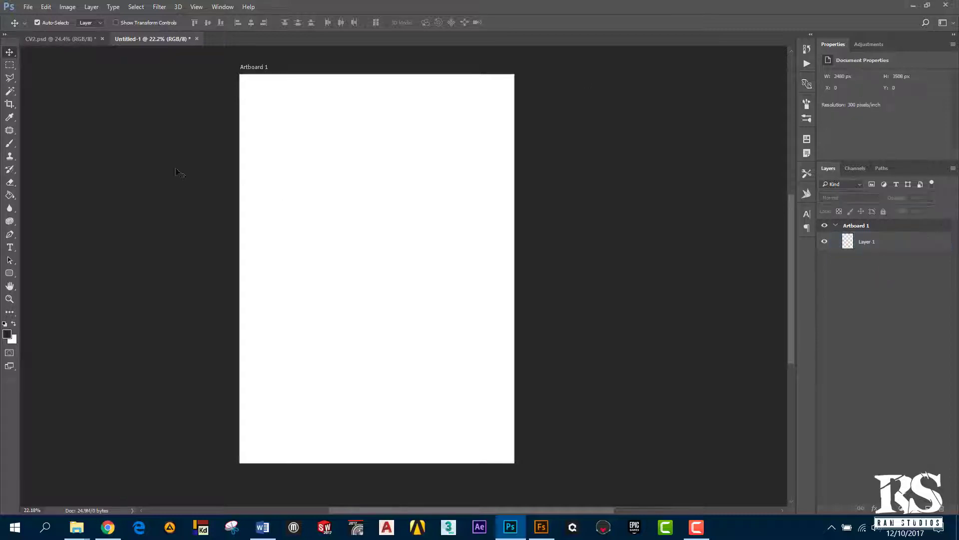
pyautogui.click(873, 226)
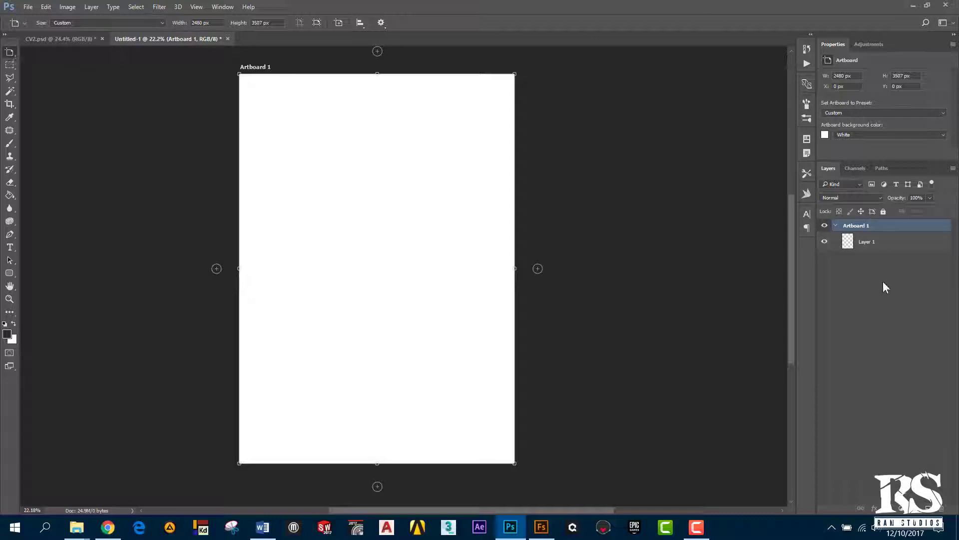
pyautogui.click(872, 241)
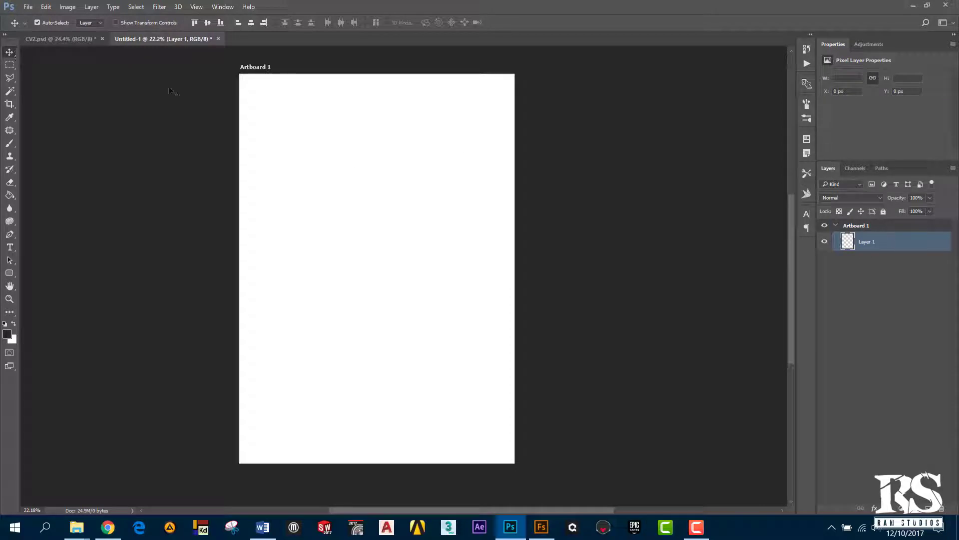
pyautogui.click(879, 227)
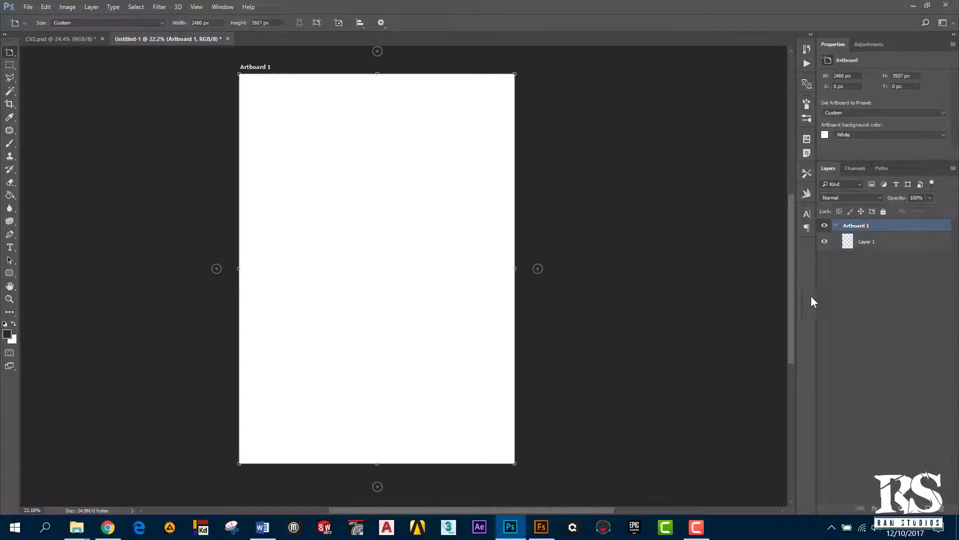
pyautogui.click(895, 243)
pyautogui.rightClick(8, 50)
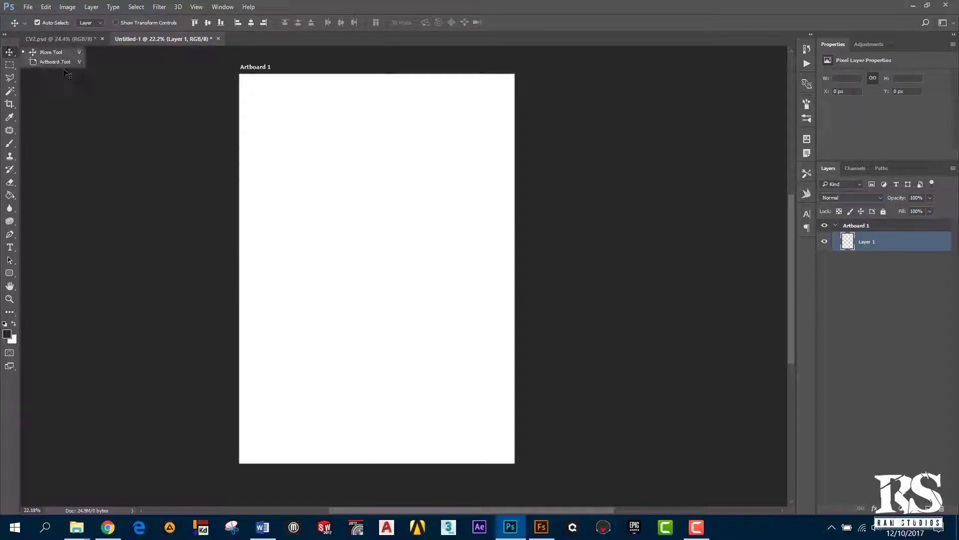
pyautogui.click(52, 62)
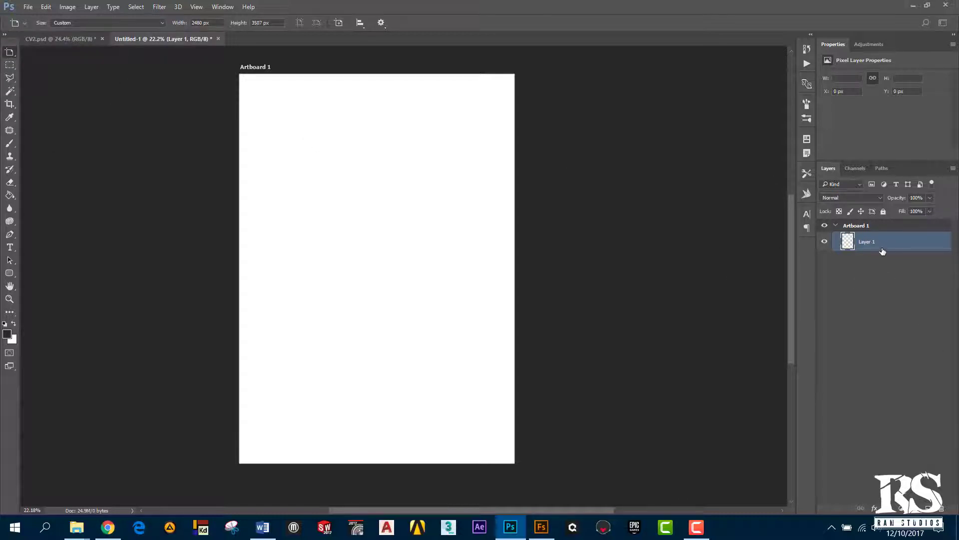
pyautogui.rightClick(17, 54)
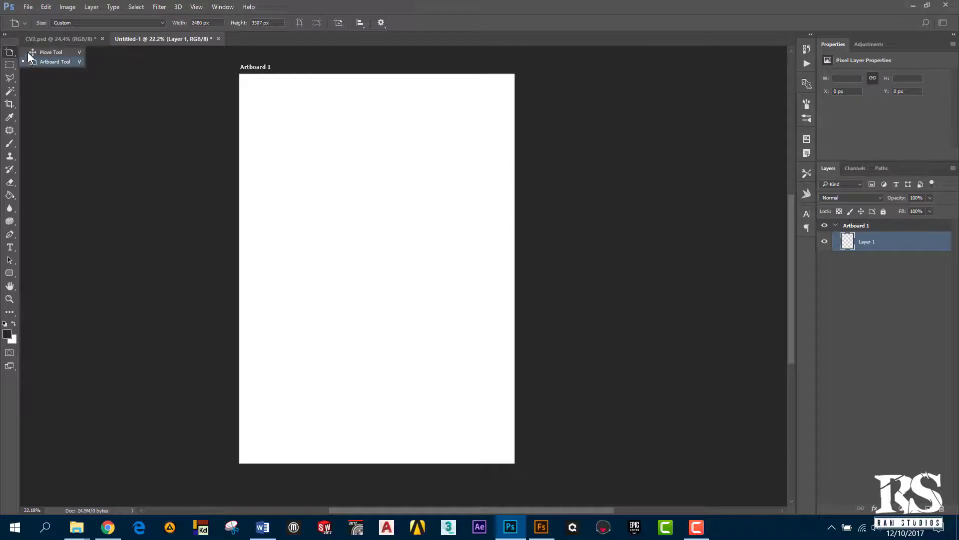
pyautogui.click(50, 52)
pyautogui.click(907, 316)
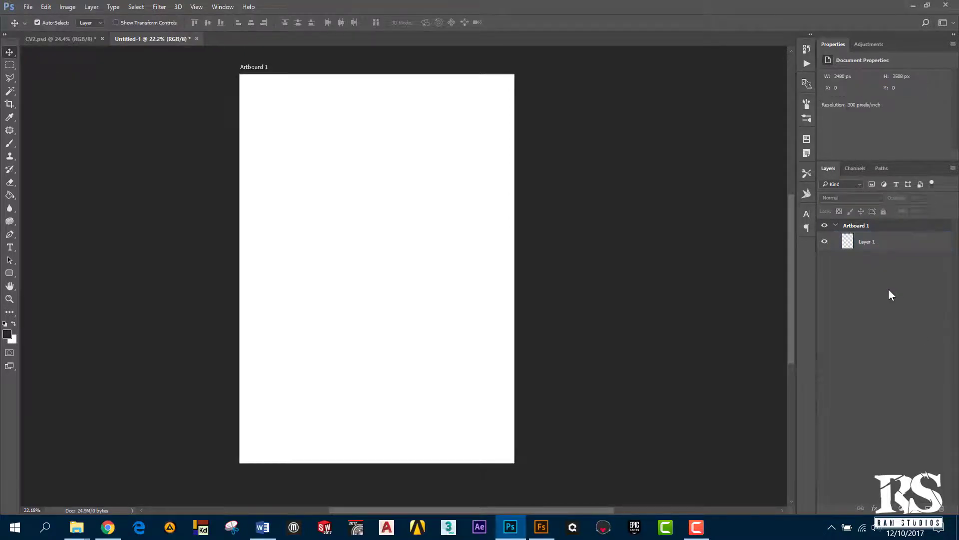
# Step: Rename Untitled-1's Artboard 1 to Page01 after comparing CV2.psd's artboard names
pyautogui.click(48, 38)
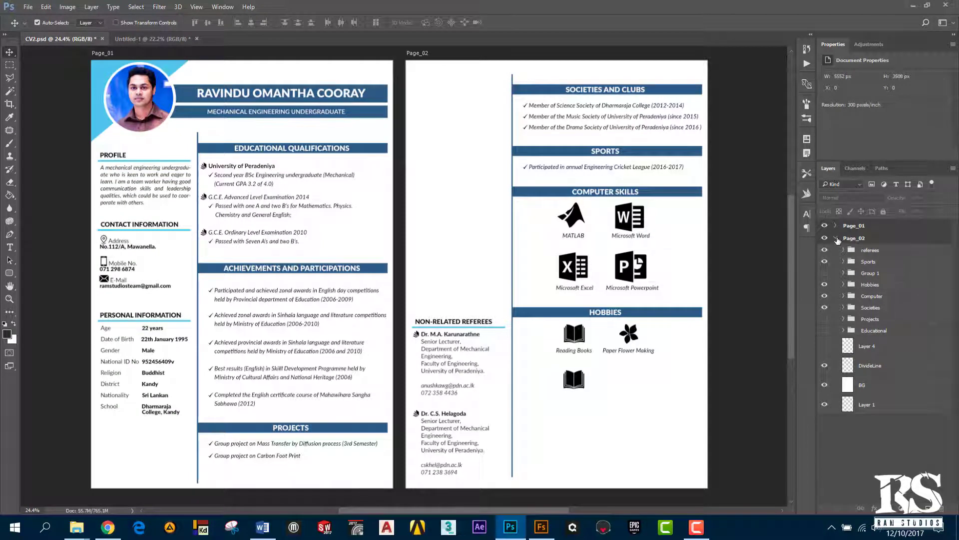
pyautogui.click(836, 239)
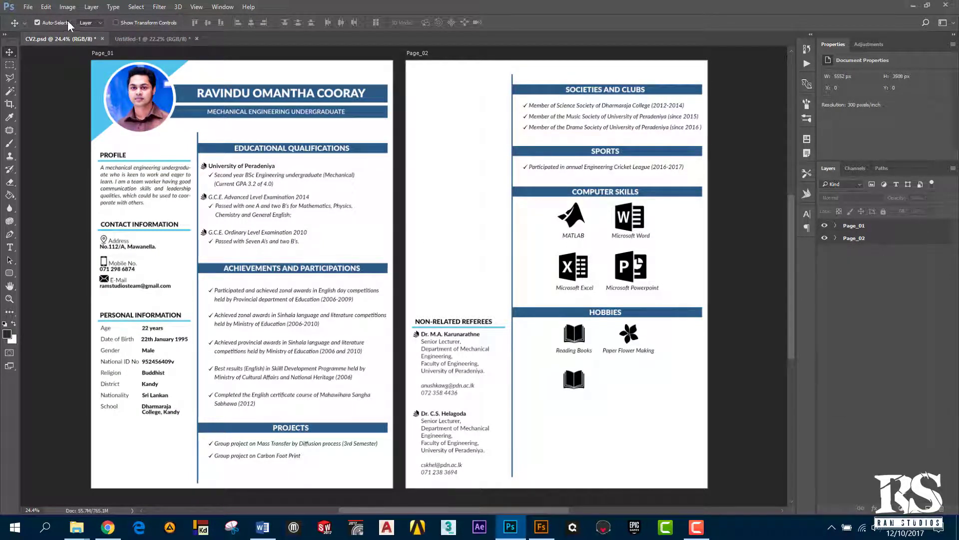
pyautogui.click(150, 38)
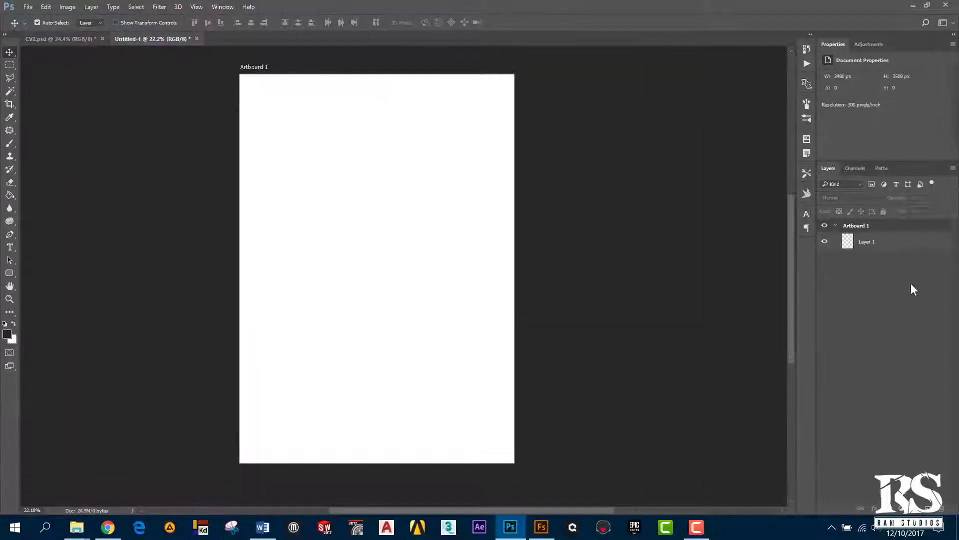
pyautogui.doubleClick(870, 226)
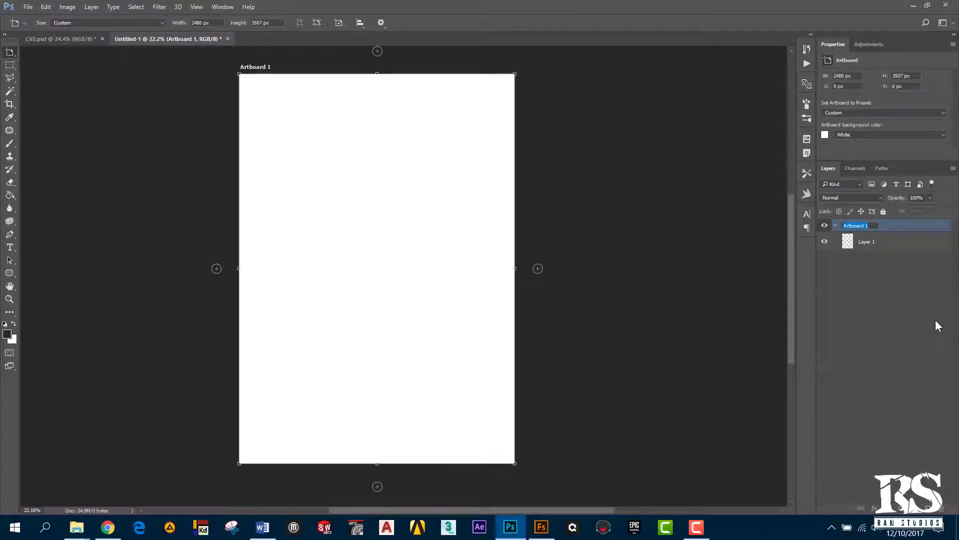
pyautogui.write('Page01')
pyautogui.click(899, 300)
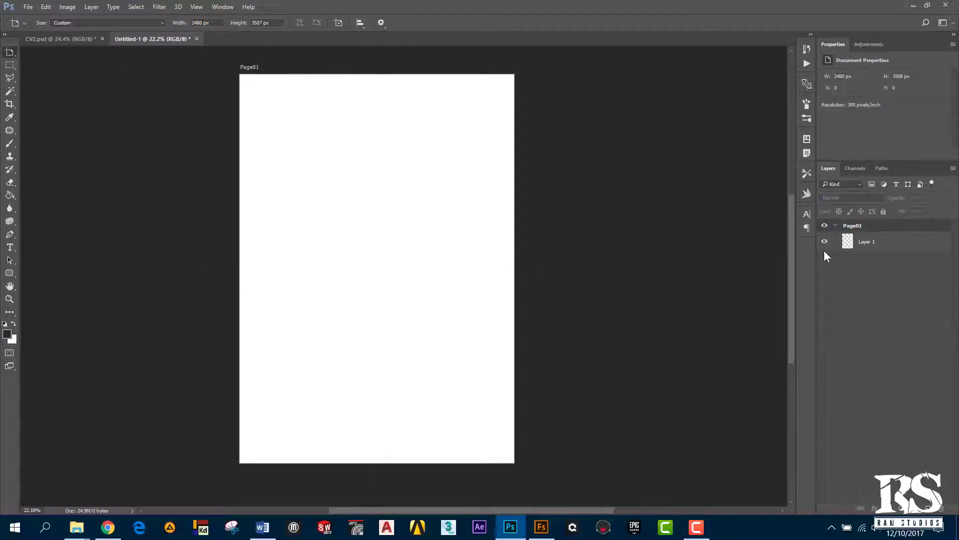
pyautogui.click(42, 40)
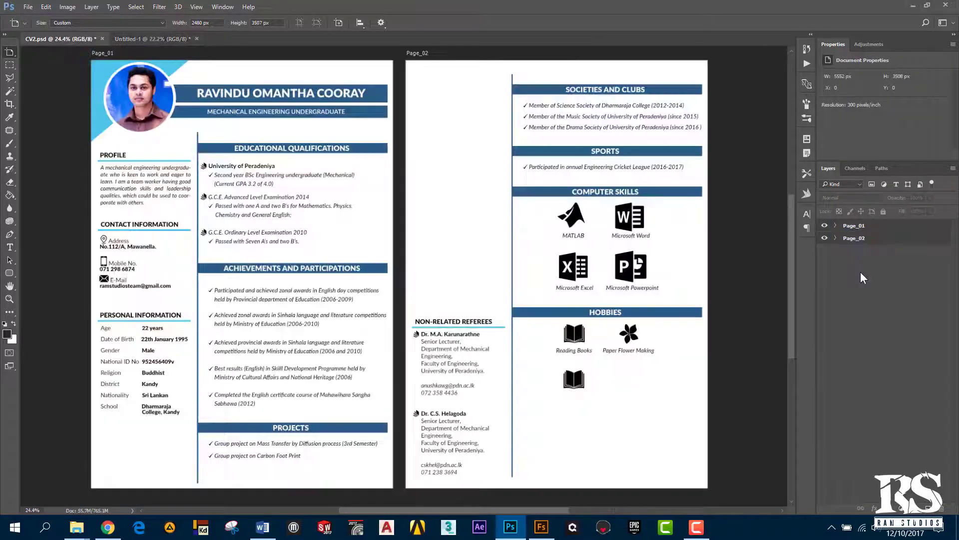
# Step: Expand Page_01 and check visibility of its Profile, Contact and Personal Information layers
pyautogui.click(836, 226)
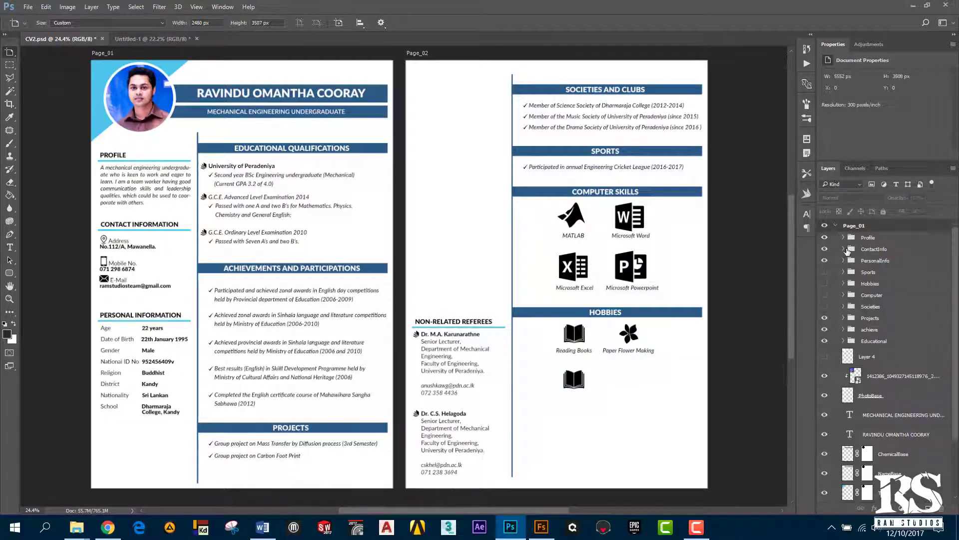
pyautogui.scroll(-1, 869, 275)
pyautogui.scroll(-1, 870, 274)
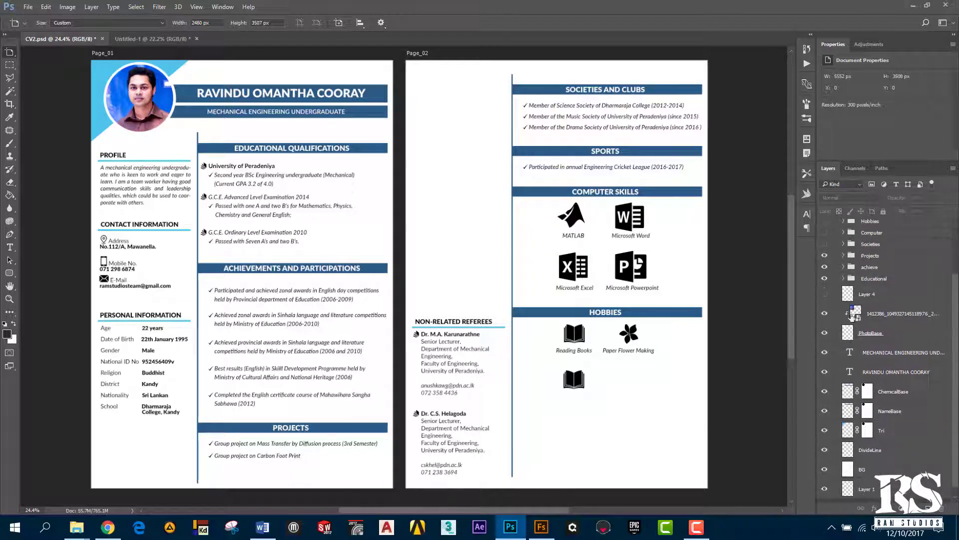
pyautogui.scroll(-1, 870, 457)
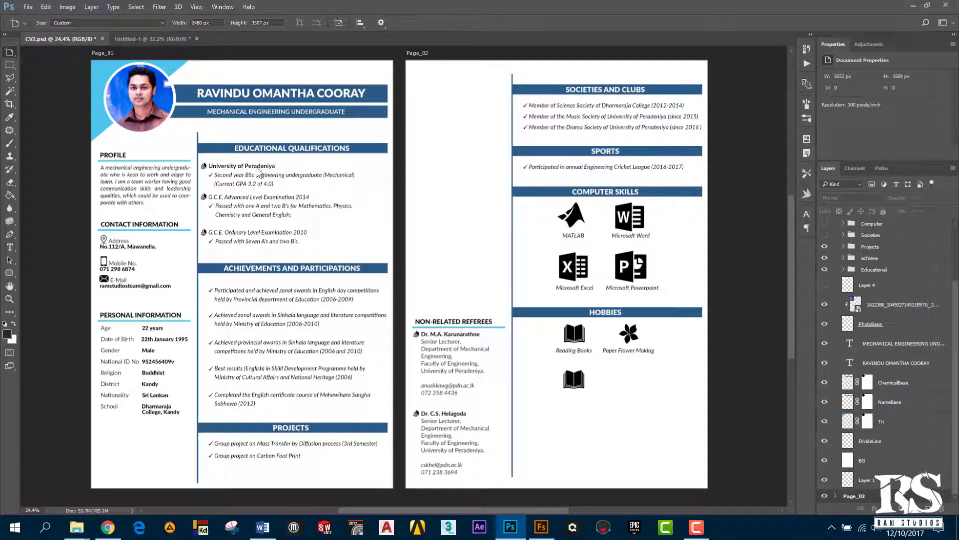
pyautogui.scroll(1, 862, 272)
pyautogui.scroll(2, 870, 314)
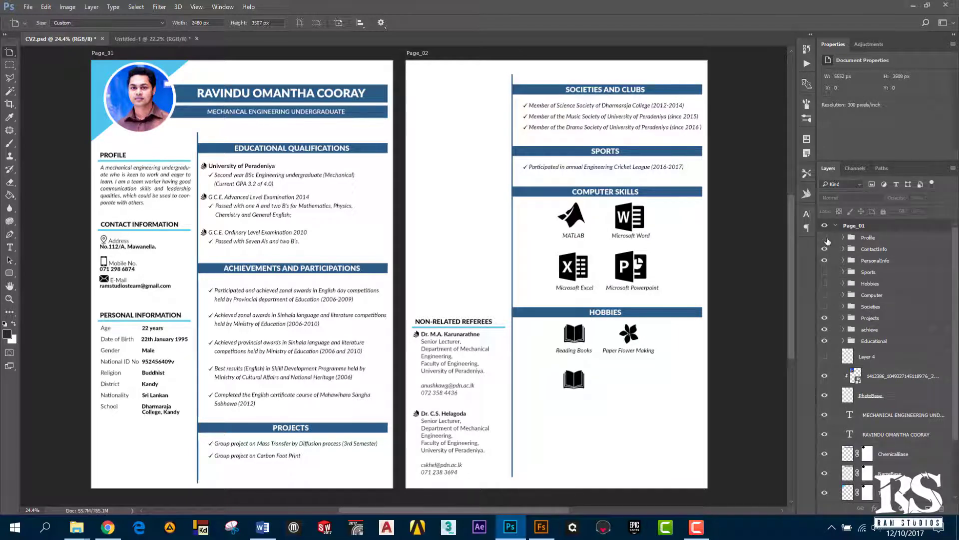
pyautogui.click(825, 238)
pyautogui.click(825, 238)
pyautogui.click(824, 249)
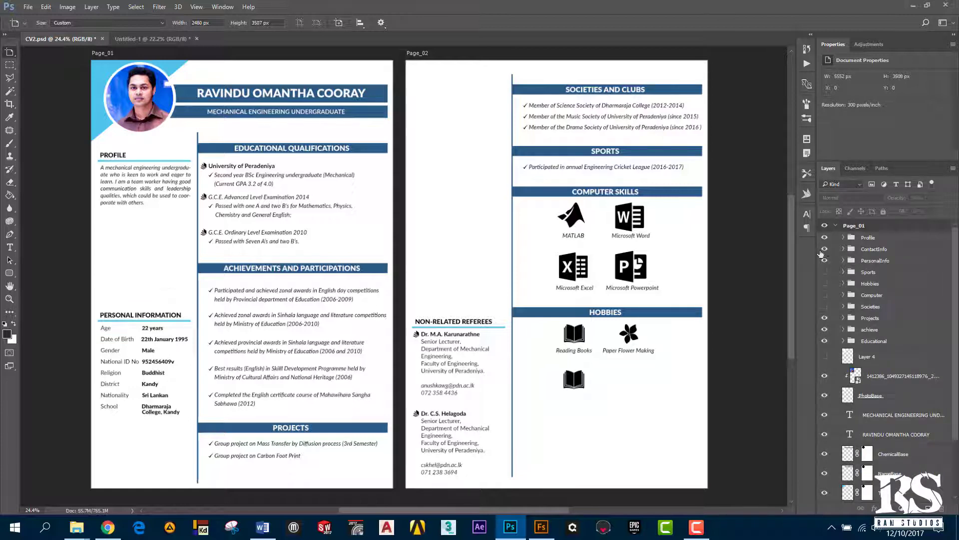
pyautogui.click(822, 250)
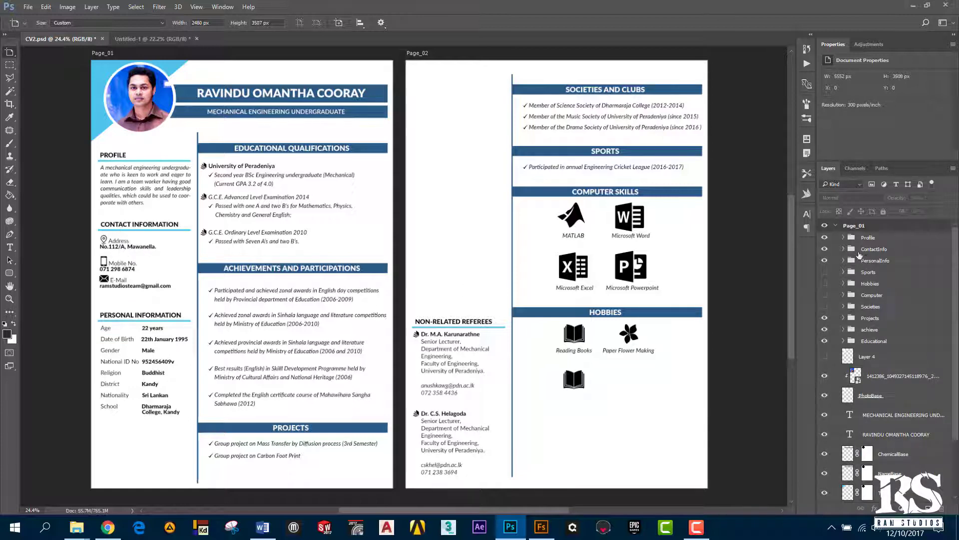
pyautogui.click(824, 261)
pyautogui.scroll(-1, 845, 236)
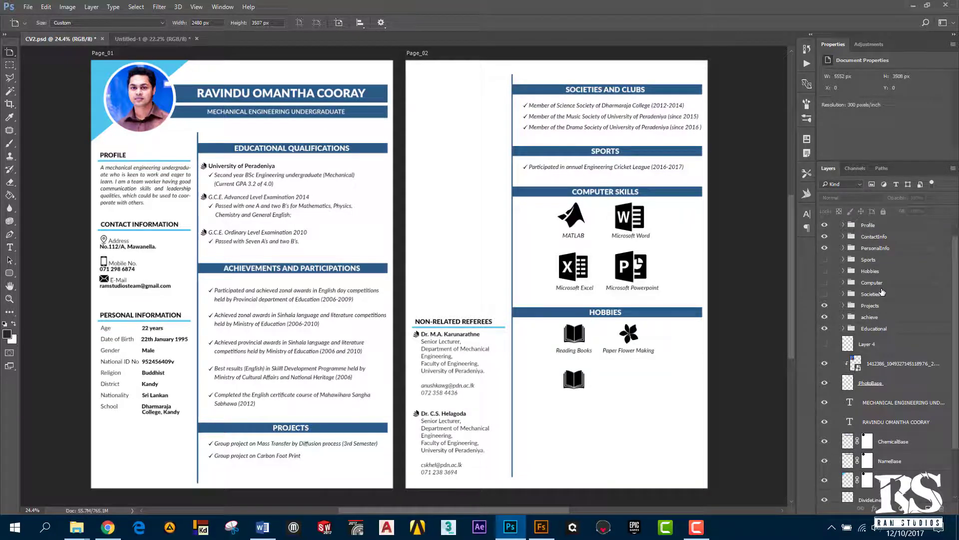
# Step: Compare the blank Untitled-1 page against CV2.psd
pyautogui.click(131, 38)
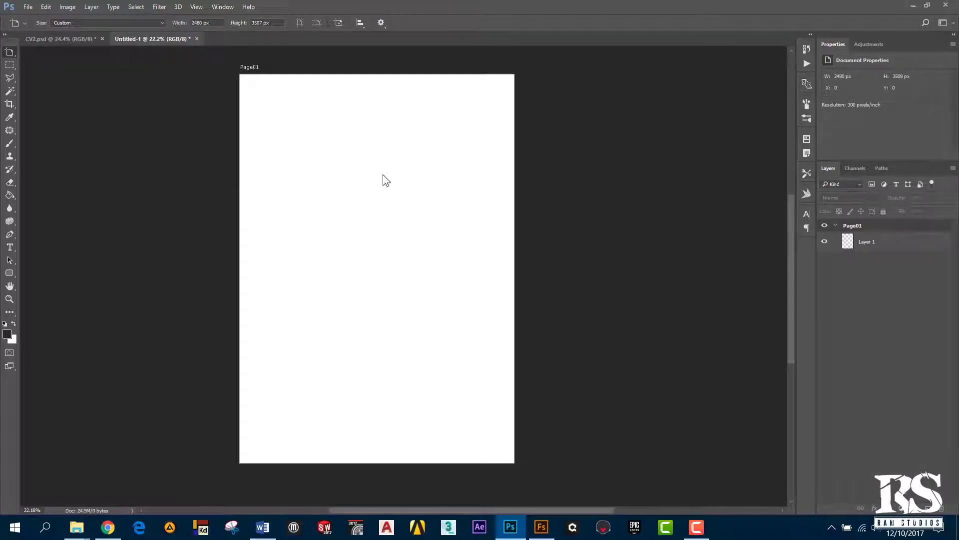
pyautogui.click(63, 40)
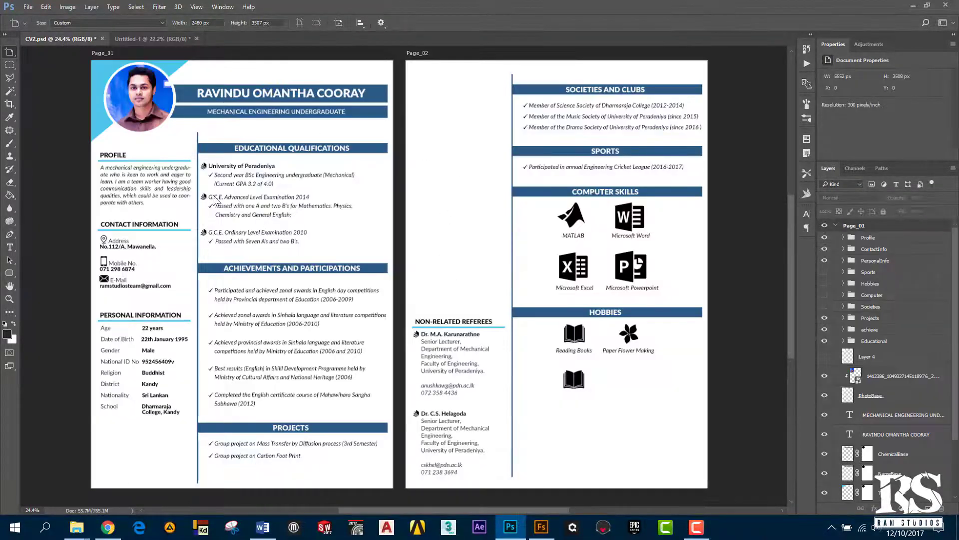
pyautogui.click(132, 40)
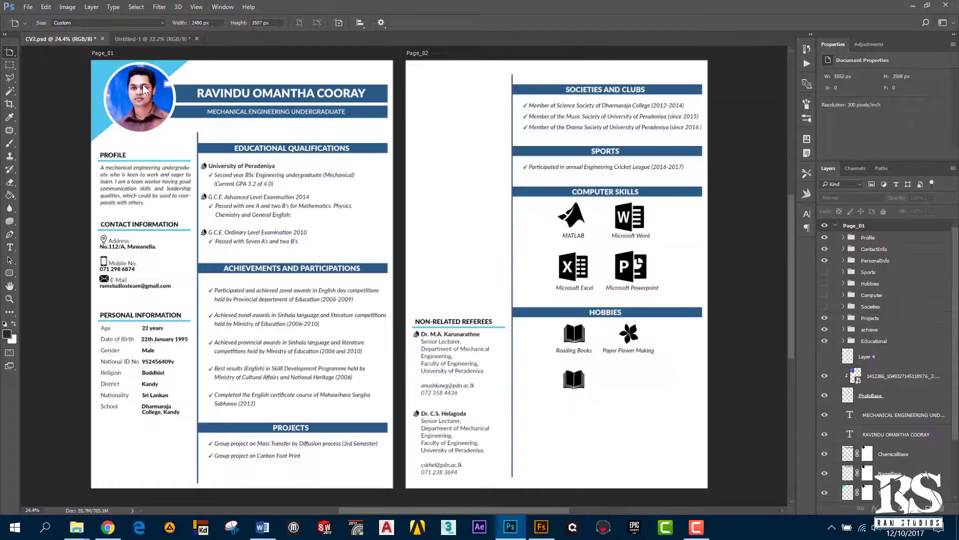
pyautogui.click(57, 39)
pyautogui.click(150, 39)
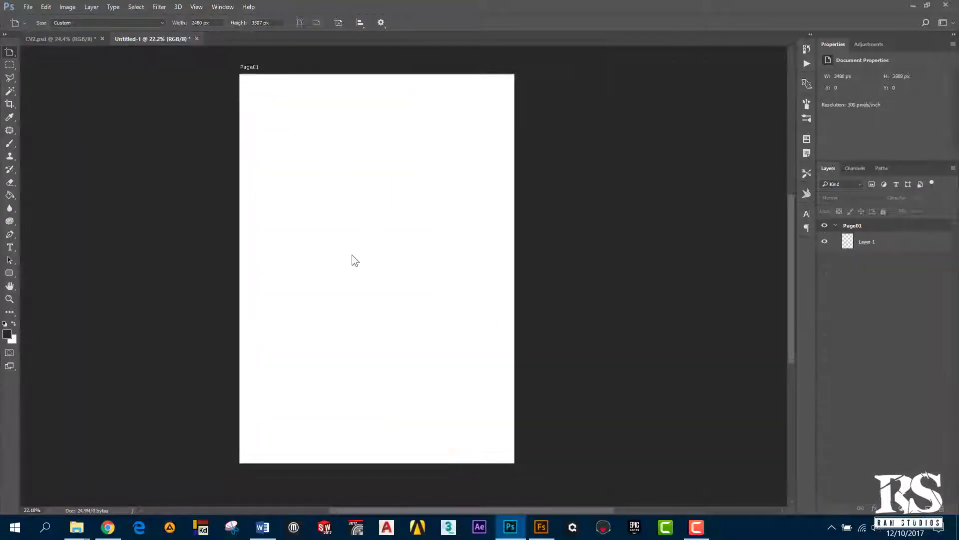
pyautogui.click(40, 36)
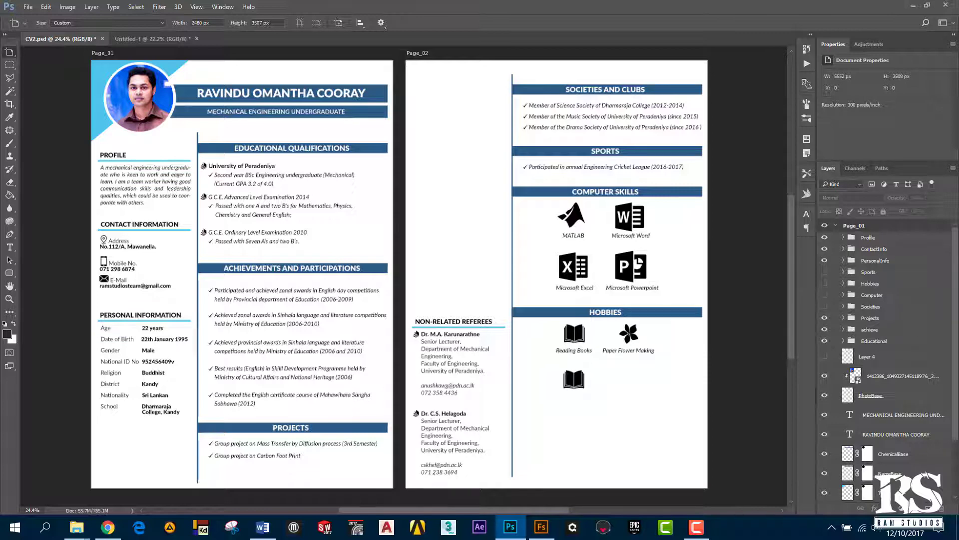
# Step: With the Move tool, select Page_01's layers from Profile down to BG
pyautogui.press('v')
pyautogui.click(867, 238)
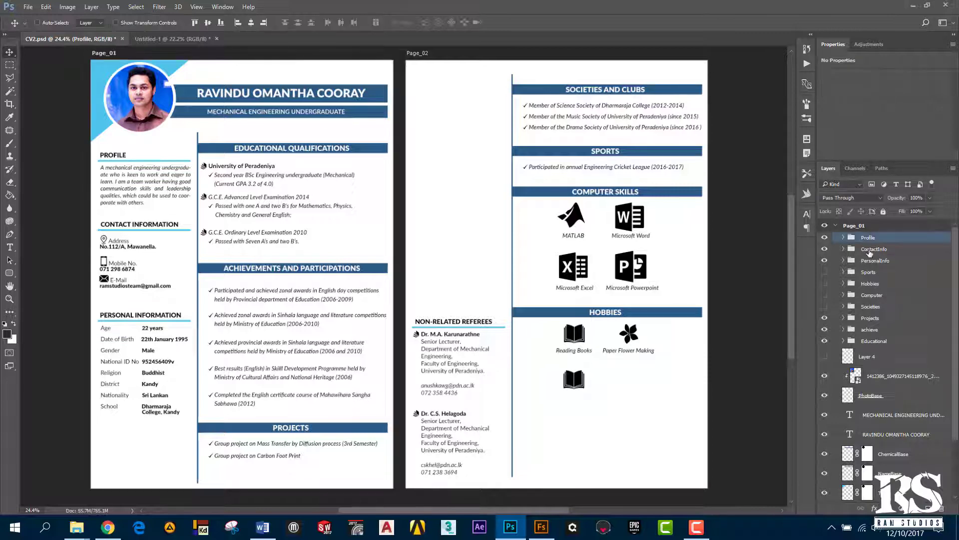
pyautogui.keyDown('ctrl'); pyautogui.click(874, 260); pyautogui.keyUp('ctrl')
pyautogui.keyDown('ctrl'); pyautogui.click(872, 319); pyautogui.keyUp('ctrl')
pyautogui.keyDown('ctrl'); pyautogui.click(871, 329); pyautogui.keyUp('ctrl')
pyautogui.keyDown('ctrl'); pyautogui.click(873, 340); pyautogui.keyUp('ctrl')
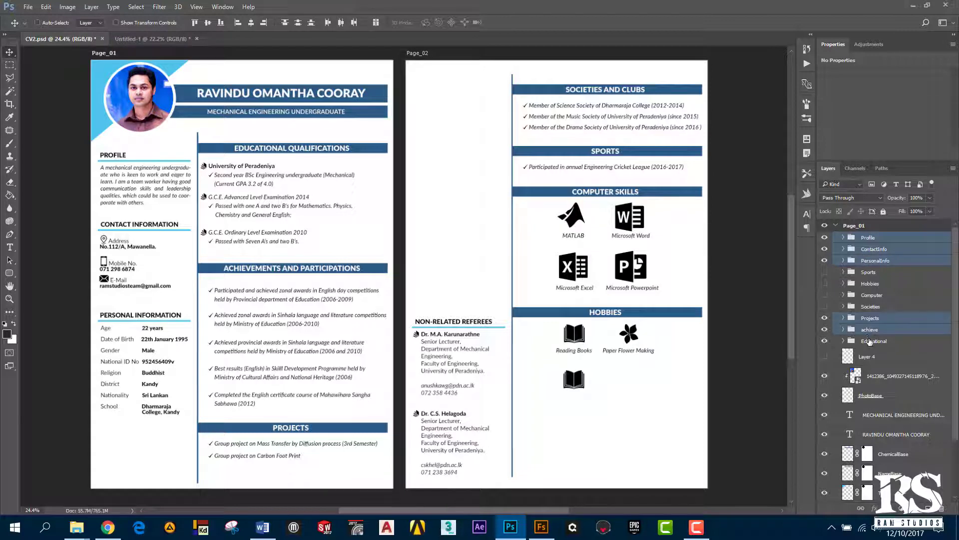
pyautogui.scroll(-4, 875, 337)
pyautogui.keyDown('ctrl'); pyautogui.click(874, 331); pyautogui.keyUp('ctrl')
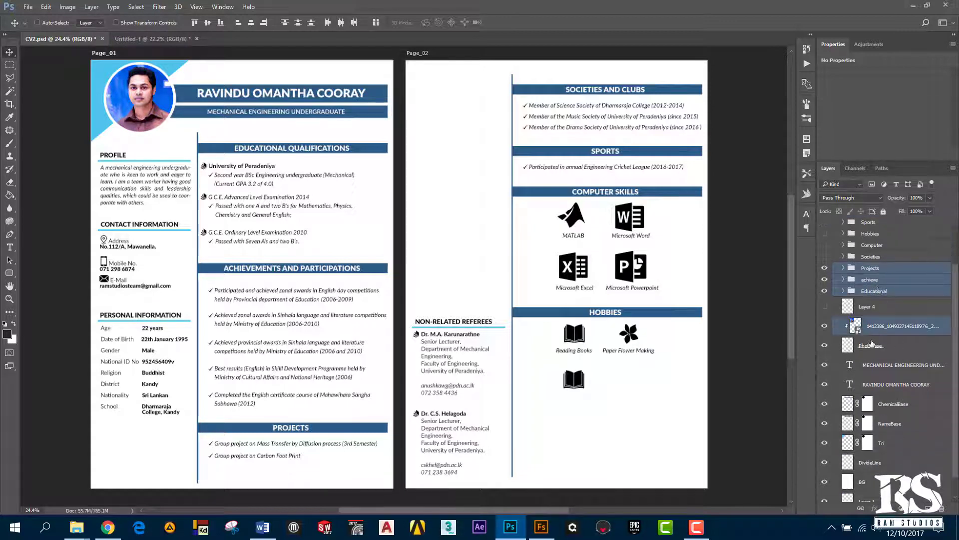
pyautogui.keyDown('ctrl'); pyautogui.click(869, 364); pyautogui.keyUp('ctrl')
pyautogui.keyDown('ctrl'); pyautogui.click(864, 385); pyautogui.keyUp('ctrl')
pyautogui.hotkey('alt', 'shift', '[')
pyautogui.hotkey('alt', 'shift', '[')
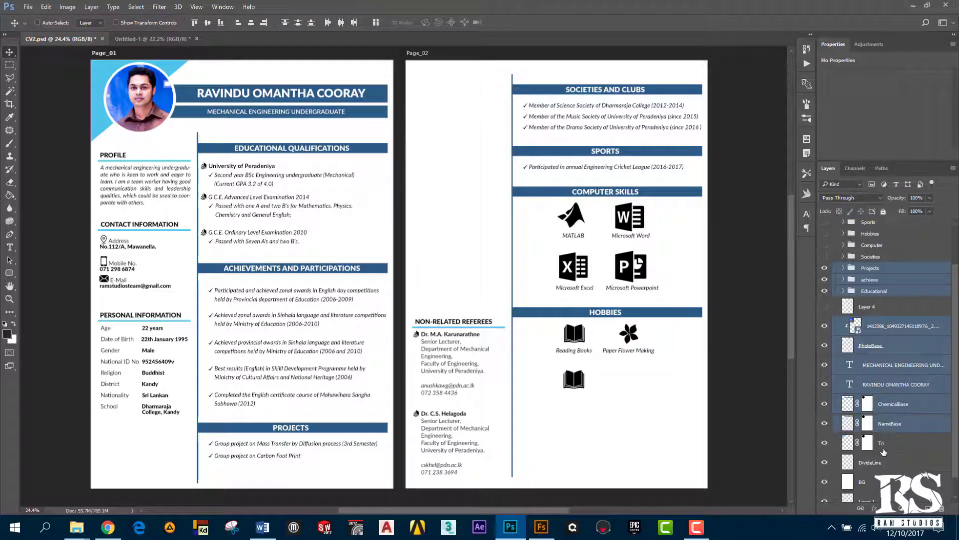
pyautogui.hotkey('alt', 'shift', '[')
pyautogui.hotkey('alt', 'shift', '[')
pyautogui.hotkey('alt', 'shift', '[')
pyautogui.scroll(-2, 893, 410)
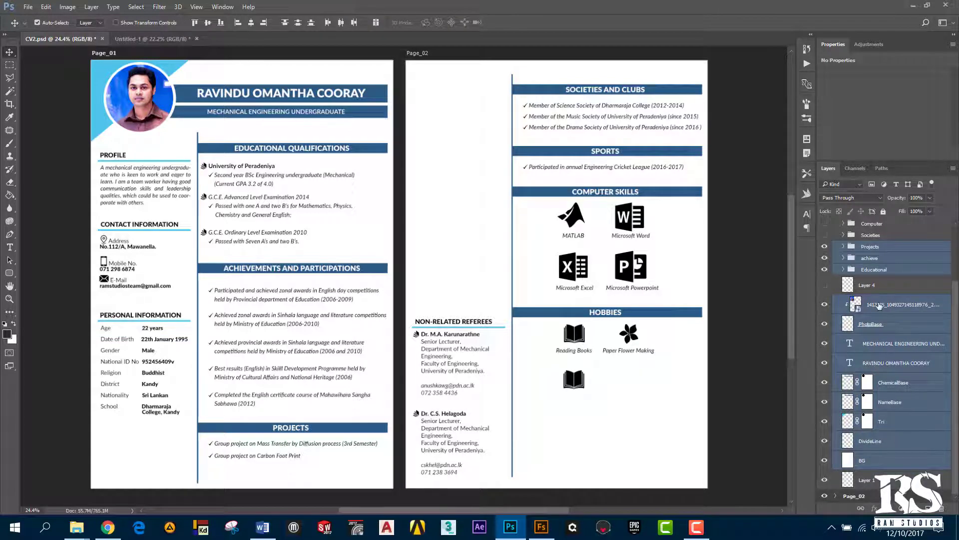
pyautogui.scroll(3, 890, 350)
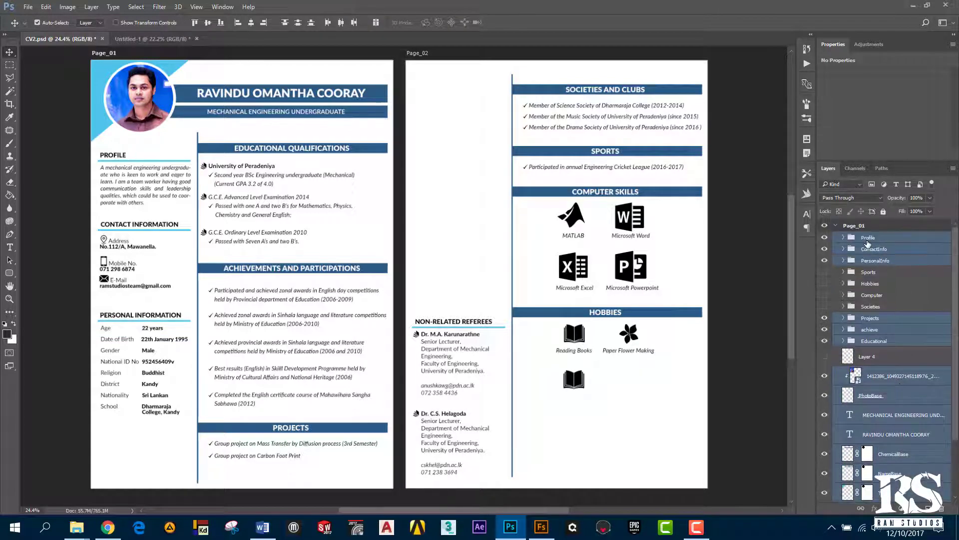
# Step: Duplicate the selected layers into document Untitled-1, artboard Page01
pyautogui.rightClick(868, 244)
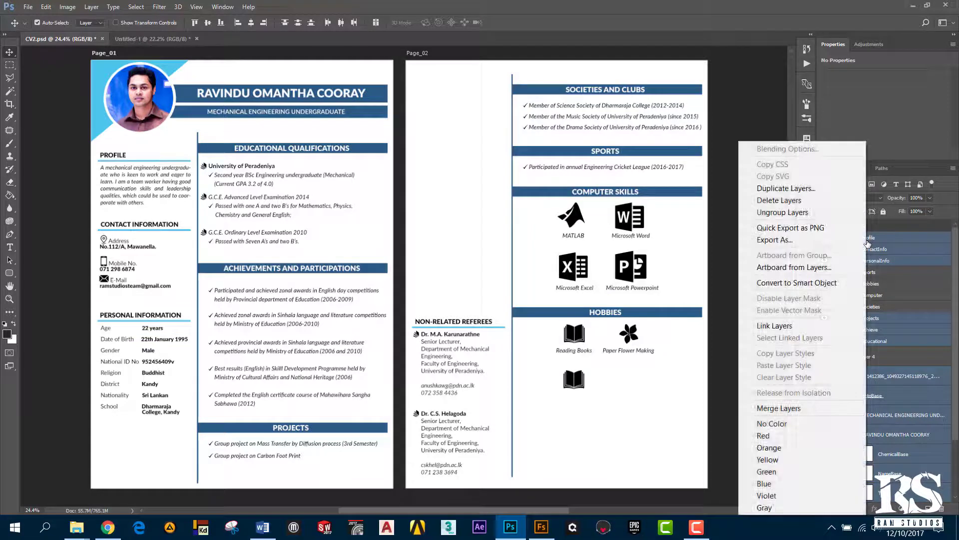
pyautogui.click(787, 189)
pyautogui.moveTo(355, 141); pyautogui.dragTo(397, 133)
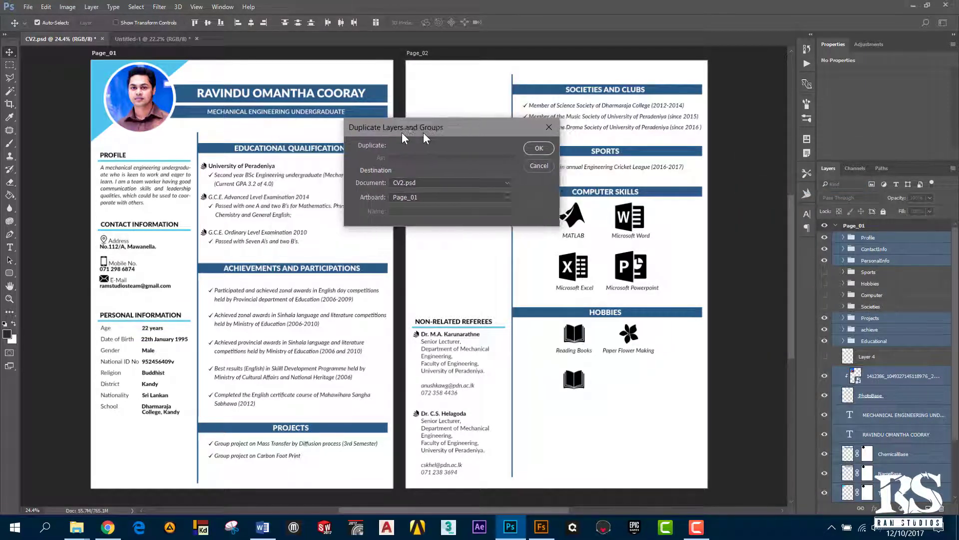
pyautogui.click(393, 183)
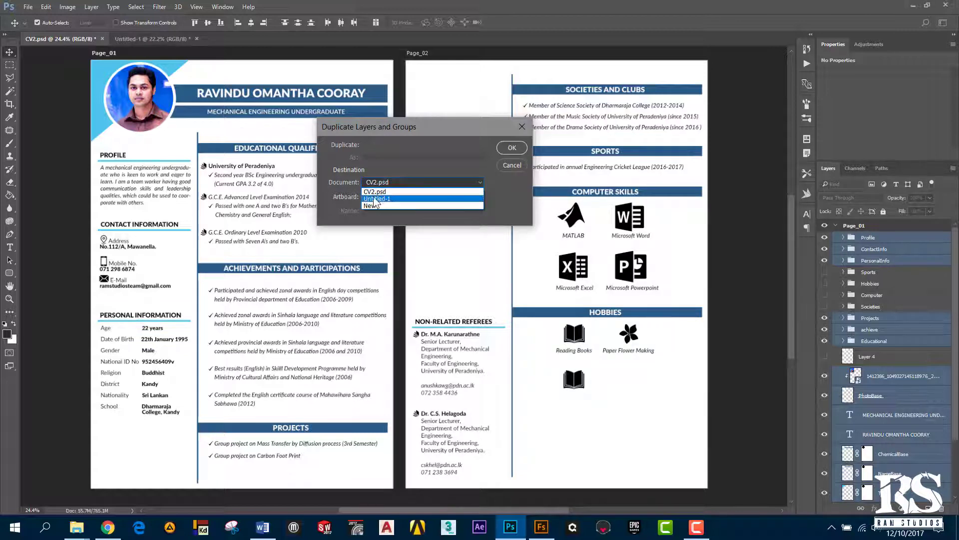
pyautogui.click(393, 198)
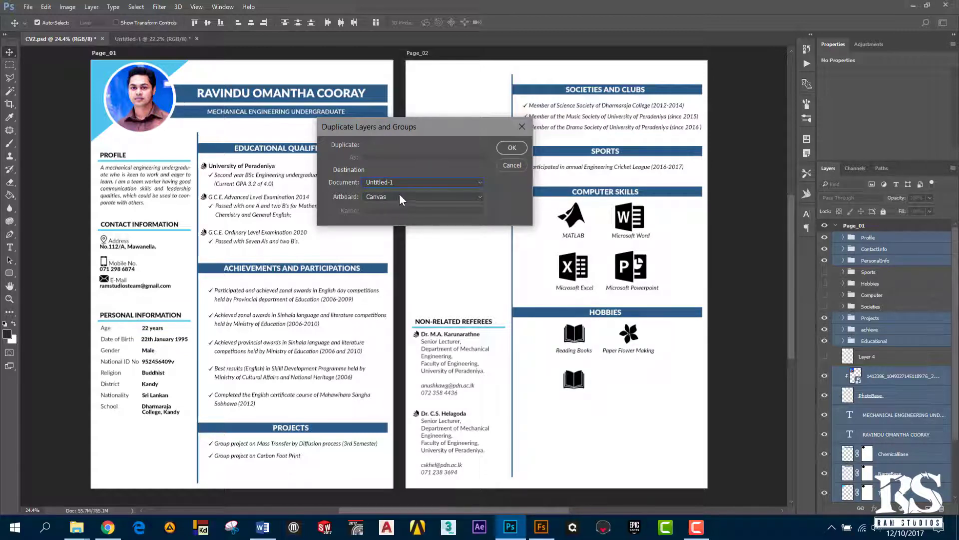
pyautogui.click(388, 197)
pyautogui.click(377, 214)
pyautogui.click(382, 198)
pyautogui.click(402, 198)
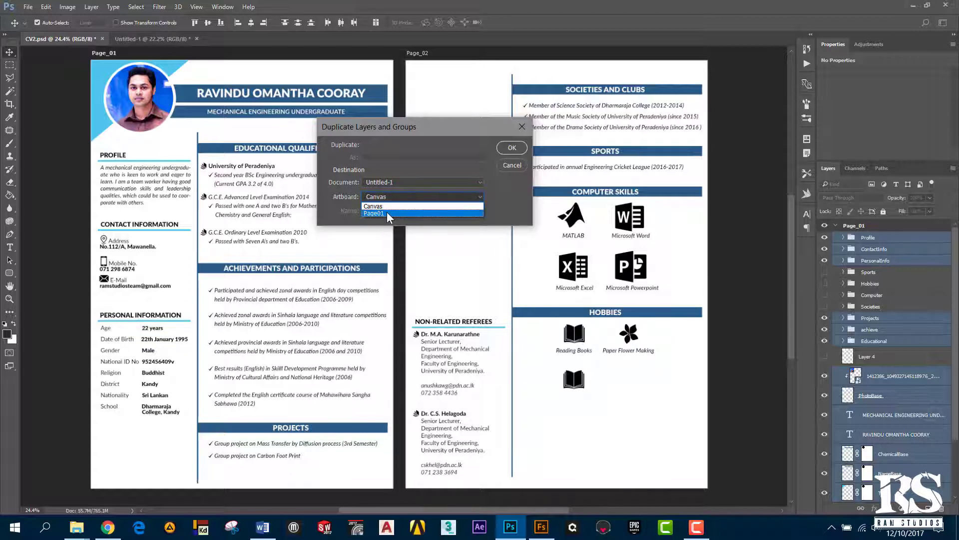
pyautogui.click(382, 214)
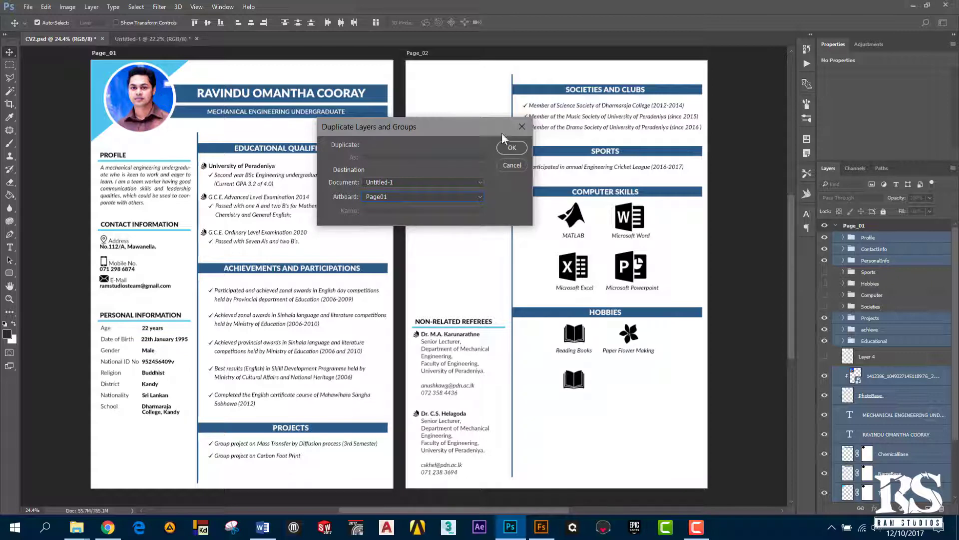
pyautogui.click(510, 148)
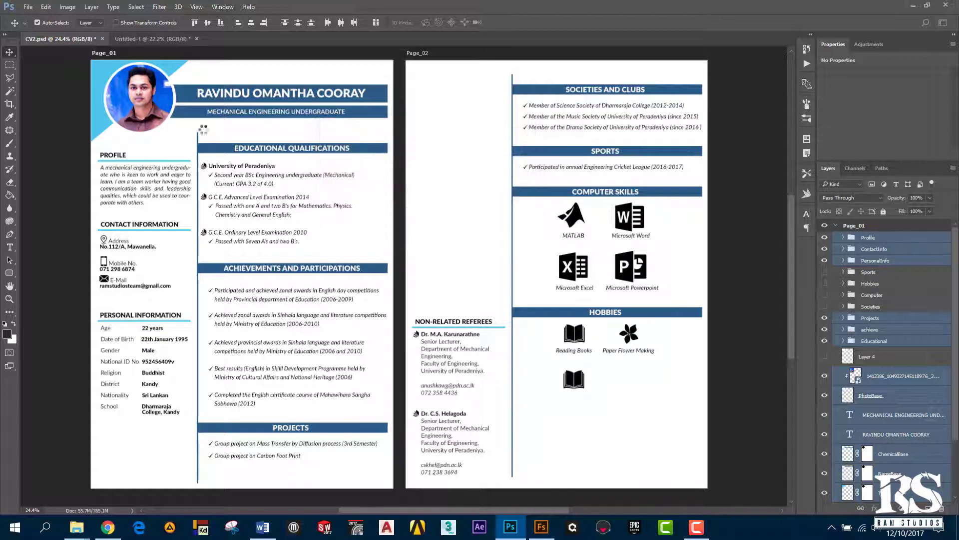
# Step: Check the copied page in Untitled-1, fit it to the window, and select Page01
pyautogui.click(134, 42)
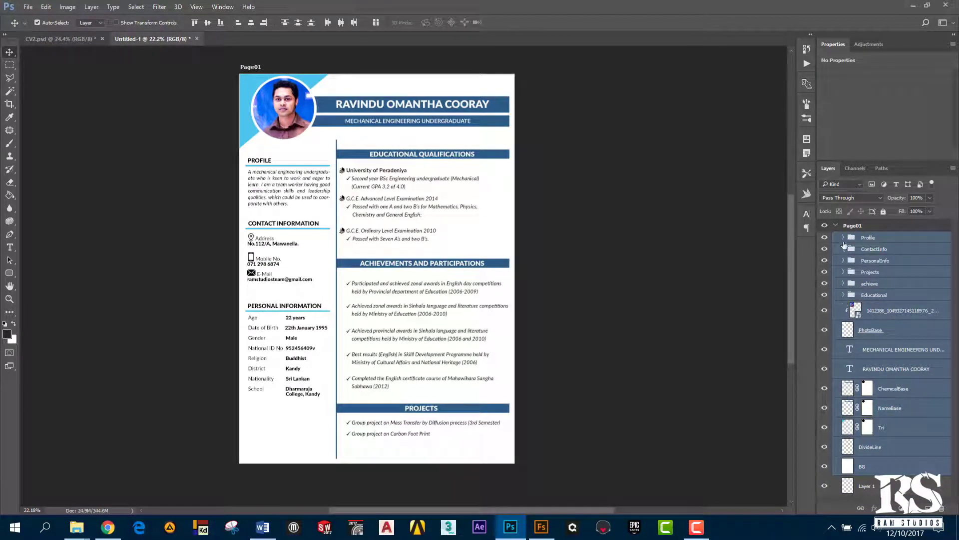
pyautogui.hotkey('ctrl', '-')
pyautogui.hotkey('ctrl', '0')
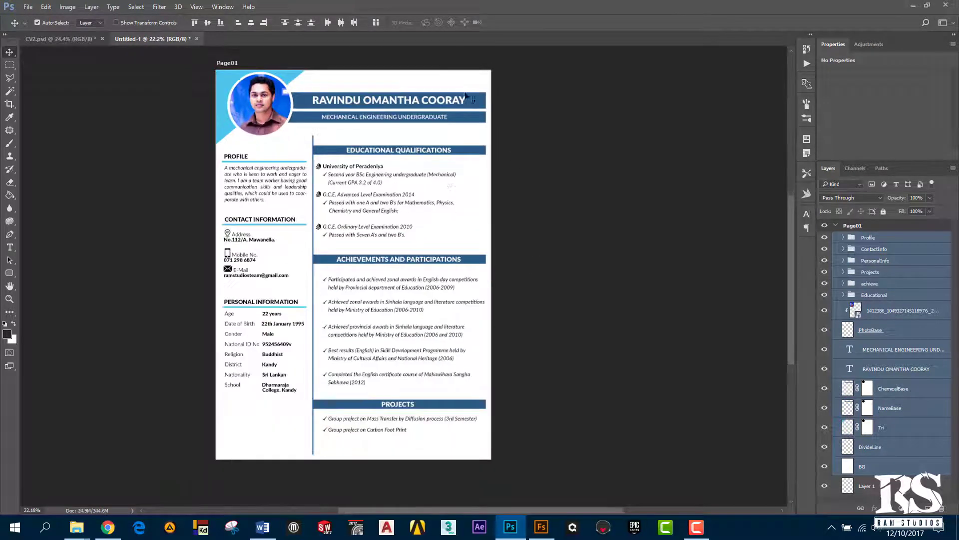
pyautogui.scroll(-1, 295, 183)
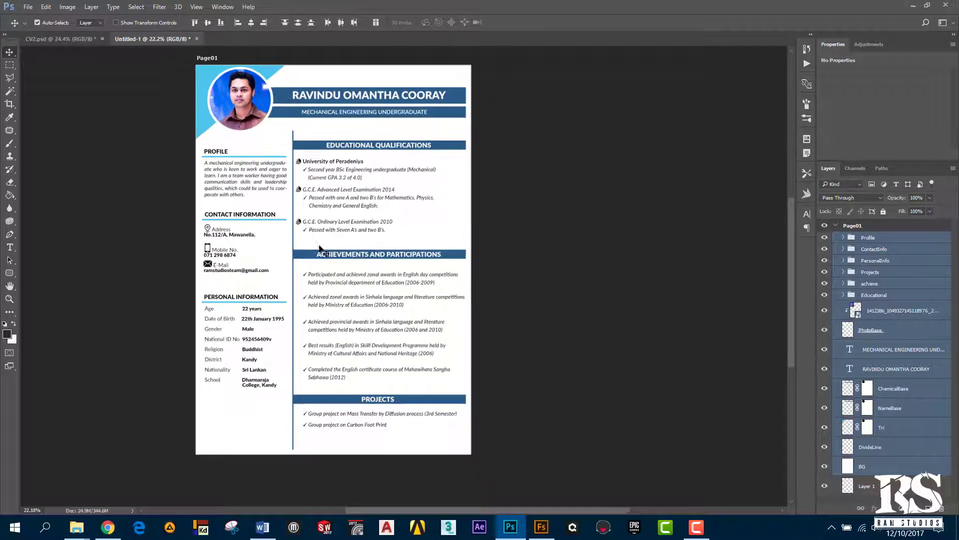
pyautogui.scroll(1, 273, 189)
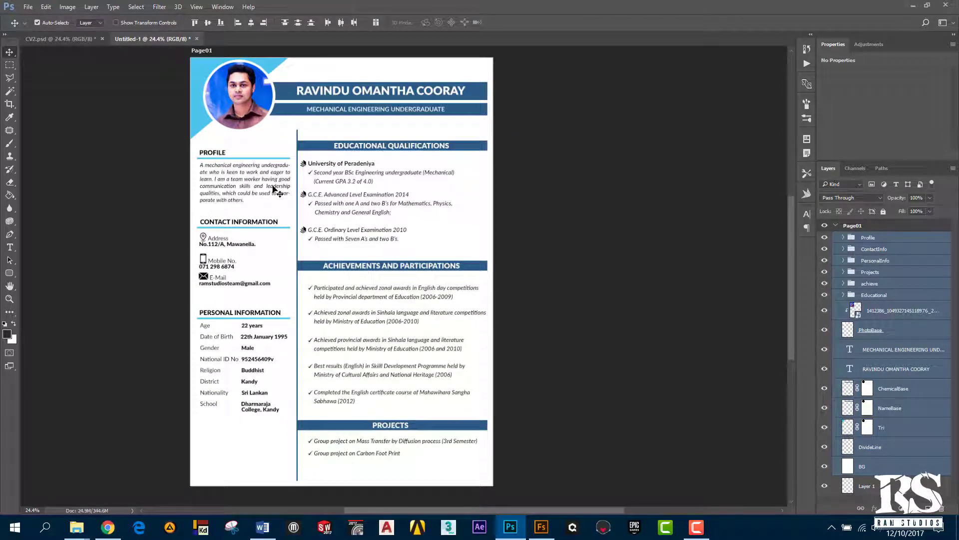
pyautogui.click(840, 225)
pyautogui.click(835, 225)
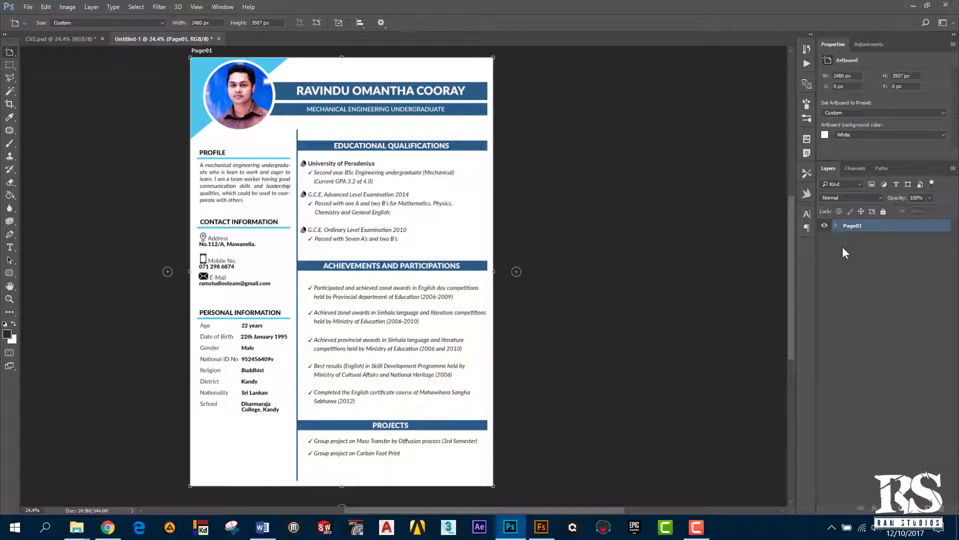
pyautogui.click(843, 248)
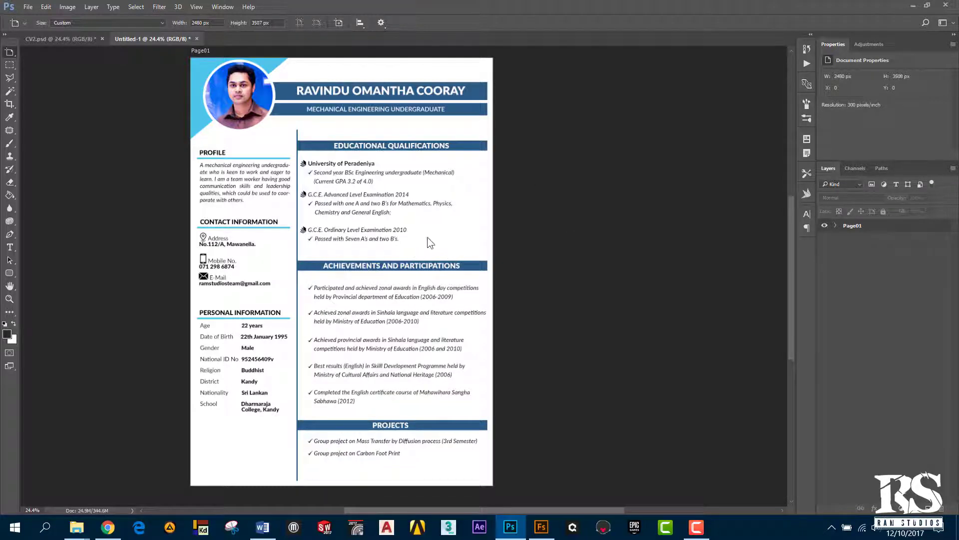
pyautogui.scroll(-2, 579, 289)
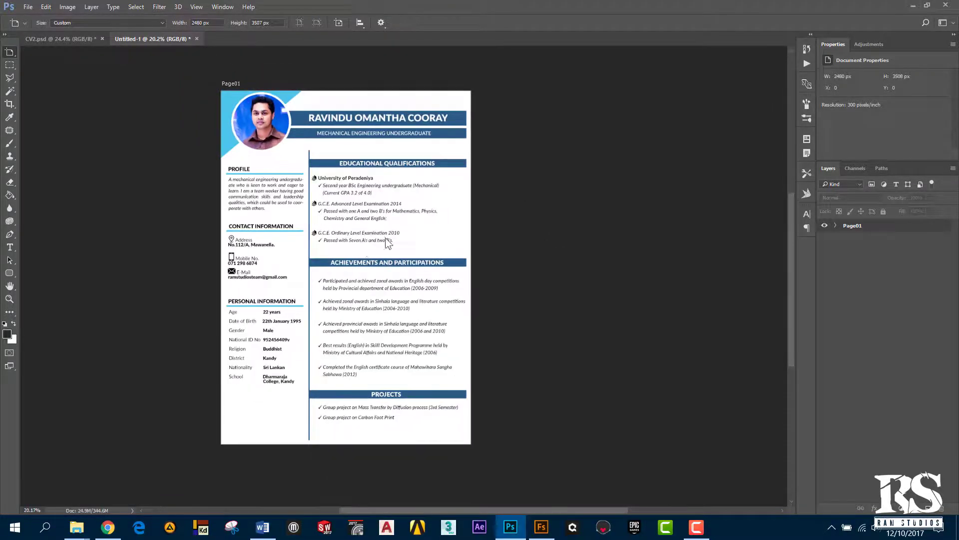
pyautogui.scroll(1, 580, 288)
pyautogui.scroll(1, 580, 288)
pyautogui.scroll(-2, 580, 289)
pyautogui.scroll(1, 575, 260)
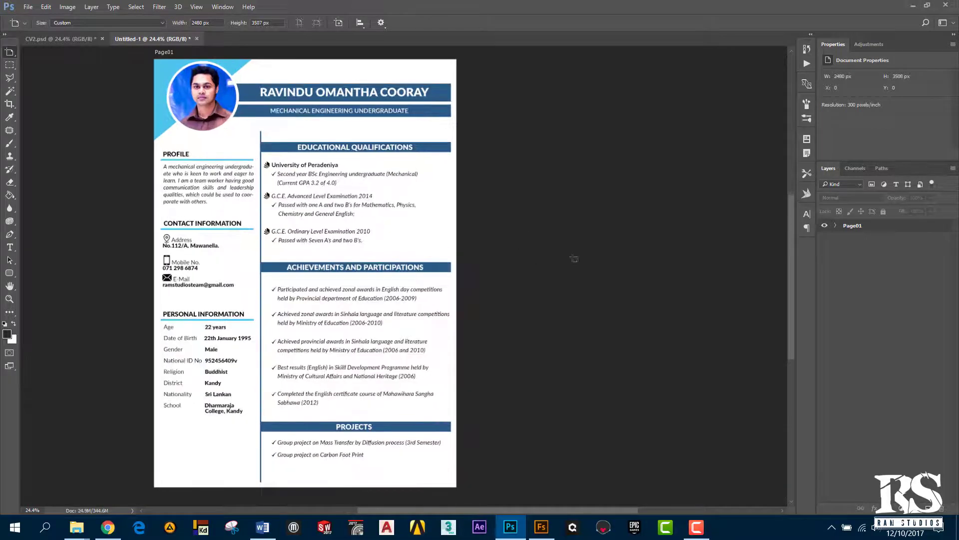
pyautogui.scroll(-1, 650, 264)
pyautogui.scroll(1, 649, 267)
pyautogui.scroll(-1, 652, 272)
pyautogui.scroll(1, 652, 271)
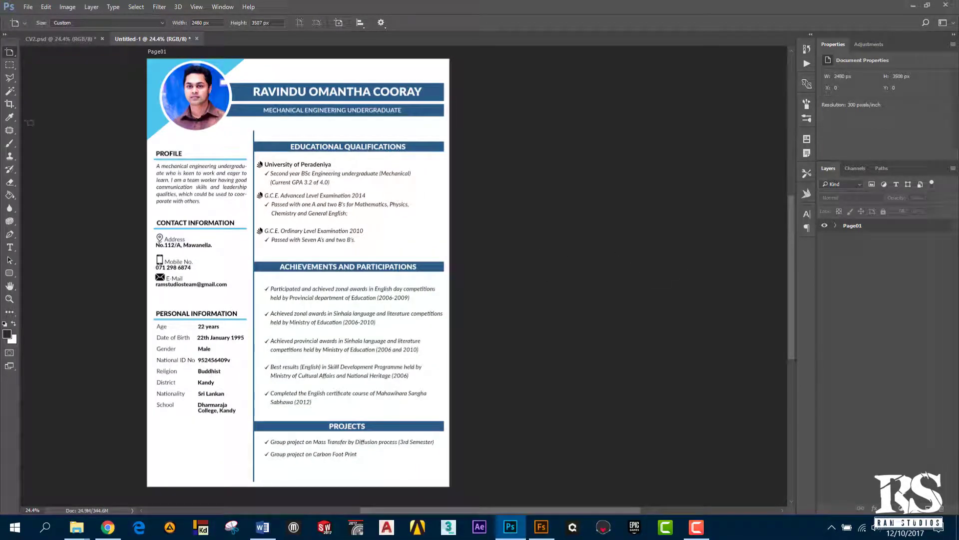
pyautogui.click(878, 226)
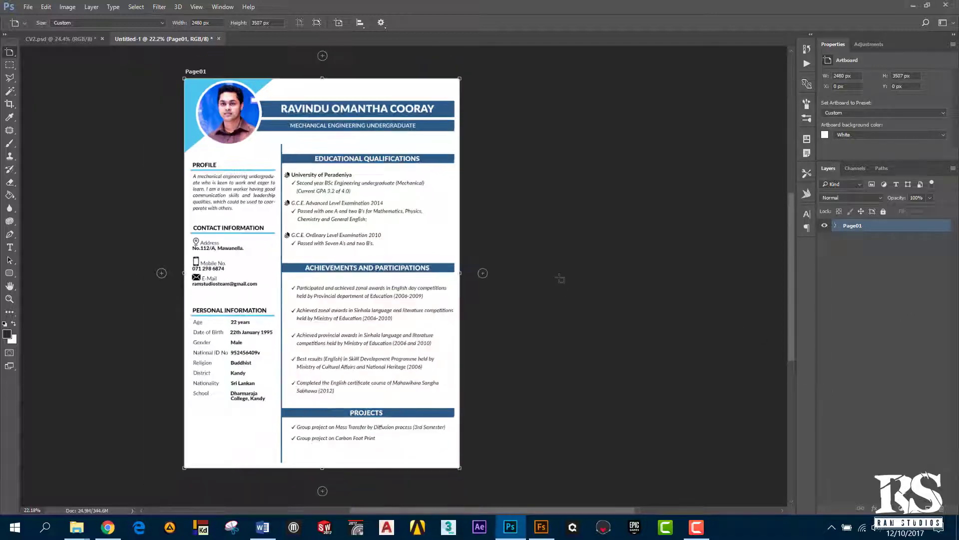
pyautogui.scroll(-1, 560, 286)
pyautogui.scroll(-1, 560, 282)
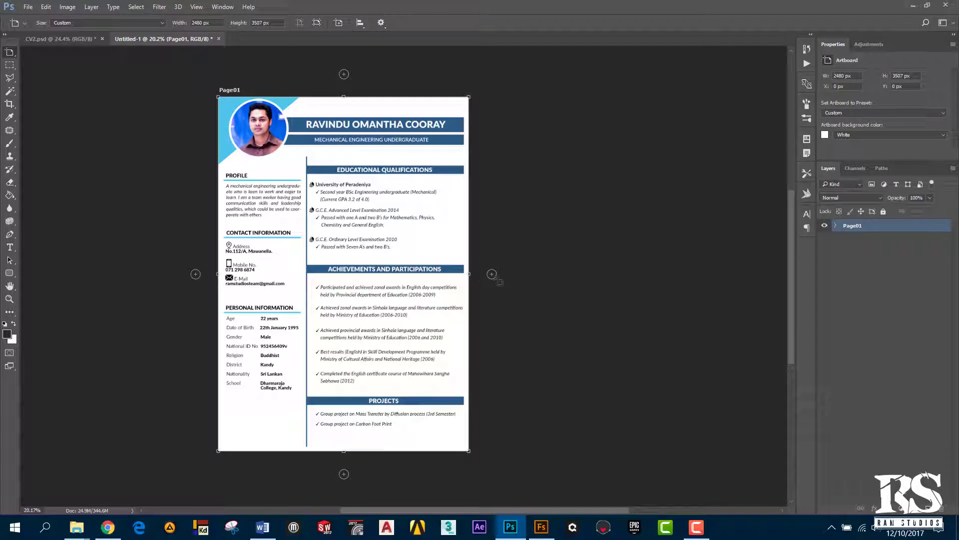
pyautogui.scroll(-1, 496, 279)
pyautogui.scroll(-1, 496, 278)
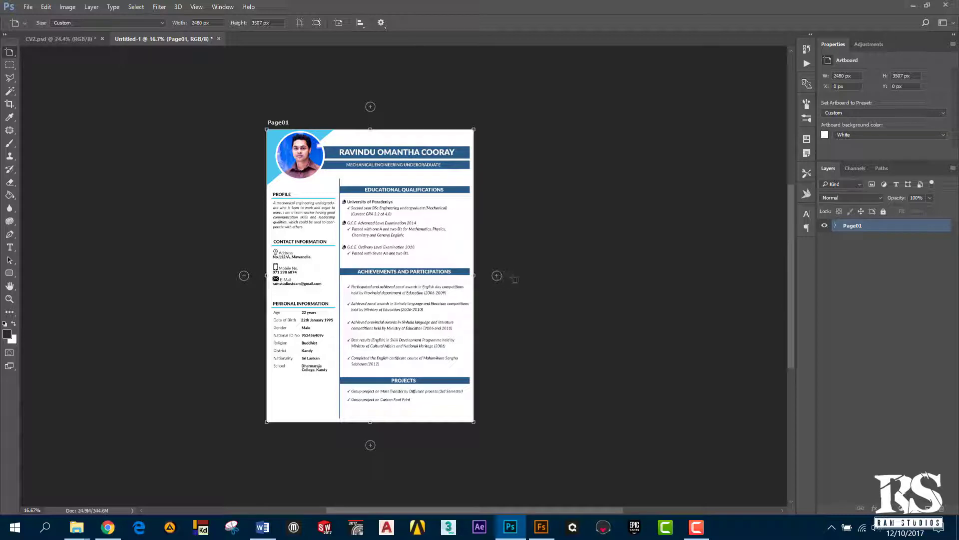
# Step: Add a blank Artboard 1 to the right of Page01 and zoom in slightly
pyautogui.click(497, 275)
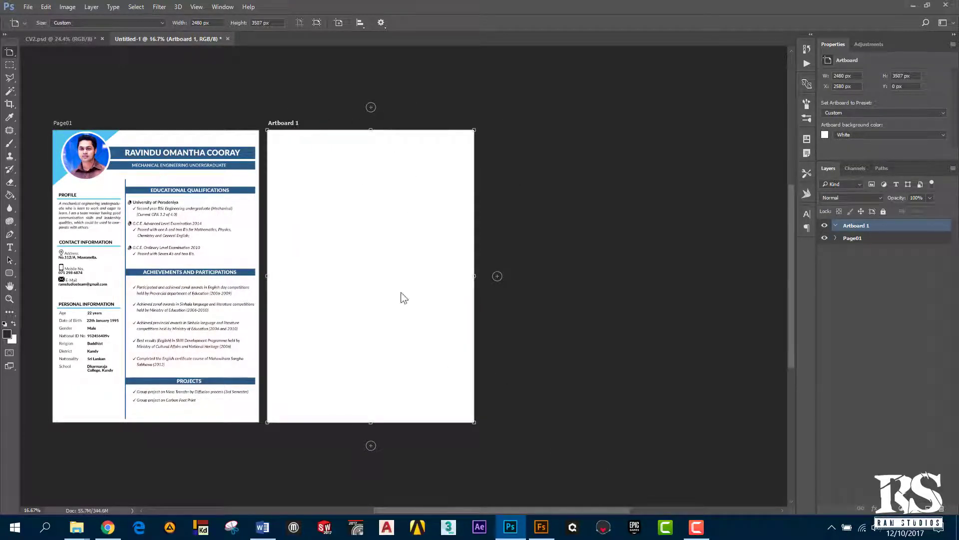
pyautogui.hotkey('ctrl', '+')
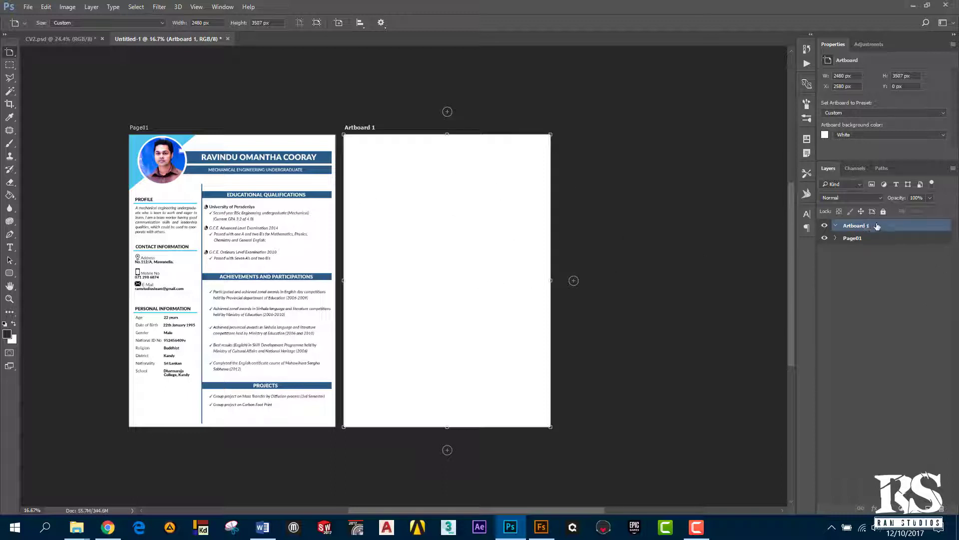
pyautogui.click(221, 6)
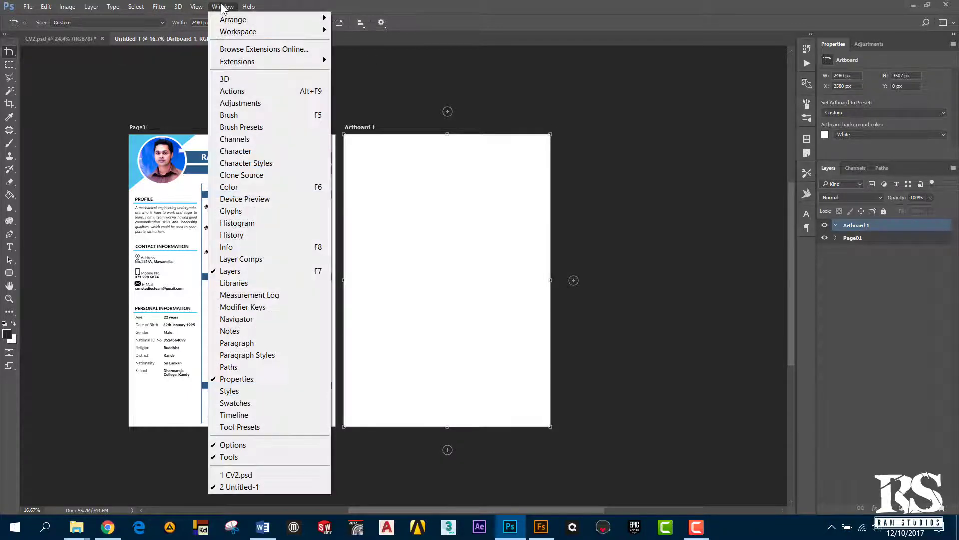
pyautogui.click(259, 380)
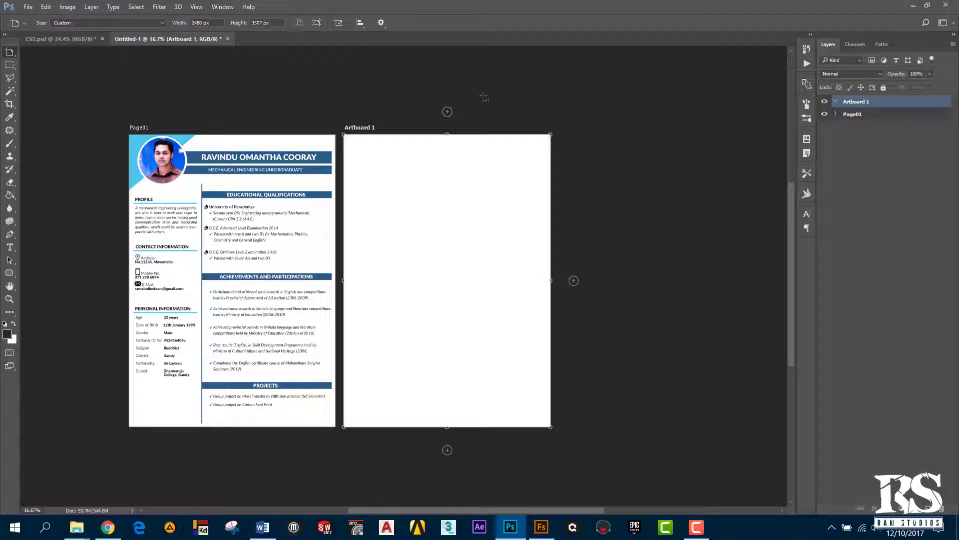
pyautogui.click(222, 6)
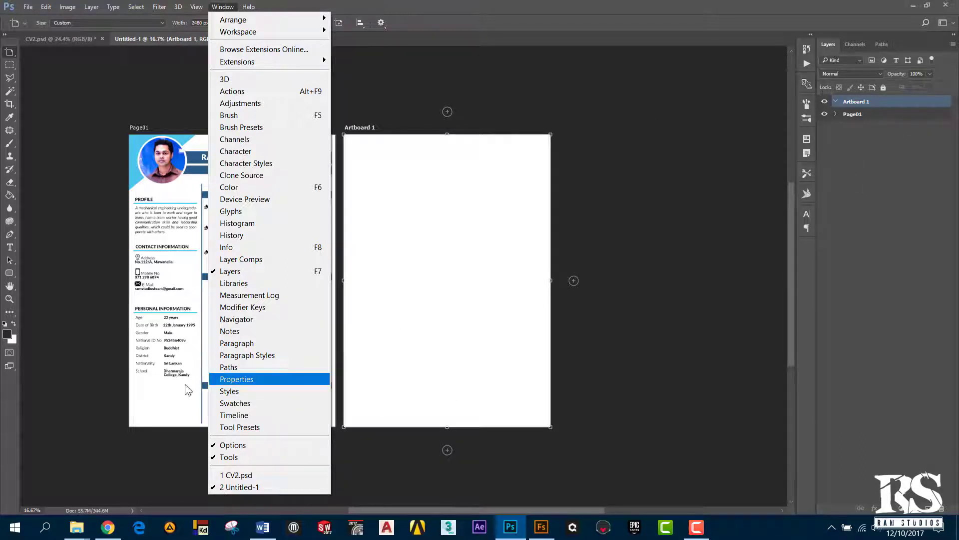
pyautogui.click(221, 380)
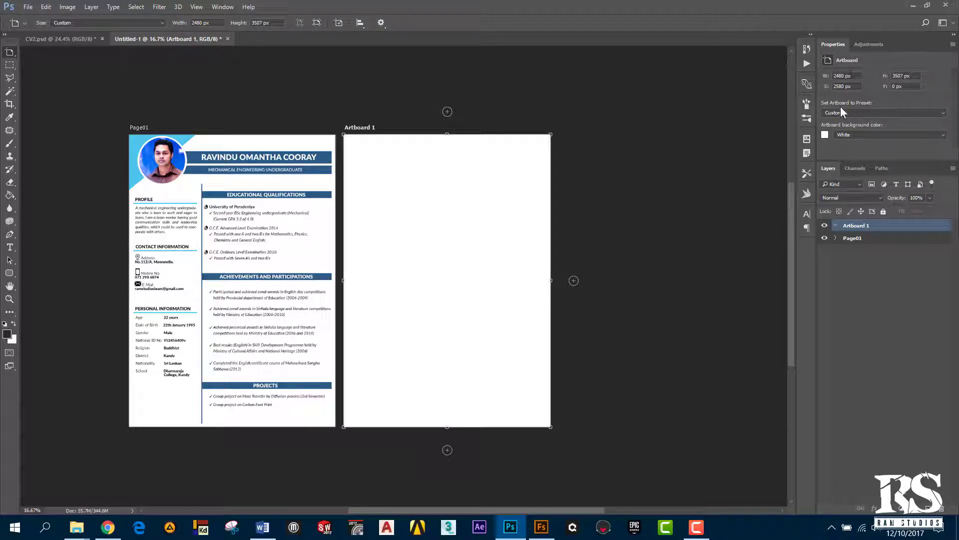
pyautogui.hotkey('ctrl', '0')
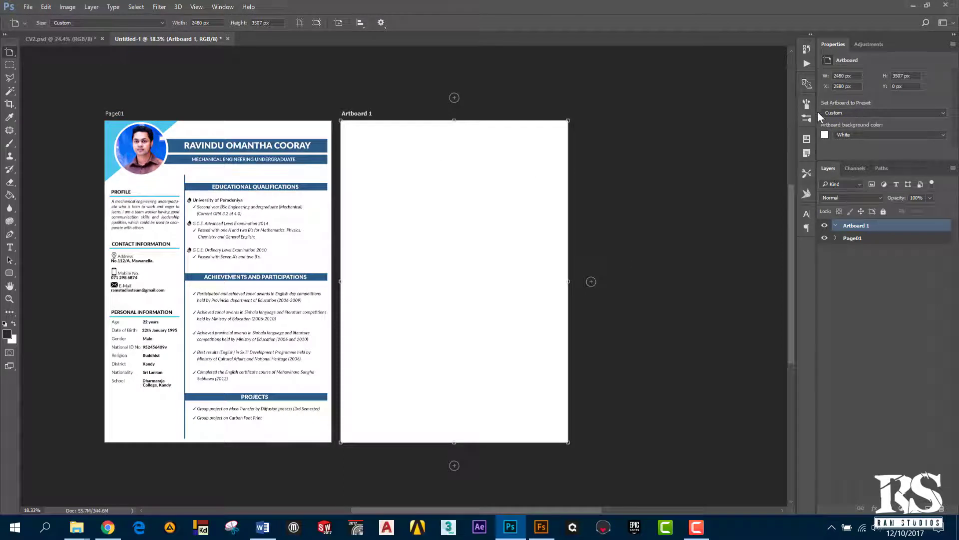
# Step: Apply the iPhone 5 preset (640 × 1136 px) to Artboard 1
pyautogui.click(886, 113)
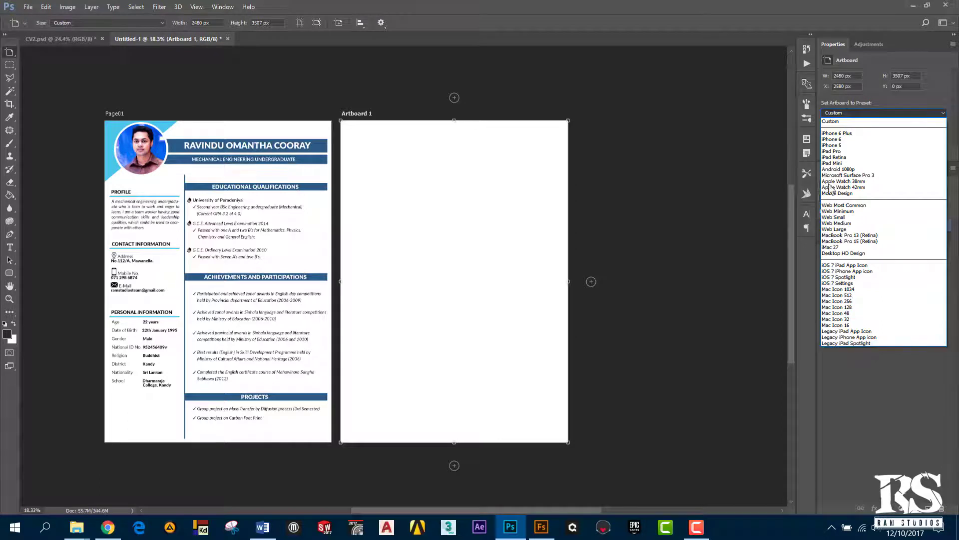
pyautogui.click(832, 145)
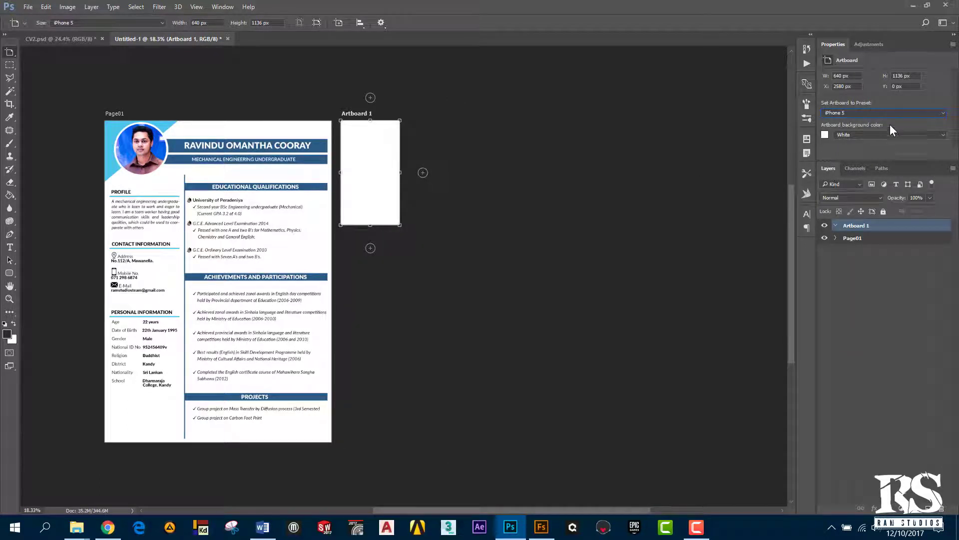
pyautogui.doubleClick(843, 77)
pyautogui.click(841, 75)
pyautogui.click(844, 86)
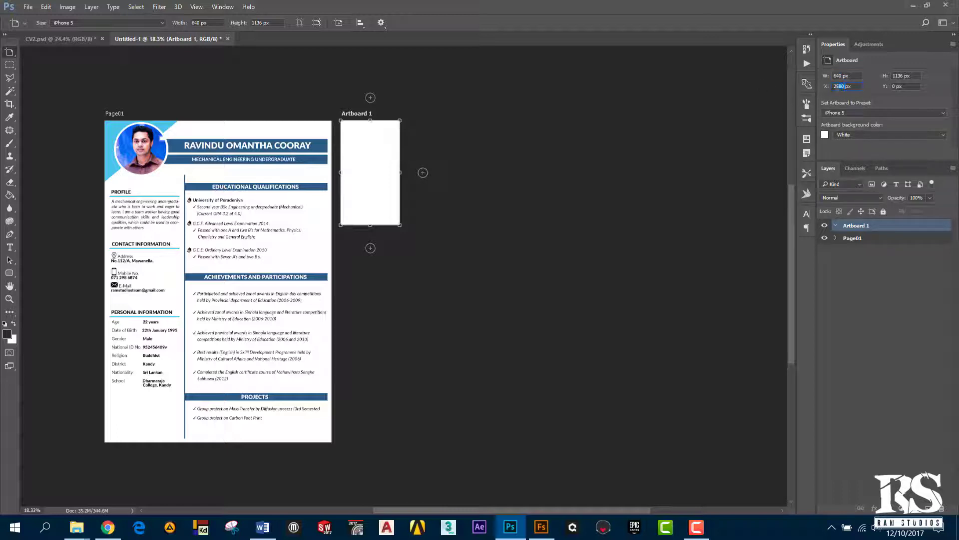
# Step: Switch Artboard 1's background to Transparent, then back to White
pyautogui.click(933, 135)
pyautogui.click(878, 134)
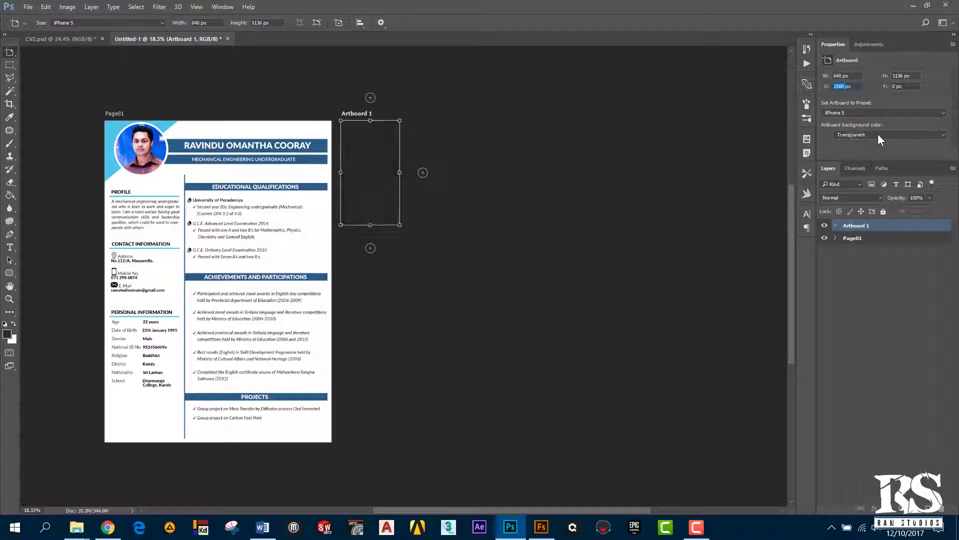
pyautogui.scroll(1, 877, 134)
pyautogui.scroll(1, 878, 134)
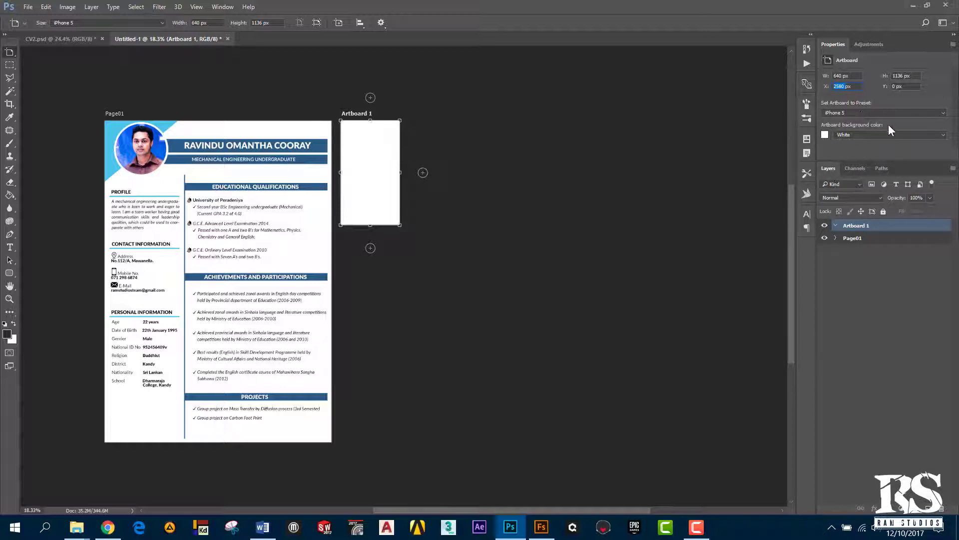
pyautogui.click(846, 83)
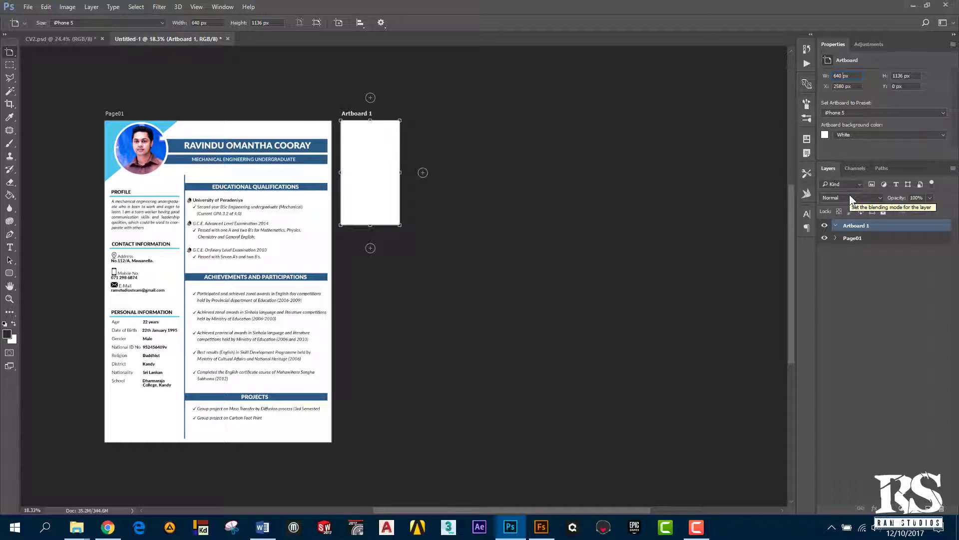
# Step: Delete the phone-sized Artboard 1 by dragging it to the Layers trash
pyautogui.click(851, 248)
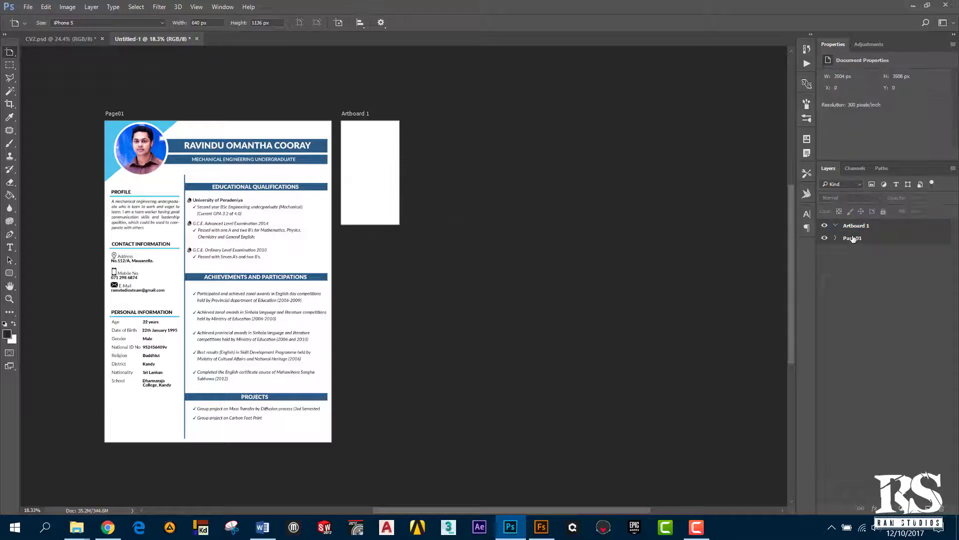
pyautogui.moveTo(851, 227)
pyautogui.mouseDown()
pyautogui.moveTo(882, 299)
pyautogui.moveTo(942, 508)
pyautogui.mouseUp()
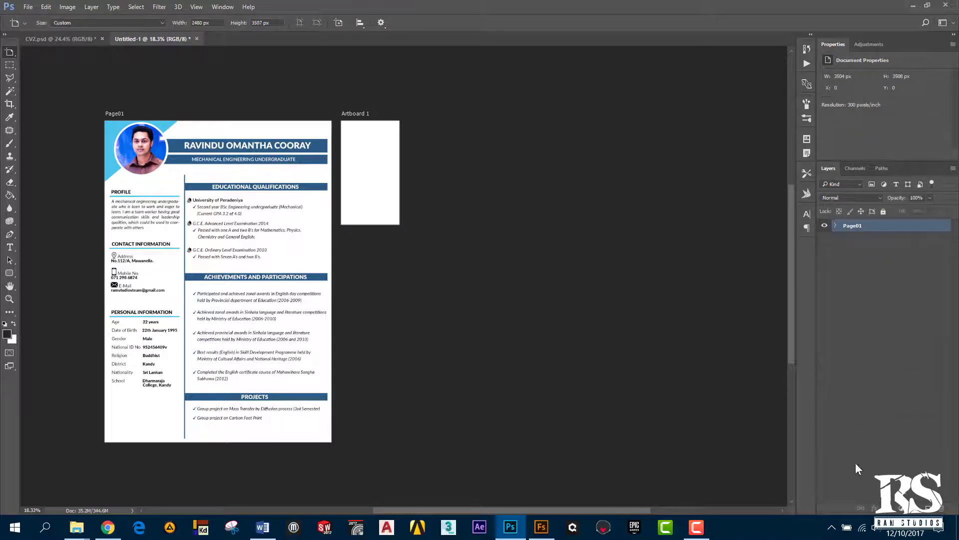
pyautogui.scroll(-1, 658, 300)
pyautogui.scroll(2, 544, 274)
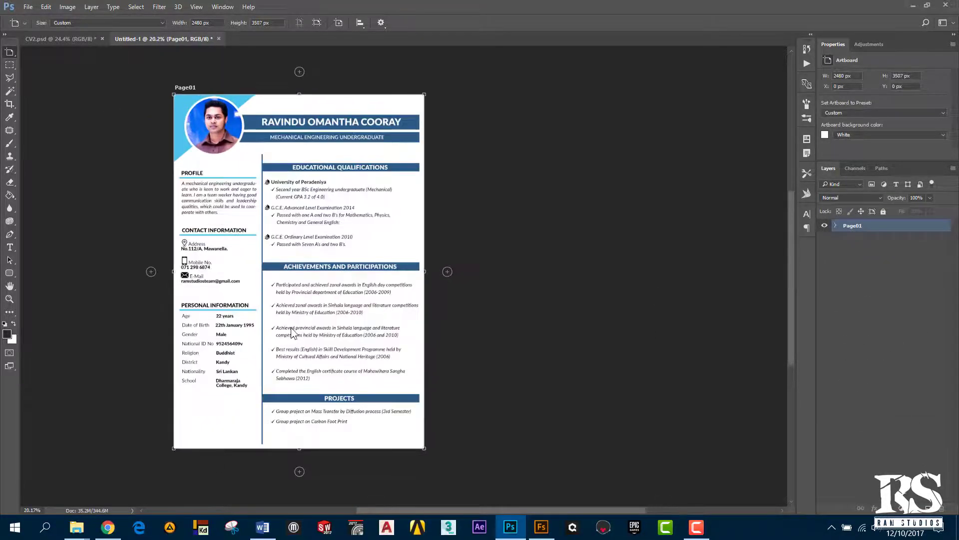
# Step: Add a new full-size 2480 × 3507 px Artboard 1 beside Page01
pyautogui.click(447, 272)
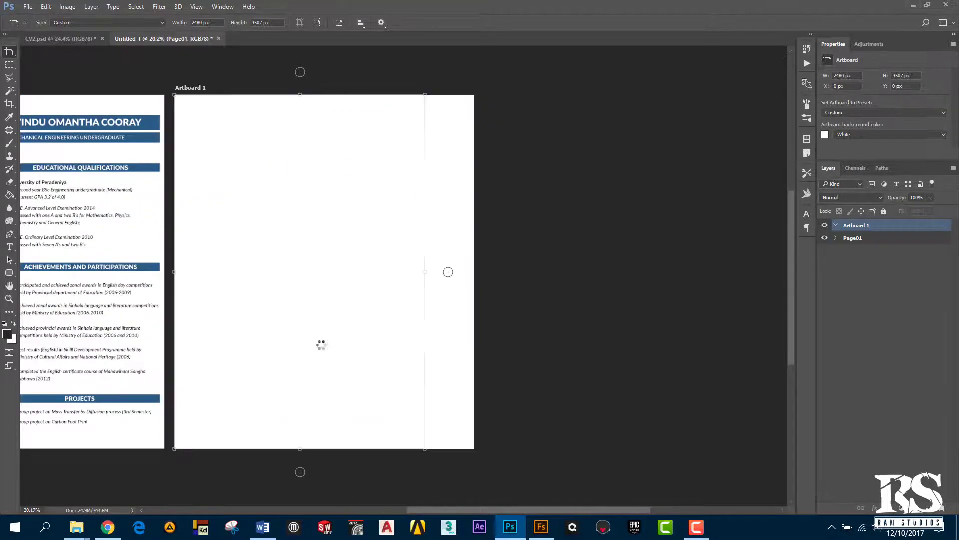
pyautogui.scroll(1, 485, 245)
pyautogui.scroll(-3, 475, 259)
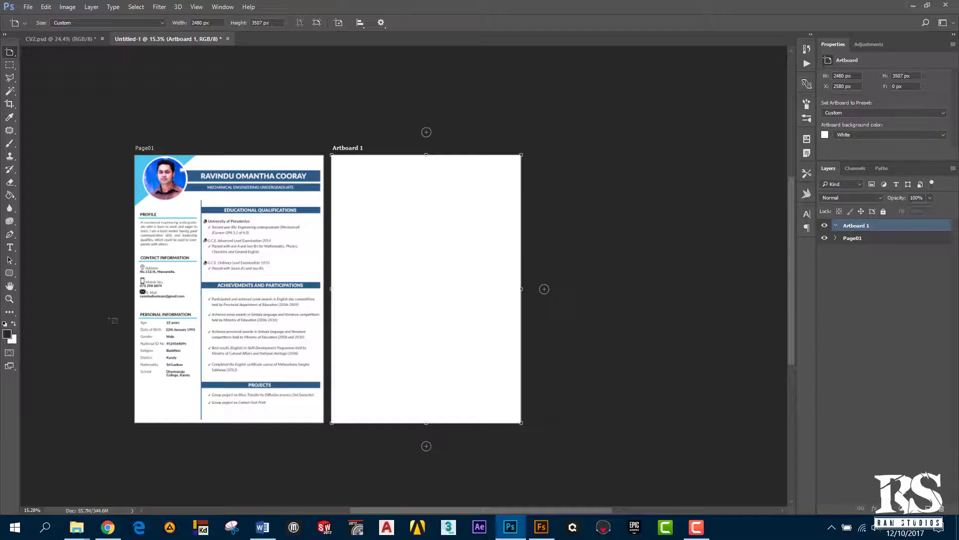
pyautogui.scroll(1, 115, 316)
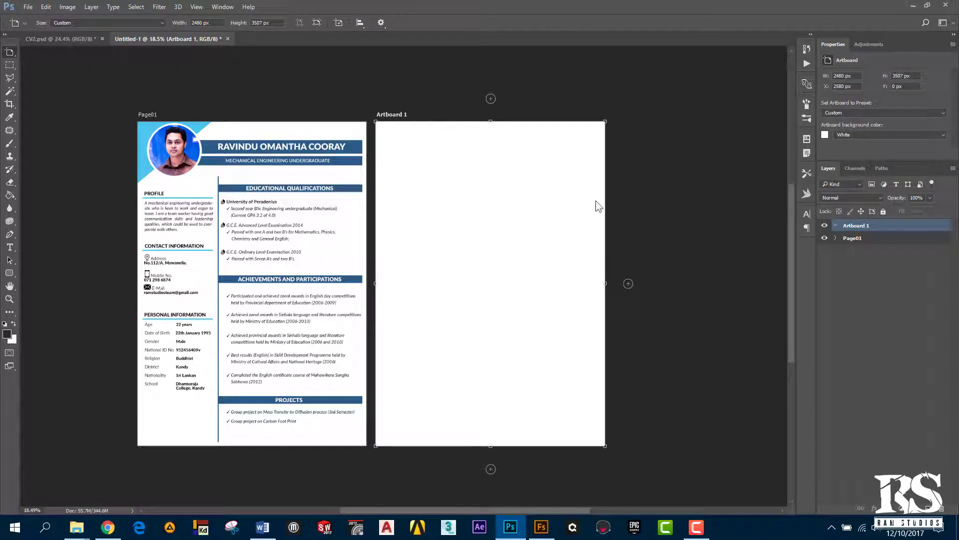
pyautogui.click(54, 38)
pyautogui.scroll(-2, 424, 240)
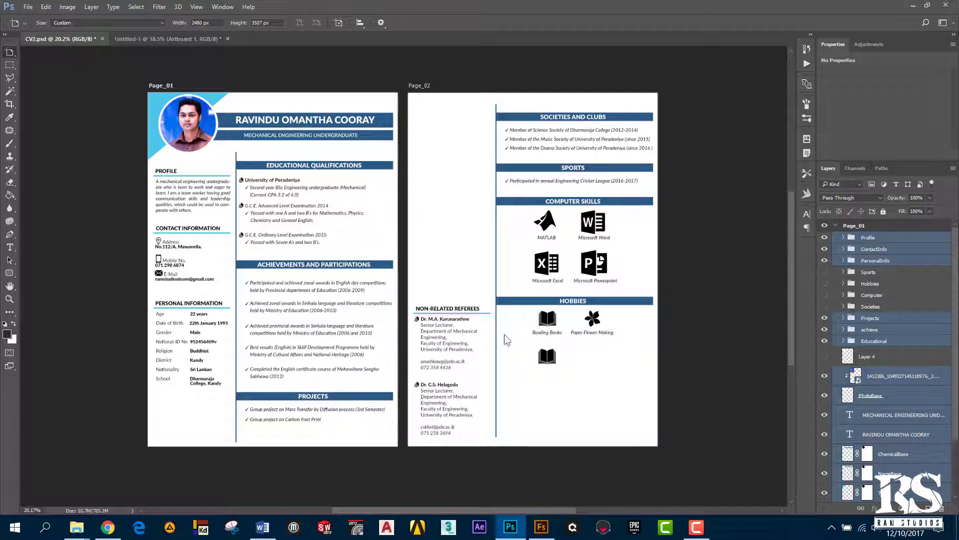
# Step: Back in Untitled-1, delete the blank Artboard 1 and duplicate the Page01 artboard
pyautogui.click(183, 39)
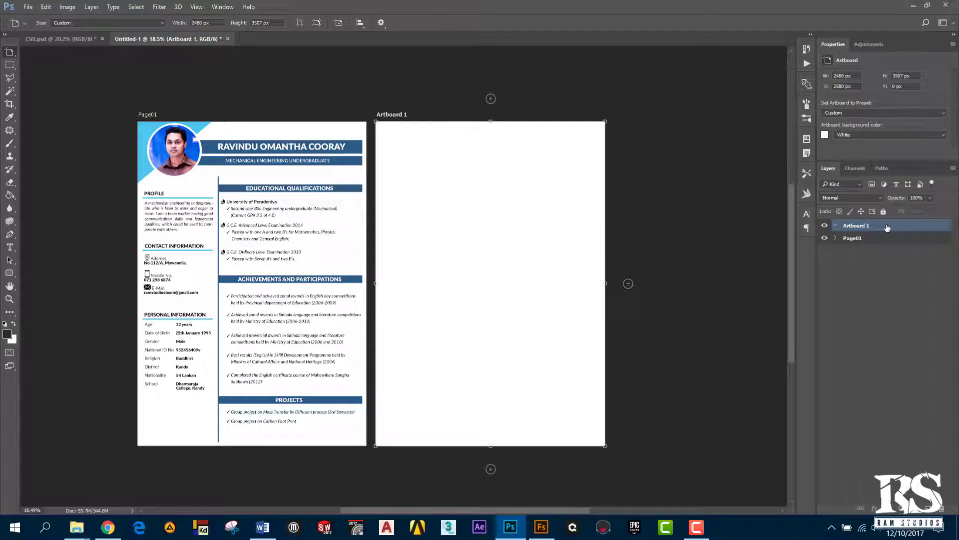
pyautogui.moveTo(886, 227); pyautogui.dragTo(942, 508)
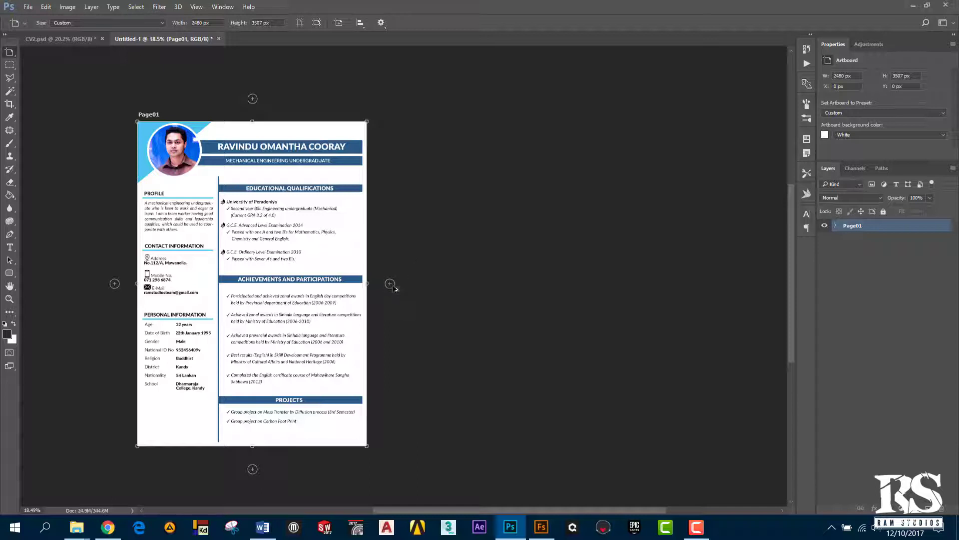
pyautogui.keyDown('alt'); pyautogui.click(390, 284); pyautogui.keyUp('alt')
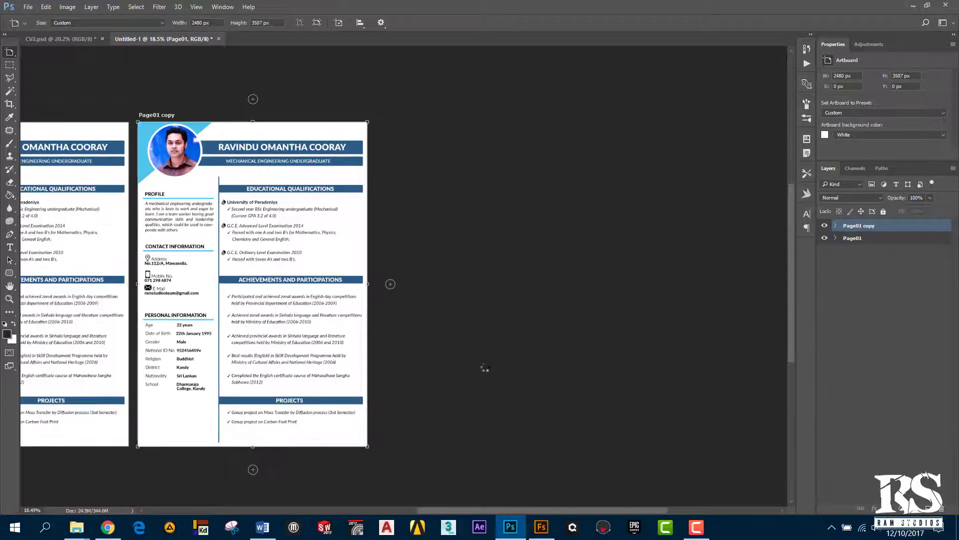
# Step: Zoom out to both artboards and trash the Page01 copy artboard in the Layers panel
pyautogui.scroll(-2, 290, 352)
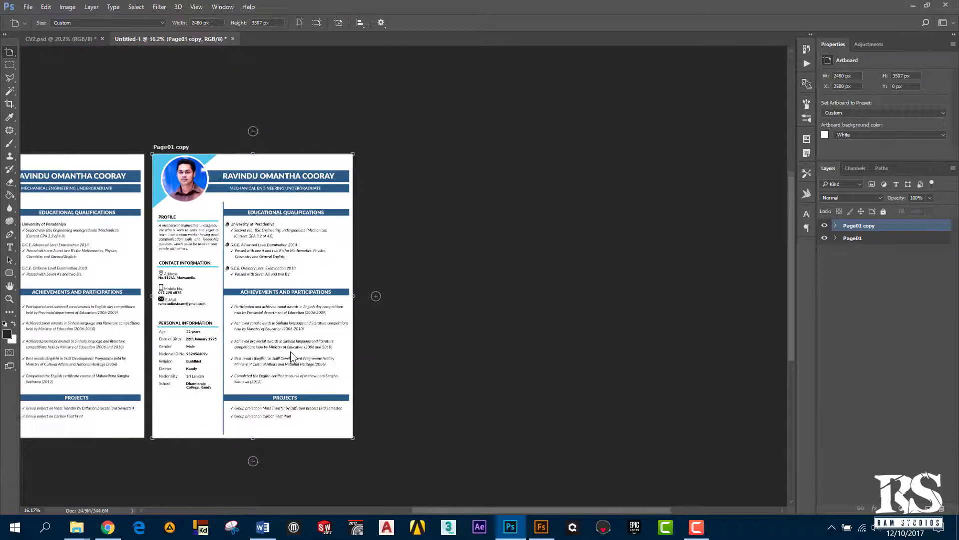
pyautogui.scroll(-2, 172, 348)
pyautogui.scroll(1, 172, 349)
pyautogui.scroll(1, 150, 357)
pyautogui.scroll(1, 120, 370)
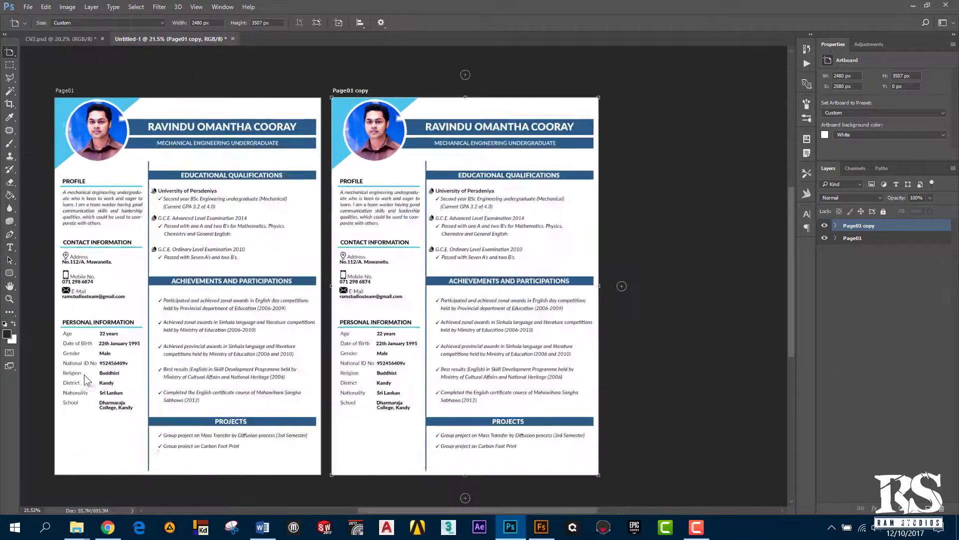
pyautogui.scroll(1, 91, 381)
pyautogui.scroll(-1, 127, 384)
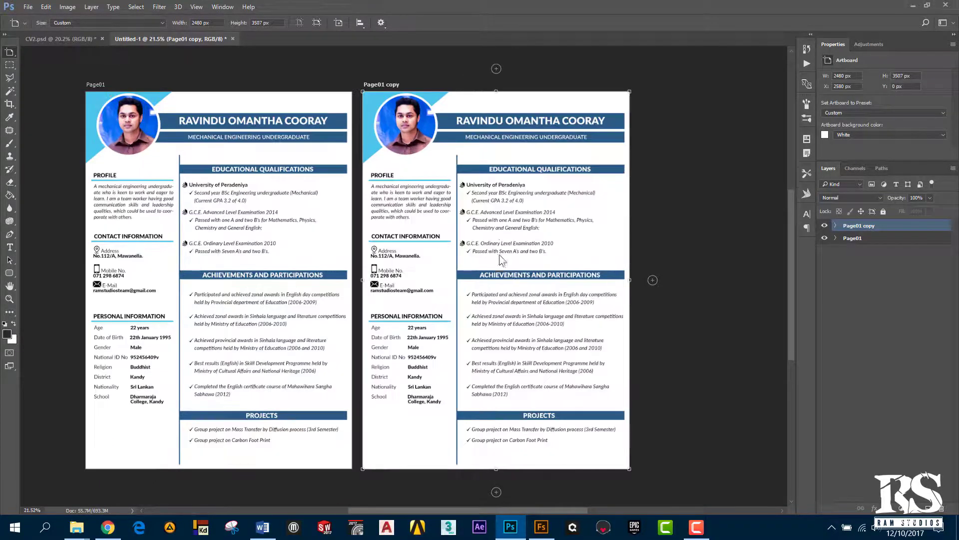
pyautogui.scroll(-2, 497, 256)
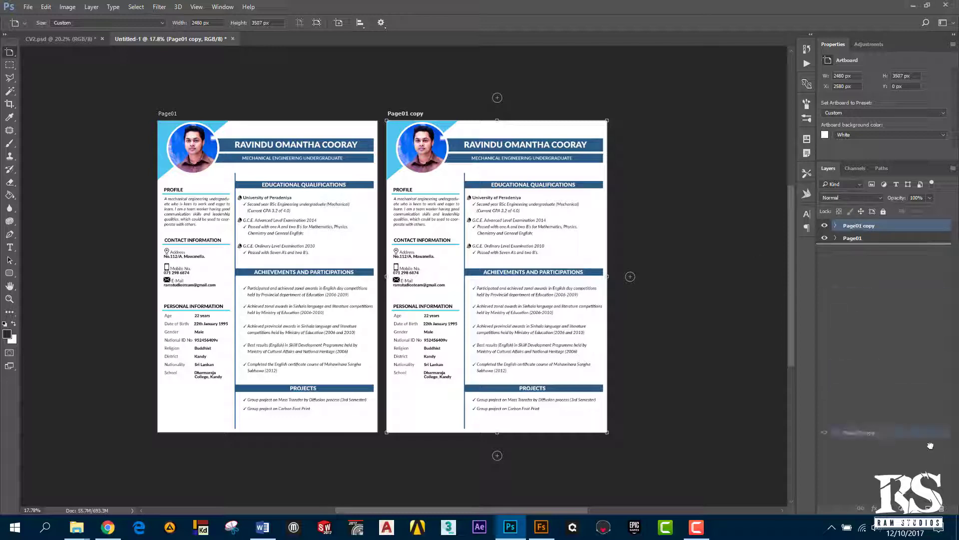
pyautogui.moveTo(855, 225); pyautogui.dragTo(942, 508)
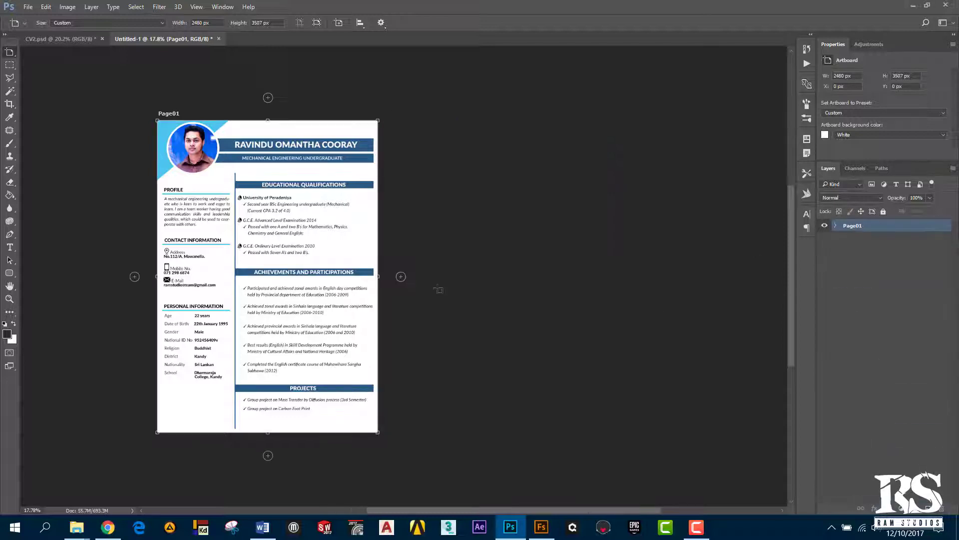
# Step: Add a blank Artboard 1 right of Page01, then expand CV2.psd's Page_02 layers
pyautogui.click(401, 276)
pyautogui.click(105, 42)
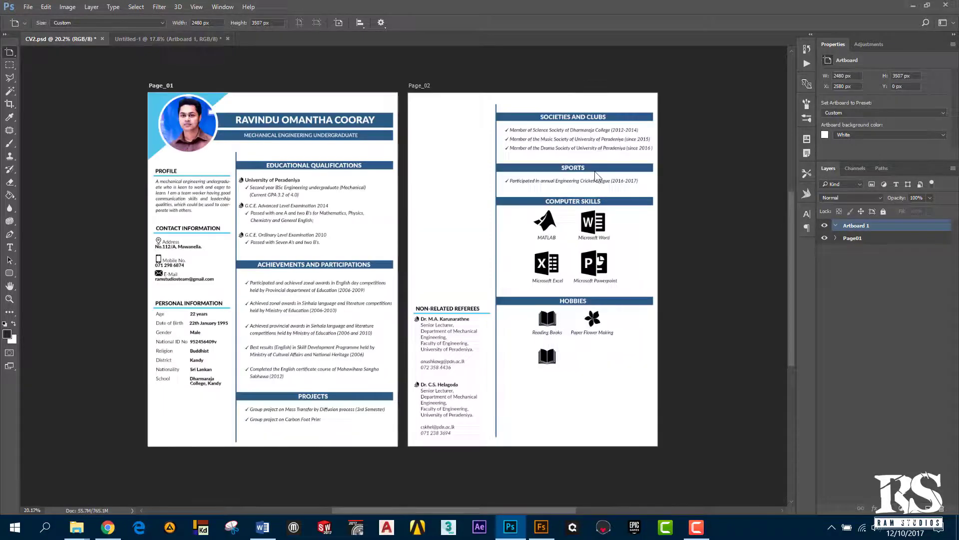
pyautogui.click(836, 226)
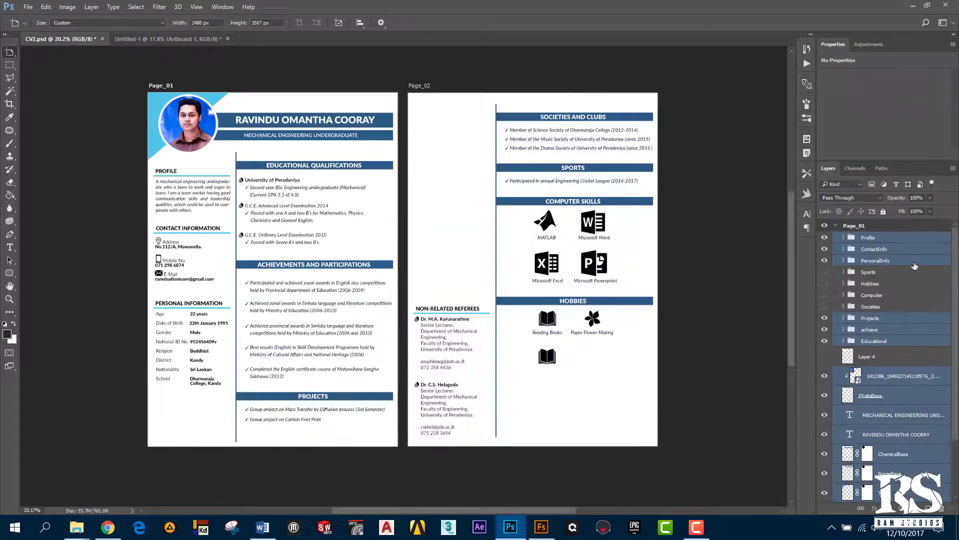
pyautogui.click(835, 226)
# Step: Select the referees, Hobbies, Computer, Societies, DivideLine and BG layers in Page_02
pyautogui.click(870, 250)
pyautogui.press('v')
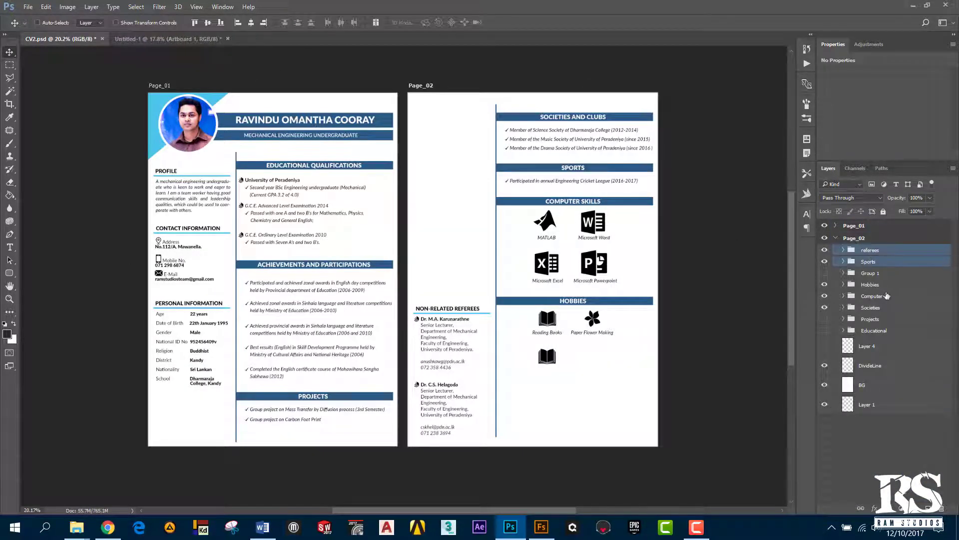
pyautogui.keyDown('ctrl'); pyautogui.click(870, 284); pyautogui.keyUp('ctrl')
pyautogui.keyDown('ctrl'); pyautogui.click(870, 307); pyautogui.keyUp('ctrl')
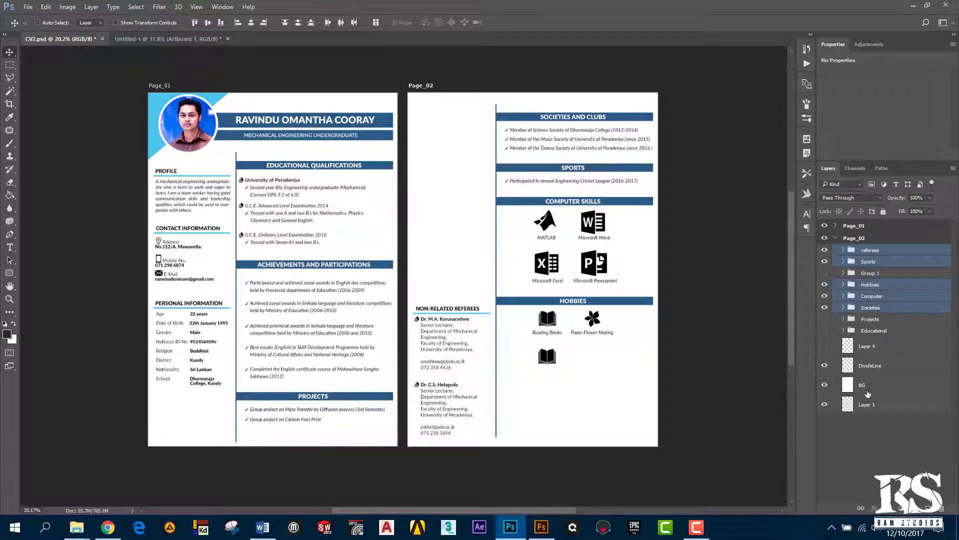
pyautogui.keyDown('ctrl'); pyautogui.click(903, 366); pyautogui.keyUp('ctrl')
pyautogui.keyDown('ctrl'); pyautogui.click(894, 385); pyautogui.keyUp('ctrl')
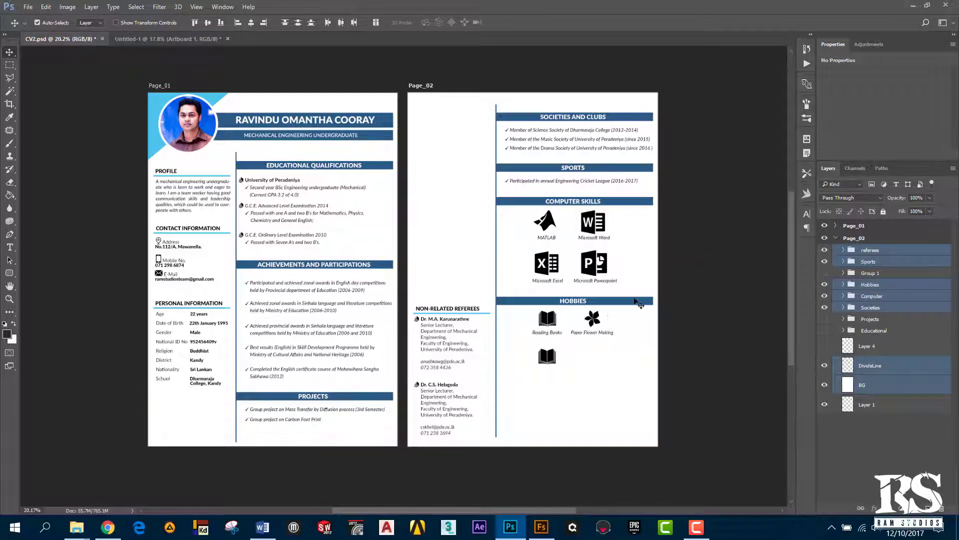
# Step: Duplicate the selected layers within CV2.psd, keeping Page_02 as the destination artboard
pyautogui.rightClick(889, 256)
pyautogui.click(799, 196)
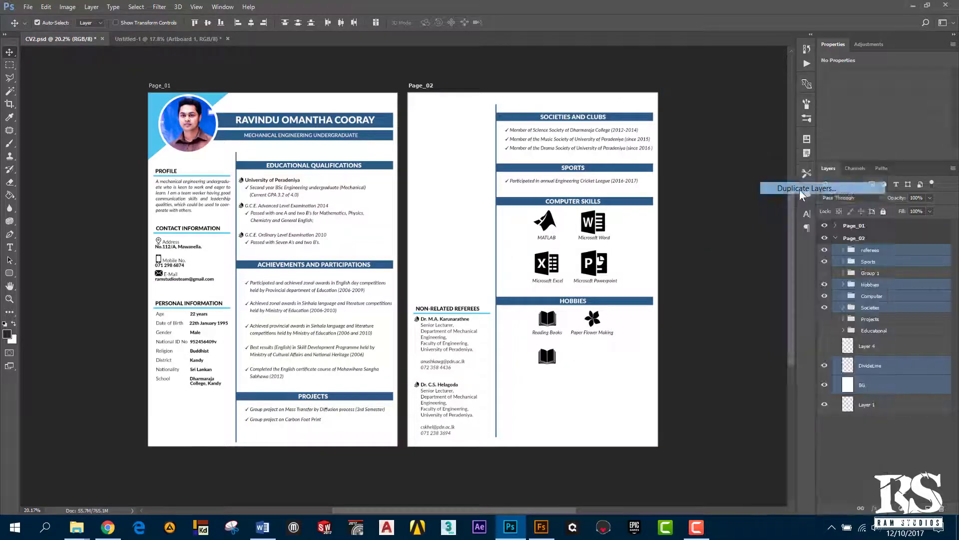
pyautogui.click(391, 197)
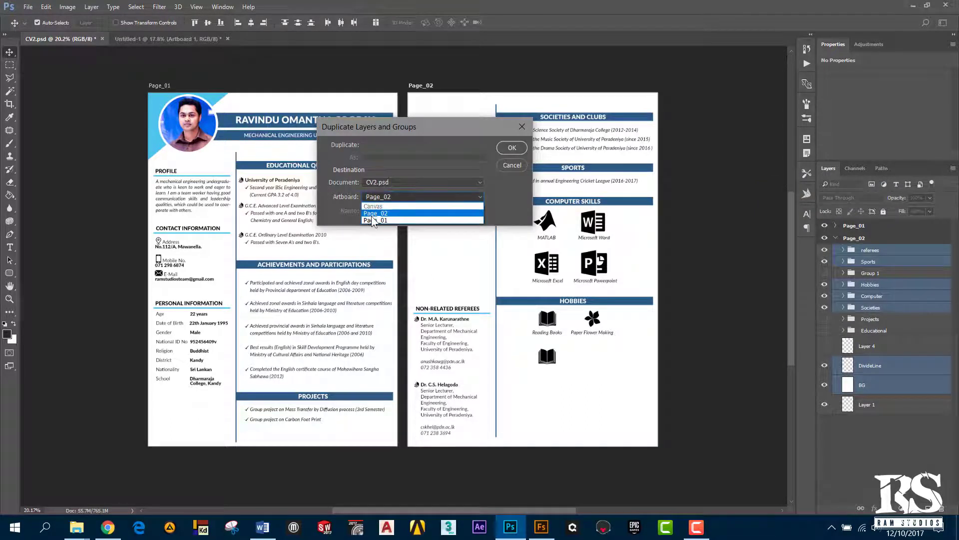
pyautogui.click(375, 214)
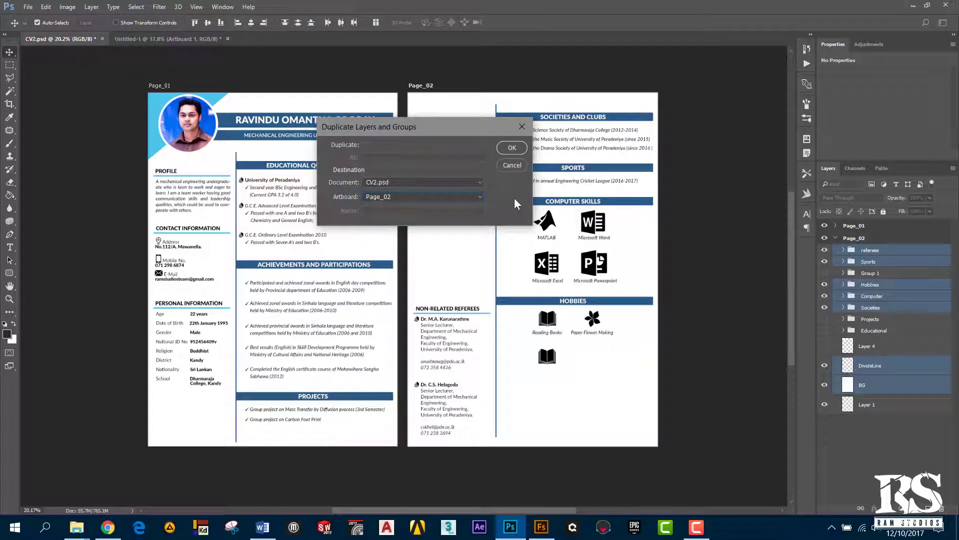
pyautogui.click(511, 148)
pyautogui.click(157, 38)
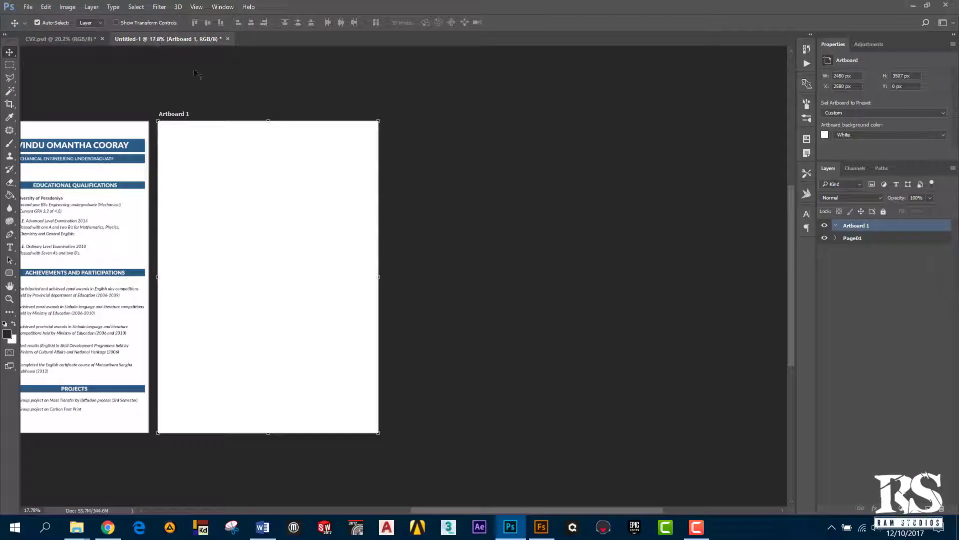
# Step: Delete the accidental copy layers from CV2.psd's Page_02 artboard
pyautogui.scroll(-1, 265, 137)
pyautogui.scroll(-2, 310, 160)
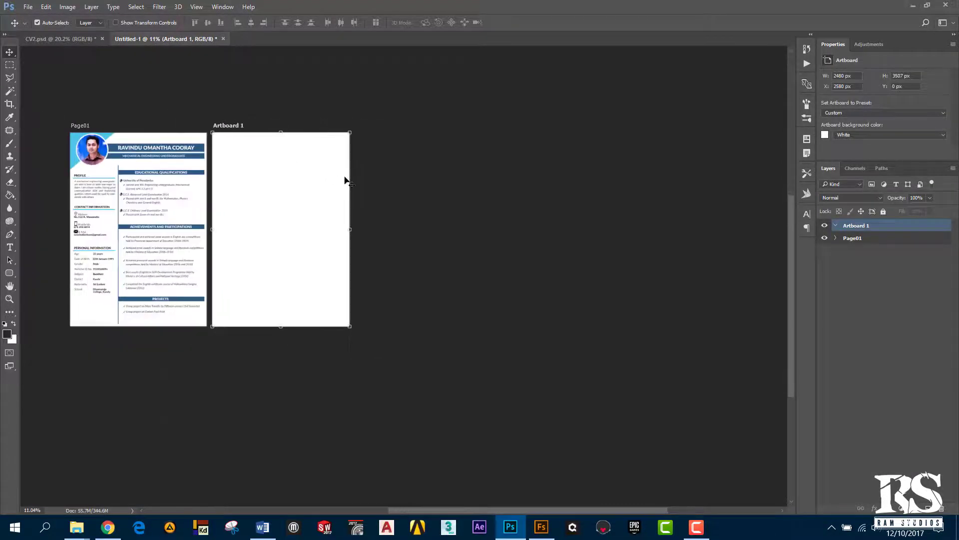
pyautogui.scroll(2, 70, 149)
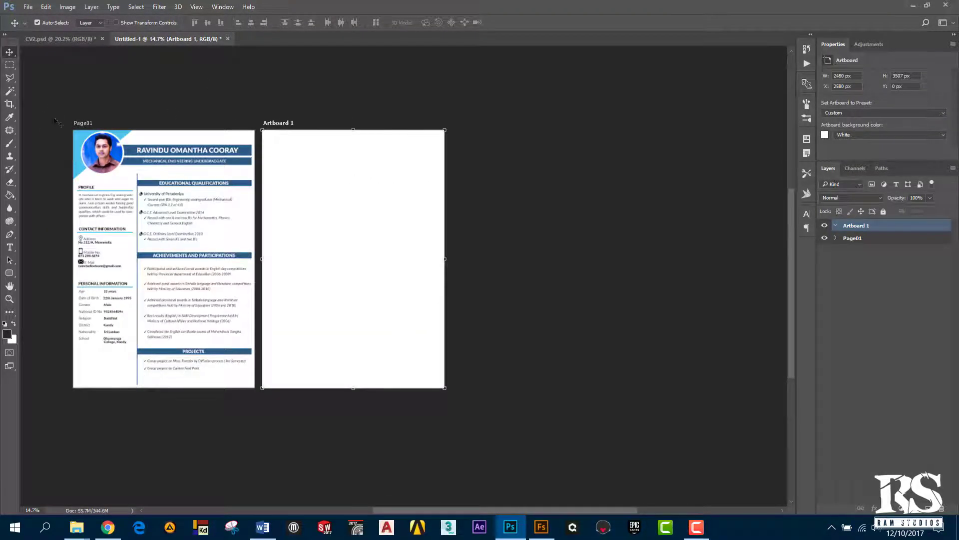
pyautogui.click(10, 65)
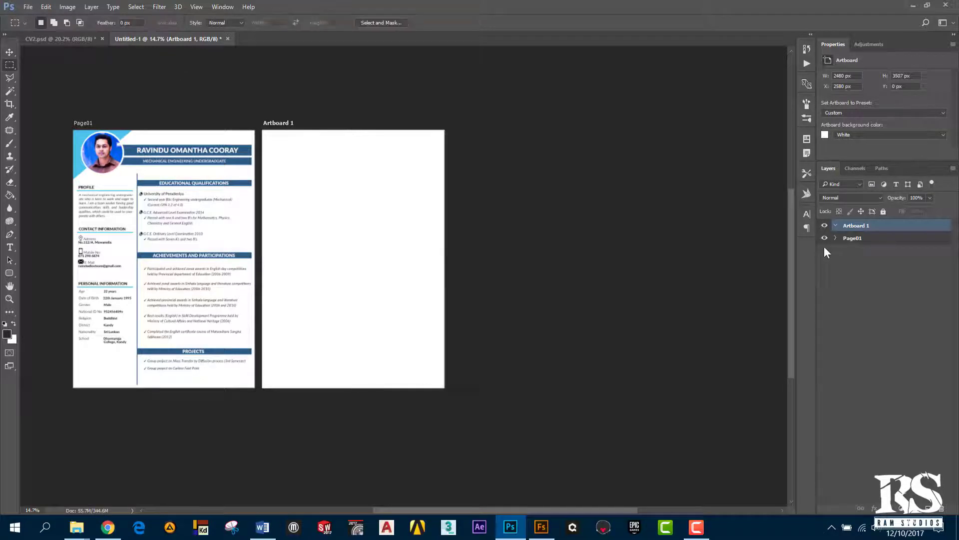
pyautogui.click(69, 42)
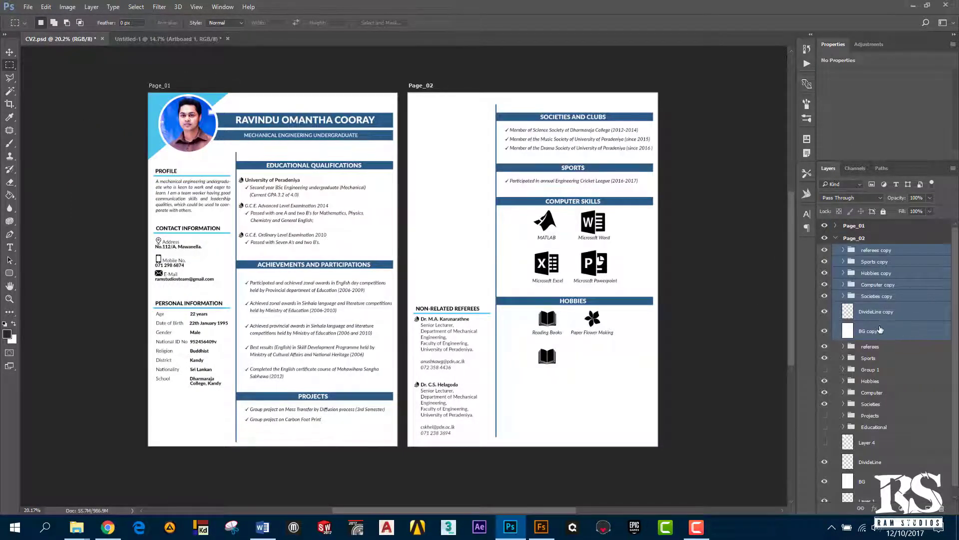
pyautogui.press('Delete')
# Step: Rename Untitled-1's Artboard 1 to Page02
pyautogui.click(193, 38)
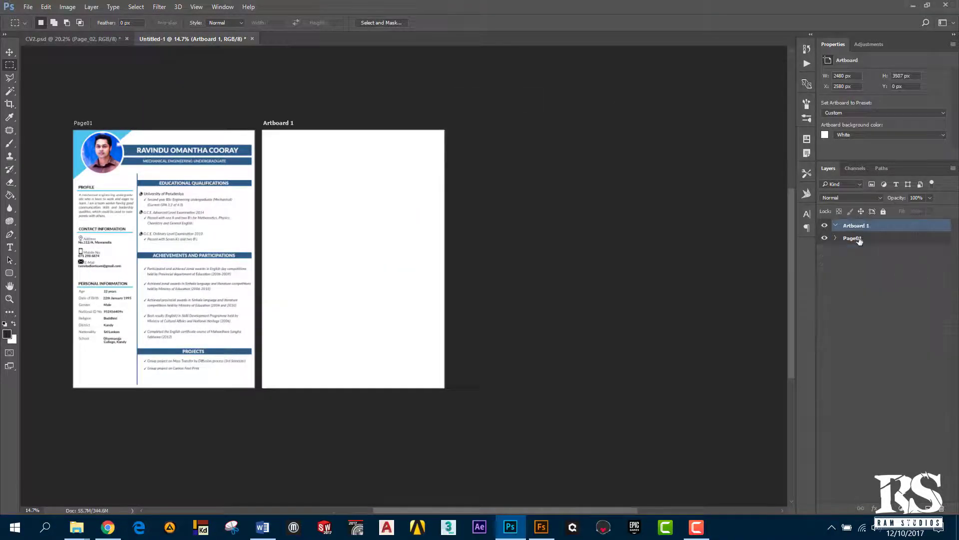
pyautogui.doubleClick(854, 226)
pyautogui.write('Page')
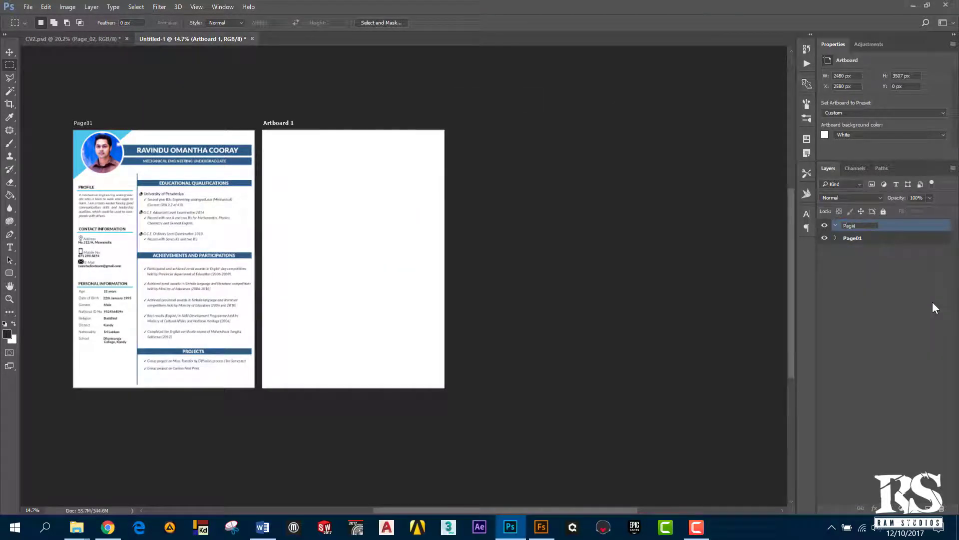
pyautogui.write('02')
pyautogui.press('Return')
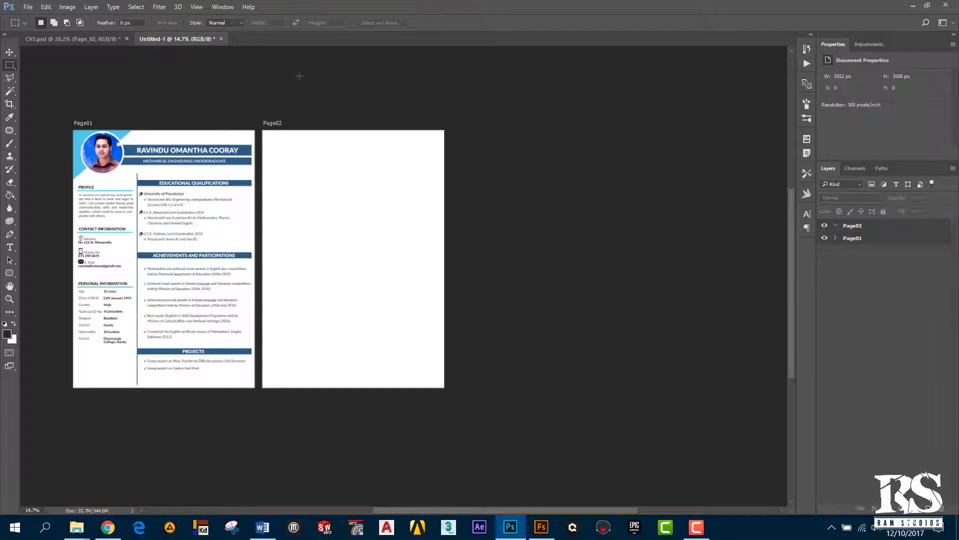
# Step: In CV2.psd, select the referees, Sports, Hobbies, Computer, Societies, DivideLine and BG layers
pyautogui.click(69, 39)
pyautogui.click(867, 252)
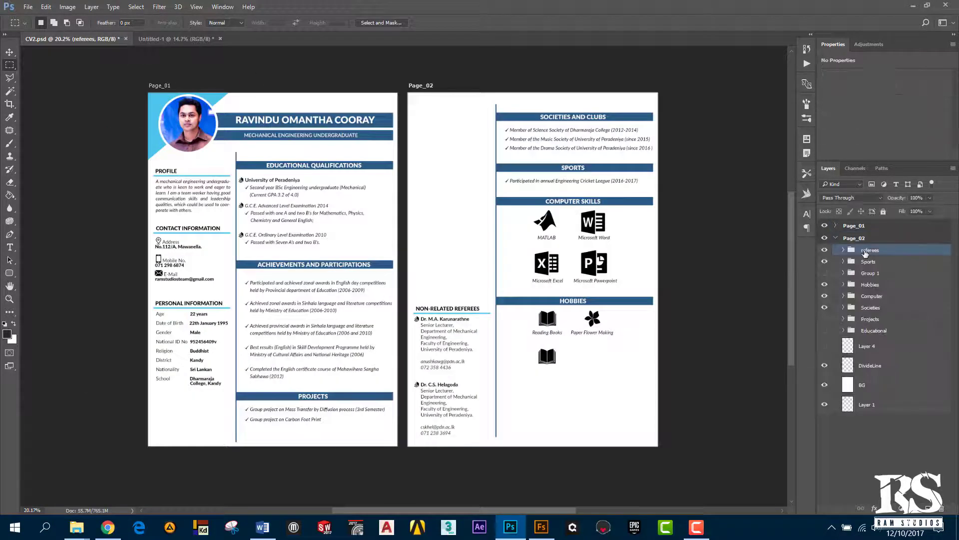
pyautogui.keyDown('ctrl'); pyautogui.click(868, 261); pyautogui.keyUp('ctrl')
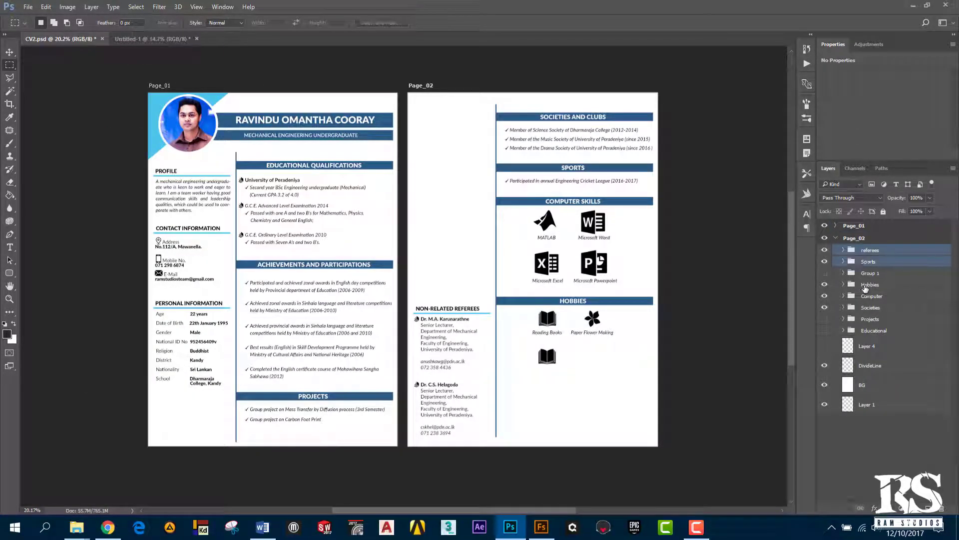
pyautogui.keyDown('ctrl'); pyautogui.click(869, 284); pyautogui.keyUp('ctrl')
pyautogui.keyDown('ctrl'); pyautogui.click(871, 296); pyautogui.keyUp('ctrl')
pyautogui.keyDown('ctrl'); pyautogui.click(868, 366); pyautogui.keyUp('ctrl')
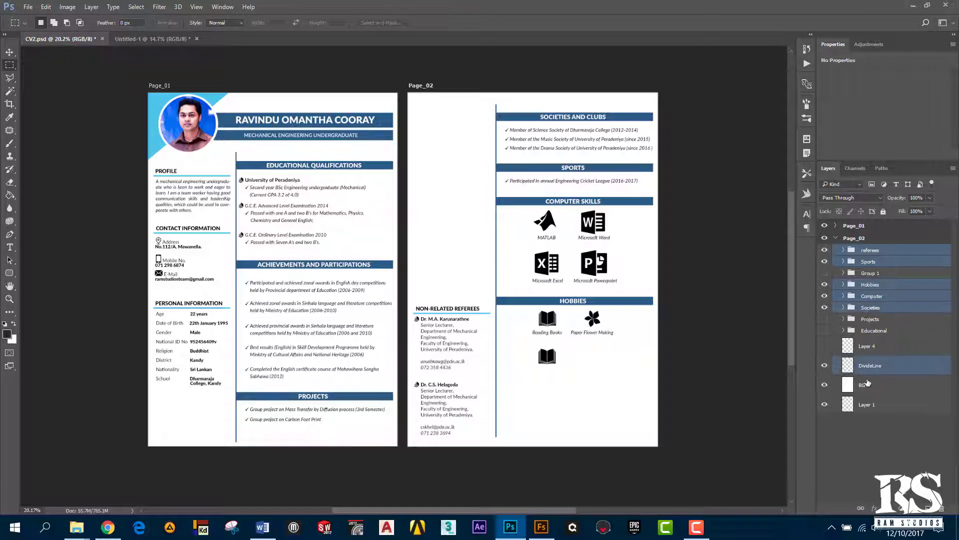
pyautogui.keyDown('ctrl'); pyautogui.click(869, 385); pyautogui.keyUp('ctrl')
# Step: Duplicate the selected layers into Untitled-1 on the Page02 artboard
pyautogui.rightClick(875, 388)
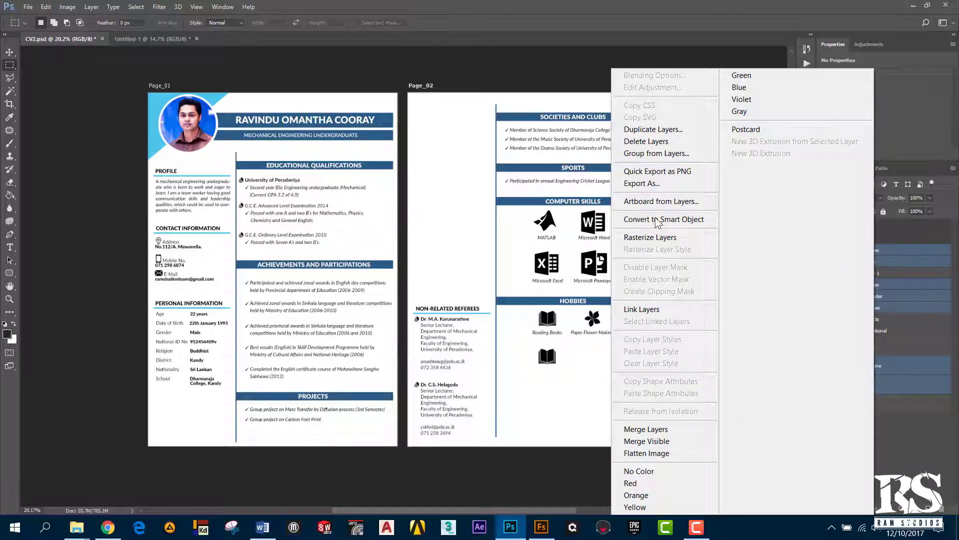
pyautogui.click(654, 130)
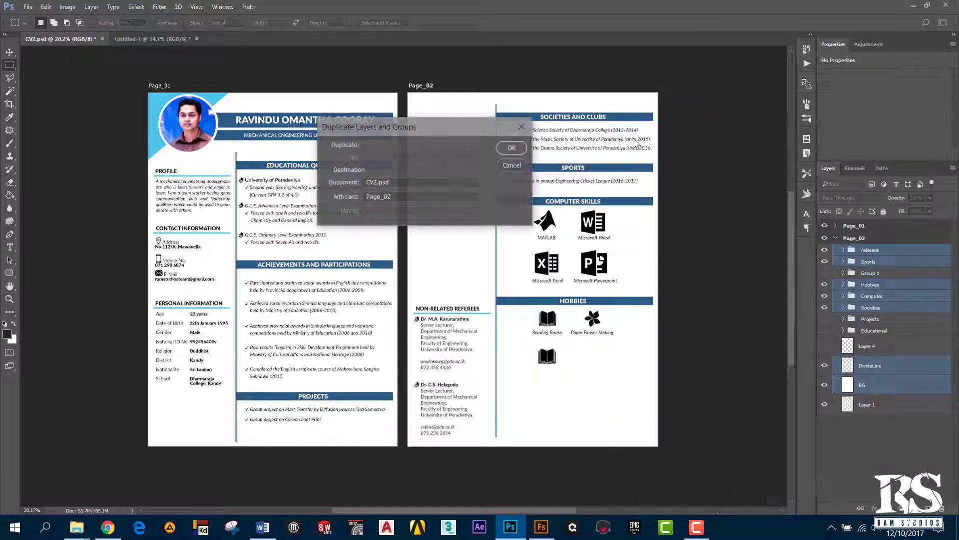
pyautogui.click(379, 182)
pyautogui.click(381, 199)
pyautogui.click(419, 197)
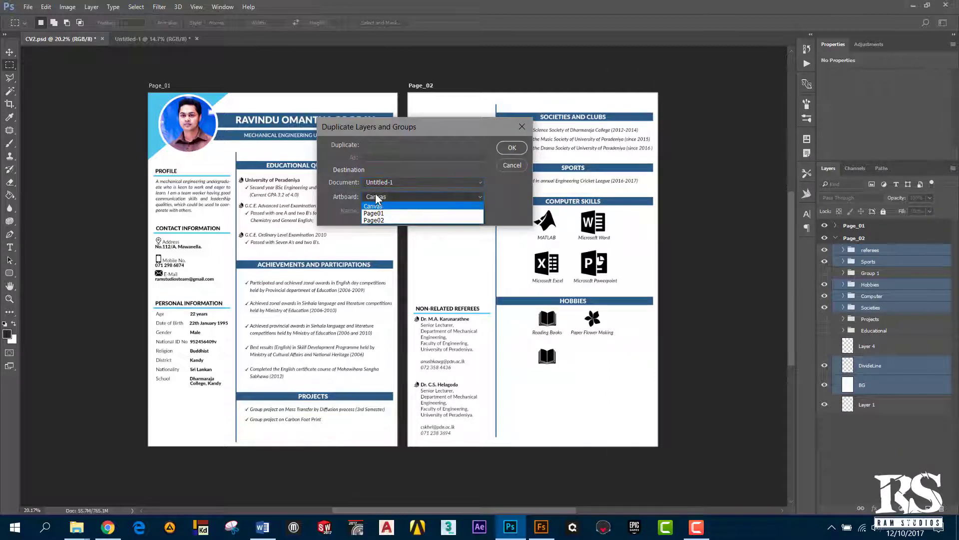
pyautogui.click(379, 216)
pyautogui.click(511, 148)
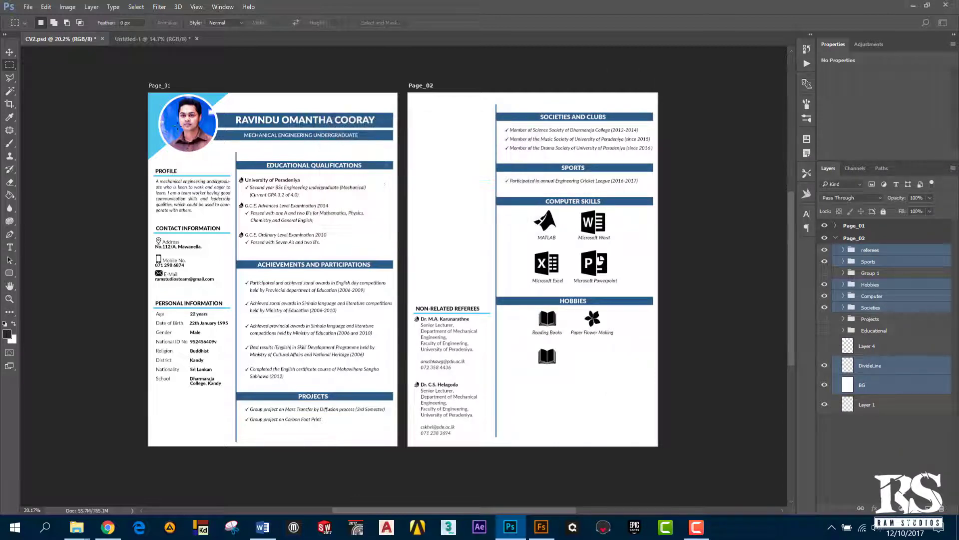
pyautogui.click(132, 40)
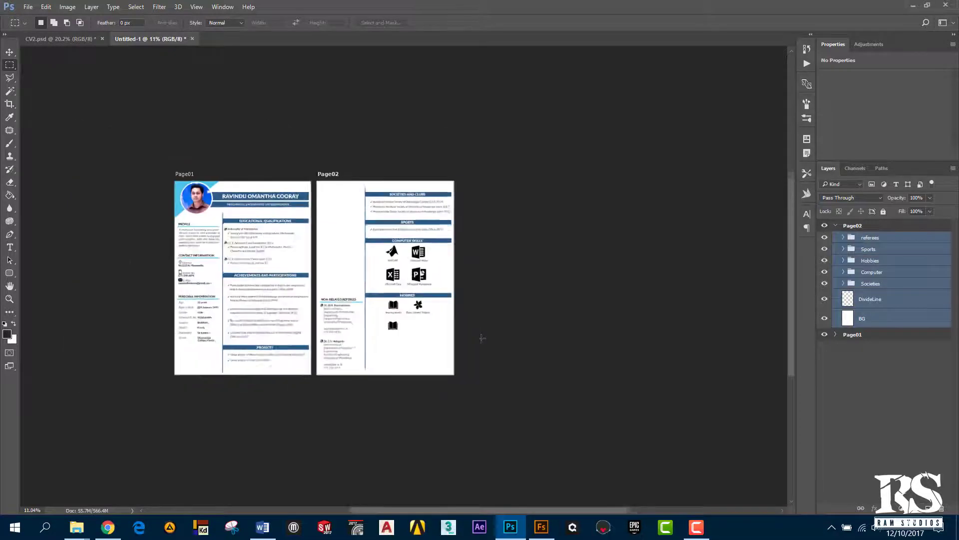
# Step: Zoom in, deselect all layers, and collapse the Page02 artboard group
pyautogui.scroll(2, 395, 403)
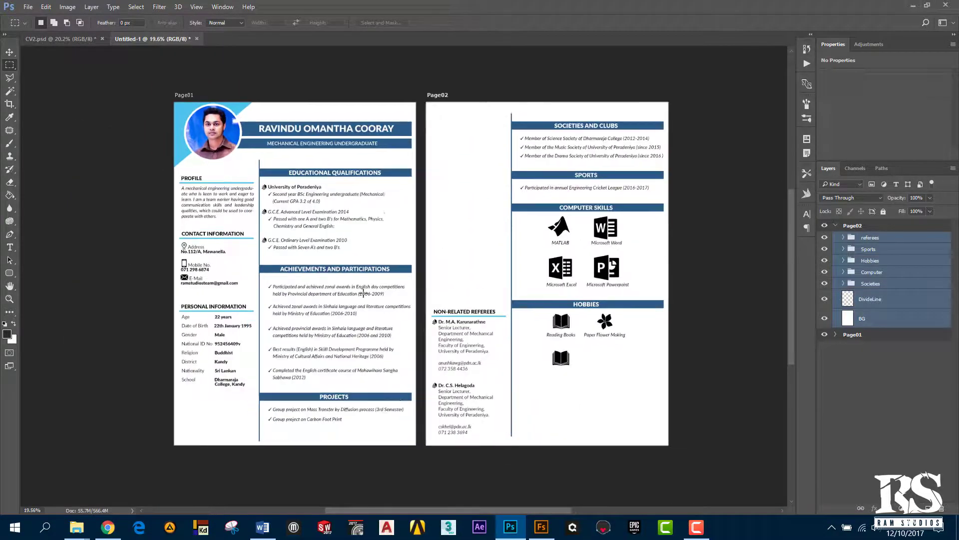
pyautogui.scroll(1, 442, 340)
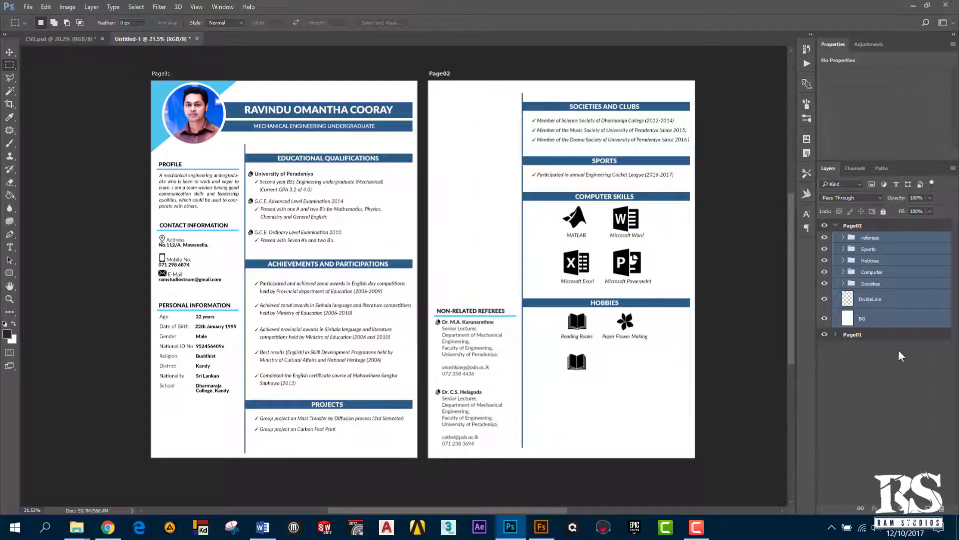
pyautogui.click(889, 371)
pyautogui.click(836, 226)
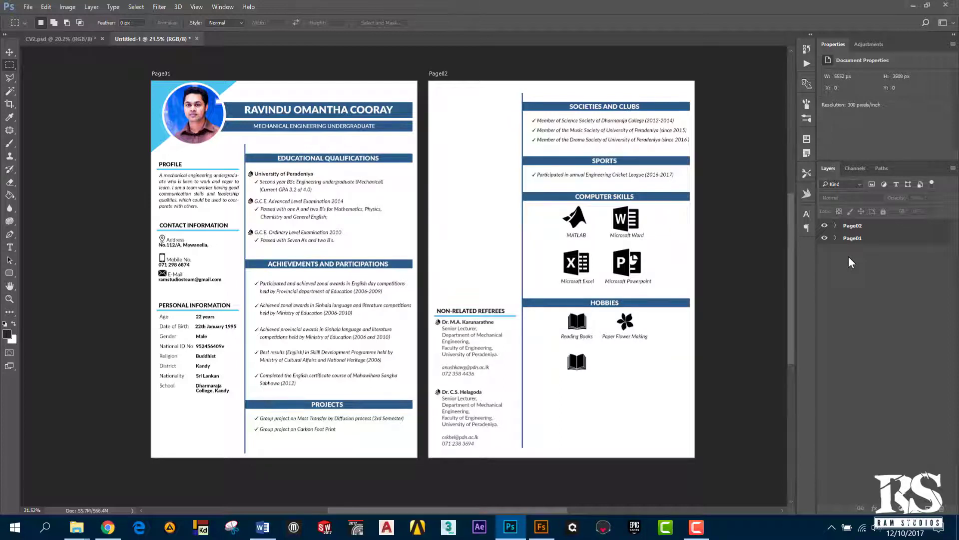
# Step: Open the File > Export > Artboards to PDF dialog and reposition it
pyautogui.click(28, 7)
pyautogui.moveTo(42, 187)
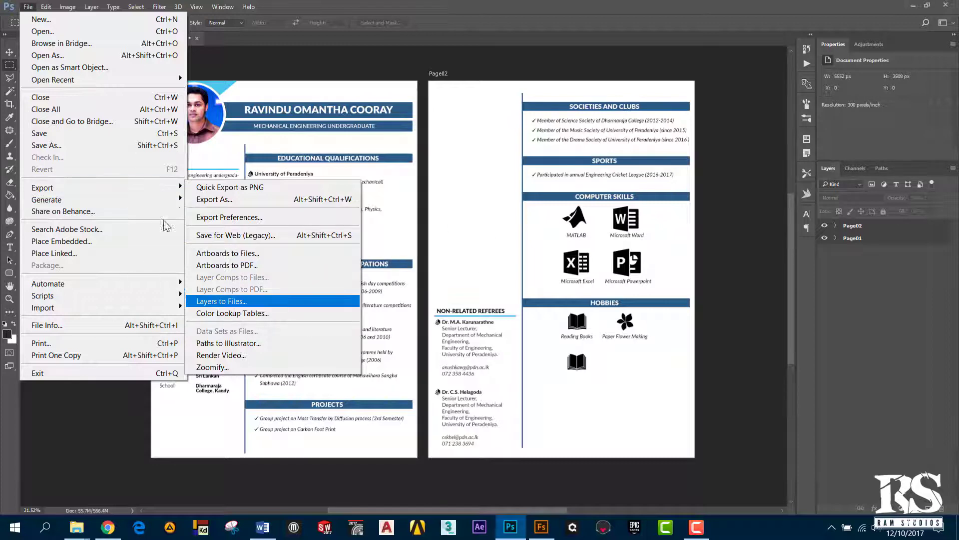
pyautogui.click(265, 265)
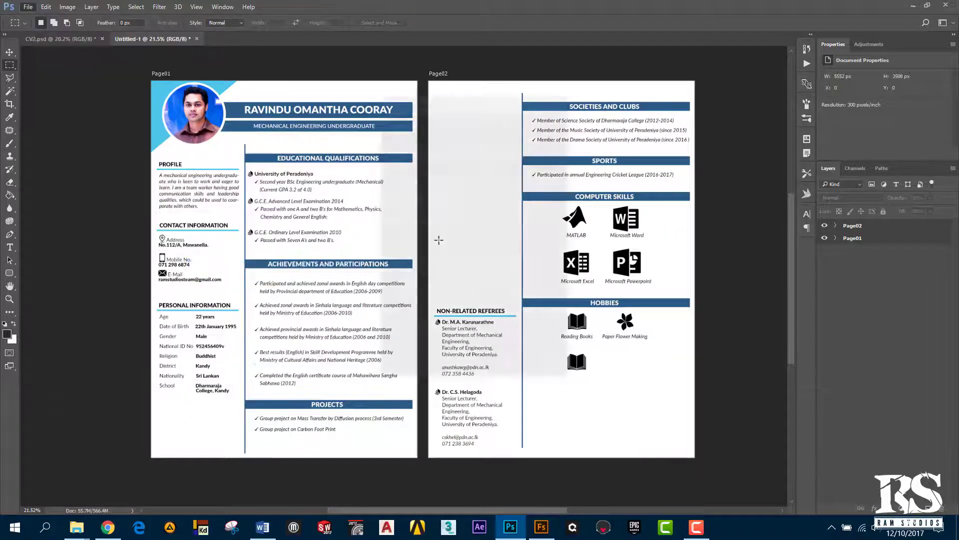
pyautogui.moveTo(440, 99); pyautogui.dragTo(517, 100)
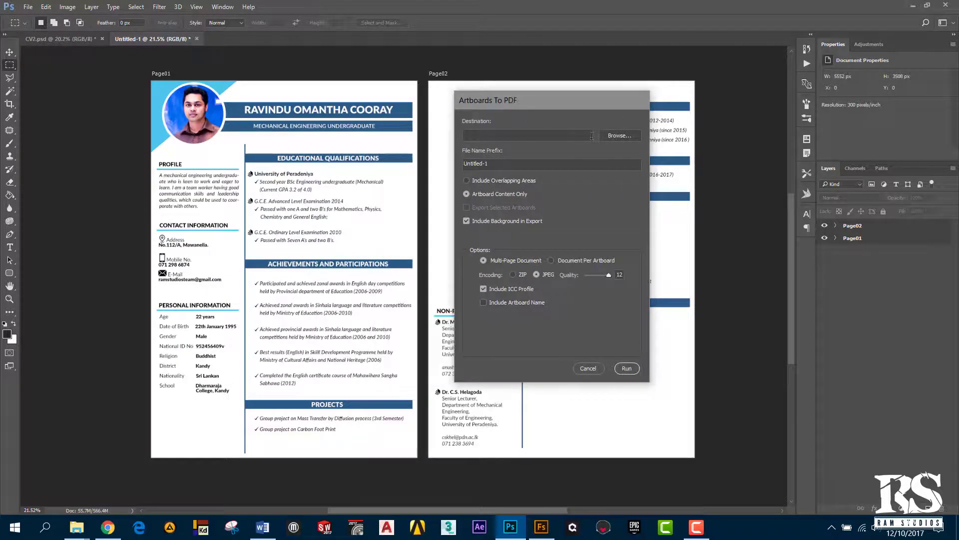
# Step: Set the export destination to a new folder inside Desktop\Software
pyautogui.click(610, 137)
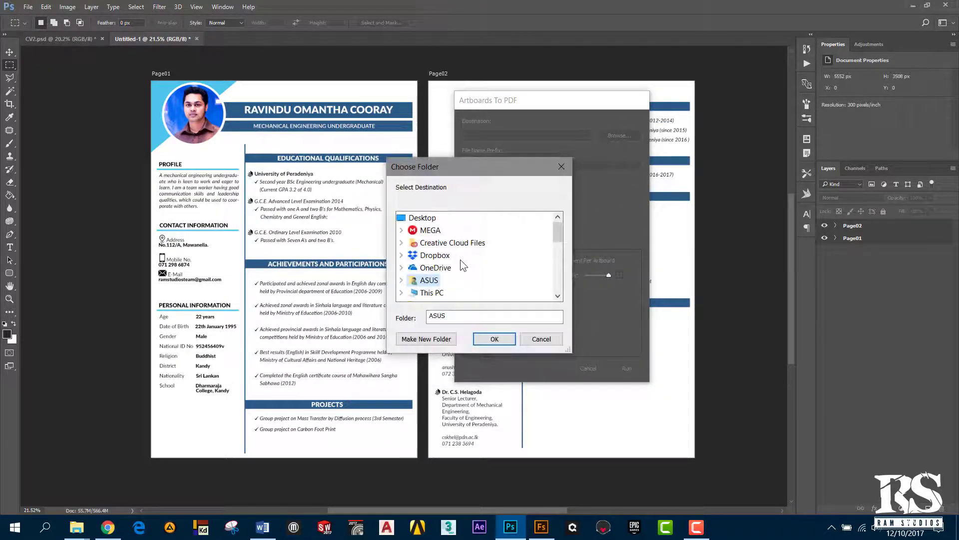
pyautogui.scroll(-2, 460, 259)
pyautogui.scroll(-2, 460, 260)
pyautogui.scroll(-2, 460, 259)
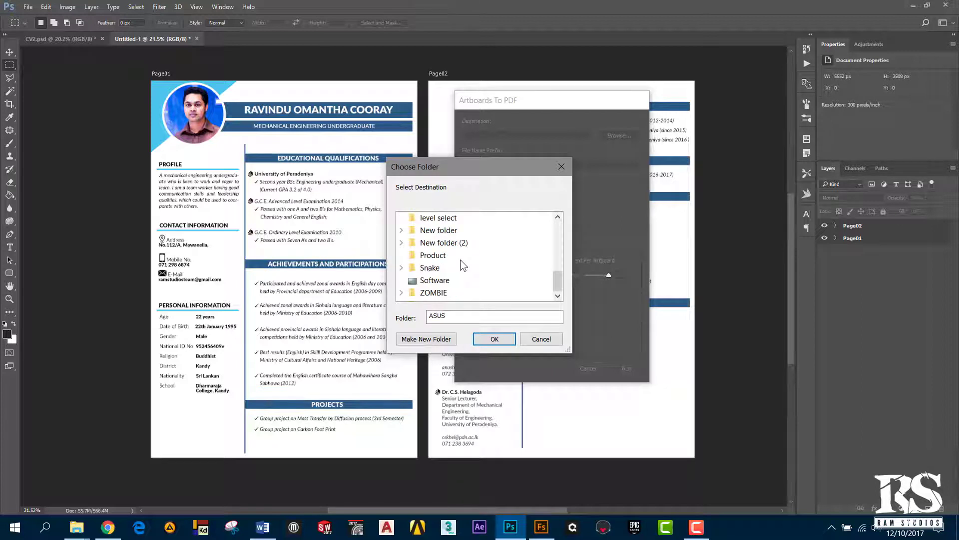
pyautogui.scroll(1, 467, 262)
pyautogui.scroll(-1, 467, 270)
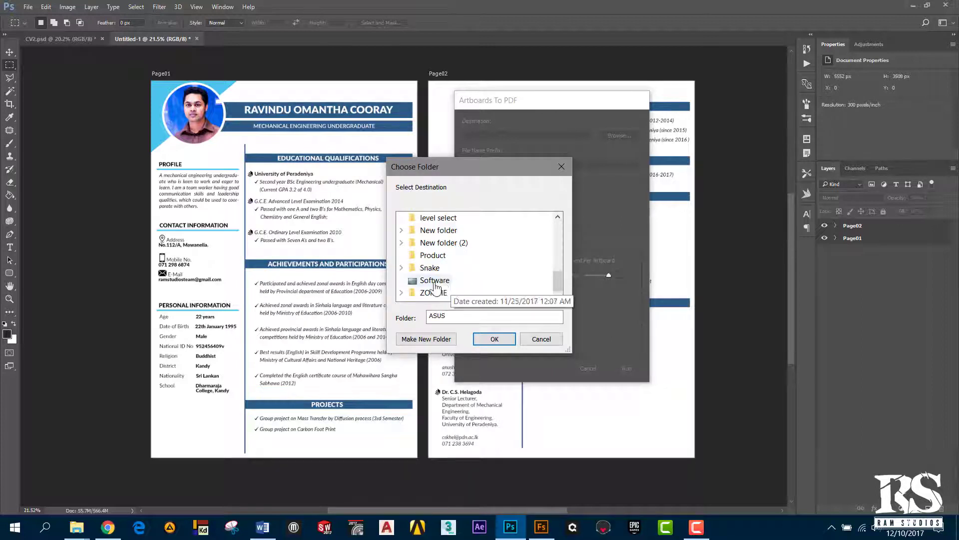
pyautogui.click(484, 281)
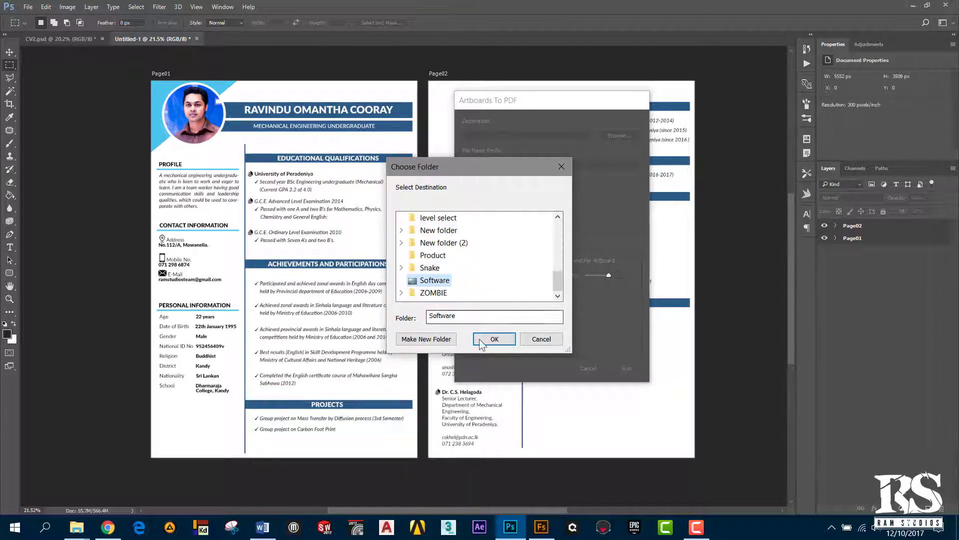
pyautogui.click(437, 339)
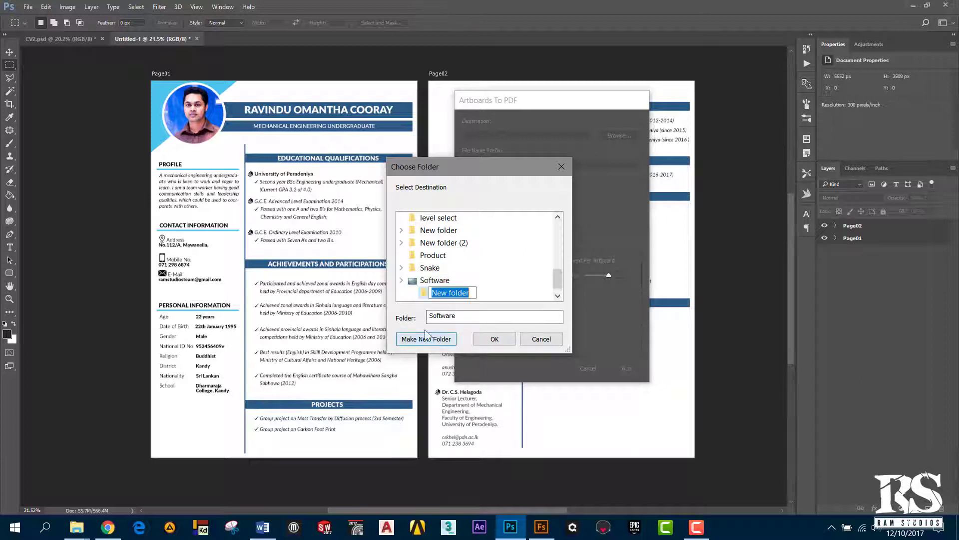
pyautogui.click(495, 339)
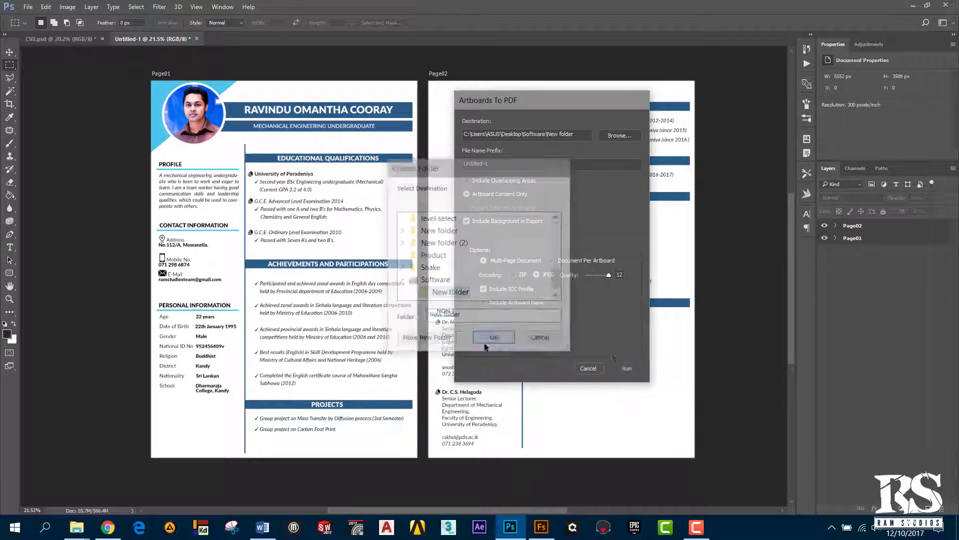
pyautogui.click(574, 161)
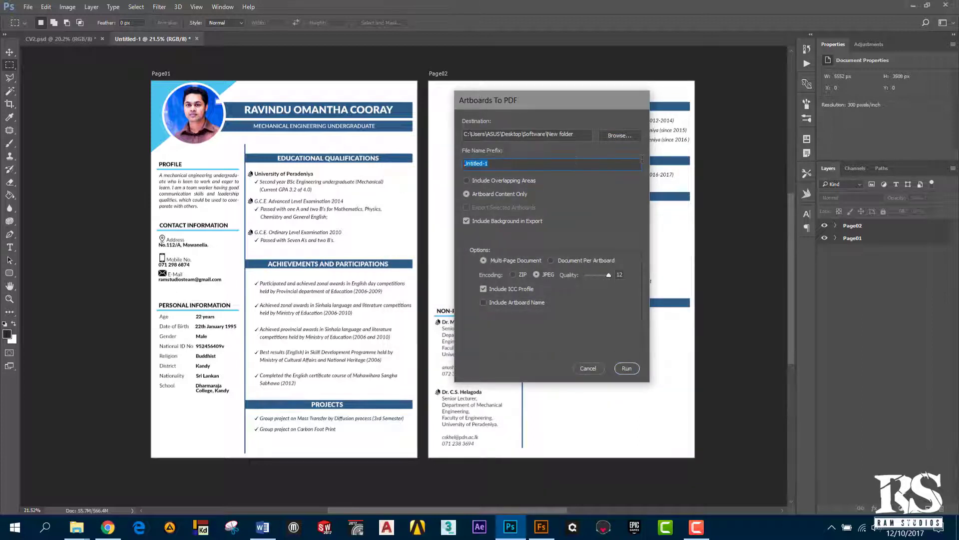
# Step: Run the export as a multi-page document with prefix CV and lowered JPEG quality
pyautogui.write('CV')
pyautogui.click(484, 260)
pyautogui.moveTo(609, 275); pyautogui.dragTo(572, 282)
pyautogui.click(629, 371)
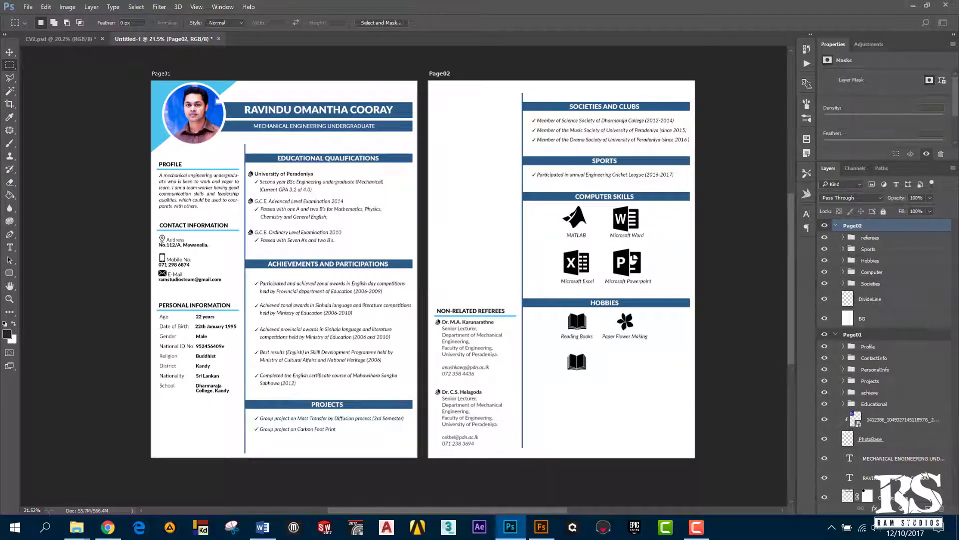
pyautogui.moveTo(77, 528)
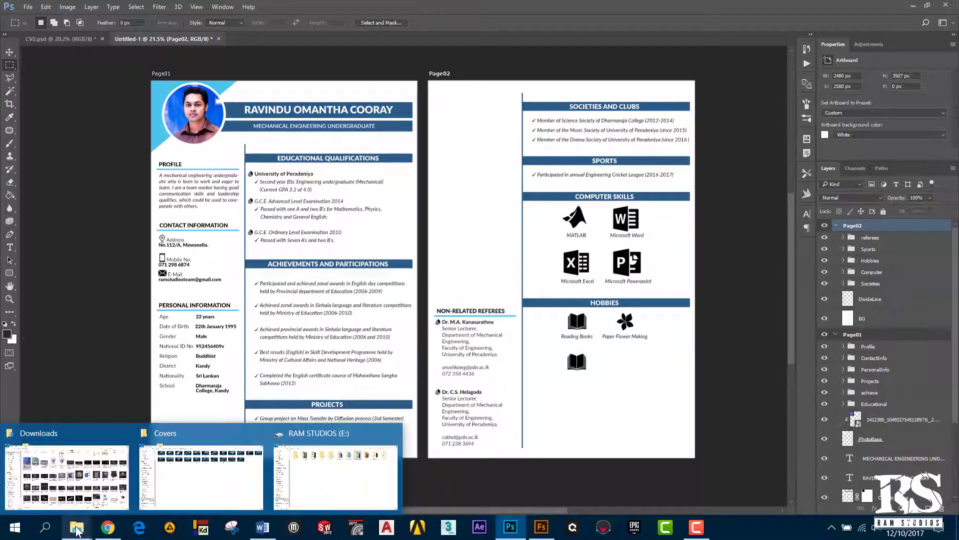
pyautogui.moveTo(336, 472)
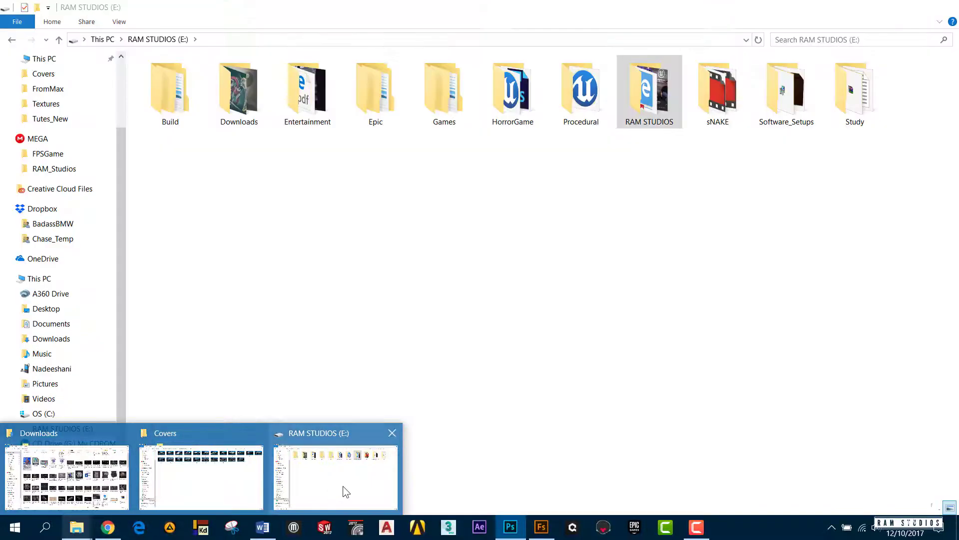
# Step: Browse File Explorer to Desktop\Software\New folder, briefly checking TempPSDs
pyautogui.click(342, 487)
pyautogui.scroll(3, 35, 199)
pyautogui.scroll(1, 68, 86)
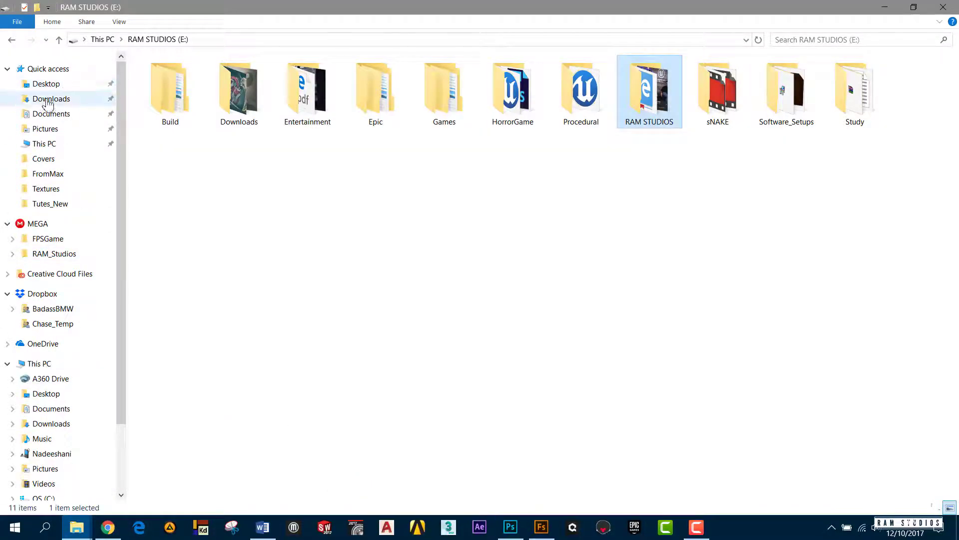
pyautogui.scroll(-1, 50, 275)
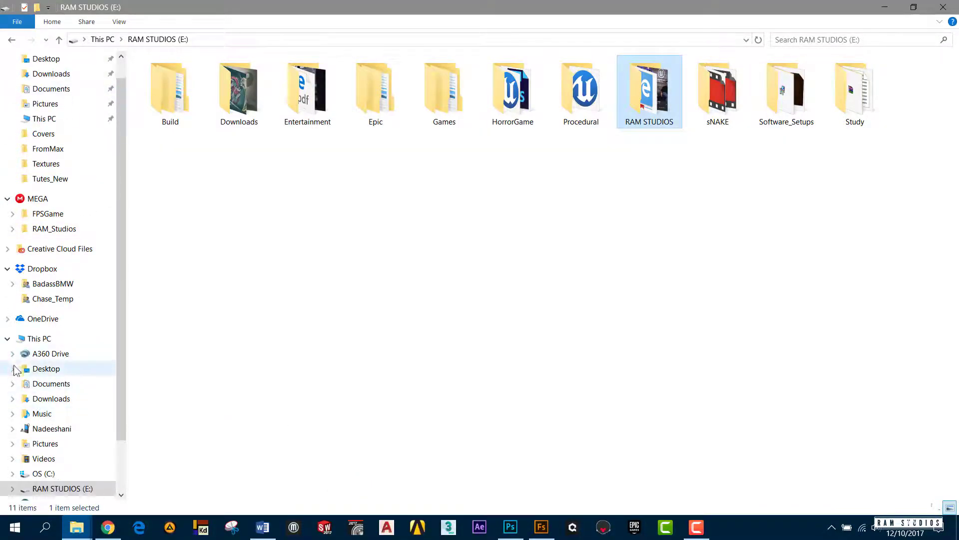
pyautogui.click(15, 368)
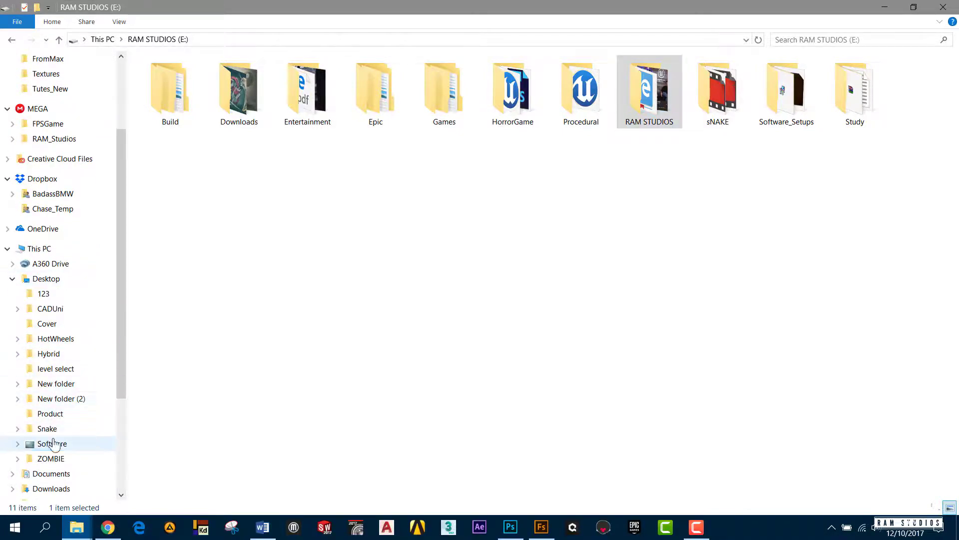
pyautogui.click(52, 443)
pyautogui.doubleClick(185, 125)
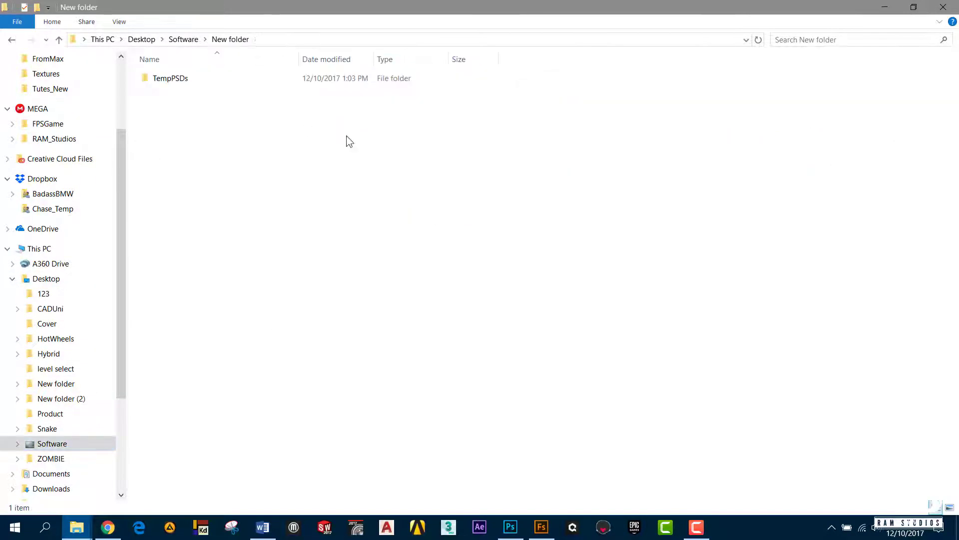
pyautogui.doubleClick(179, 80)
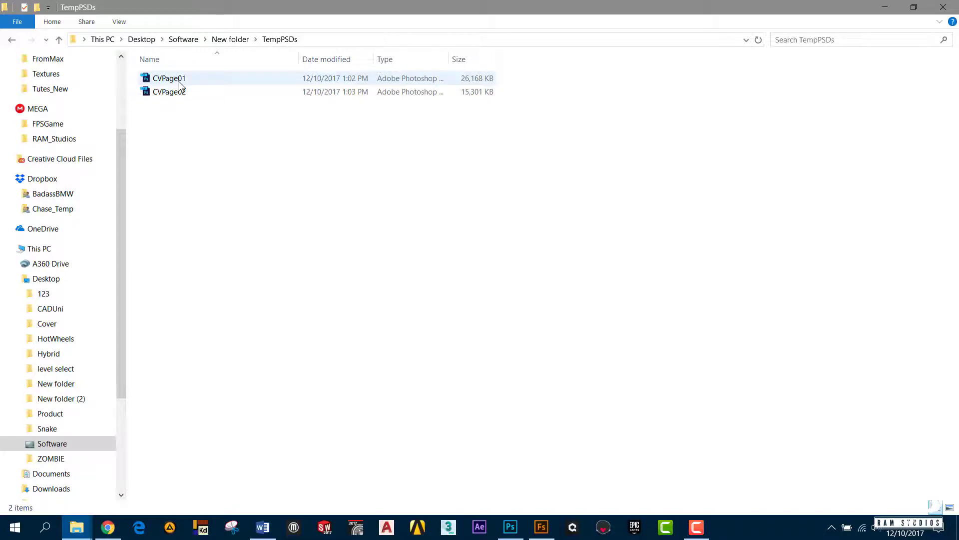
pyautogui.click(230, 40)
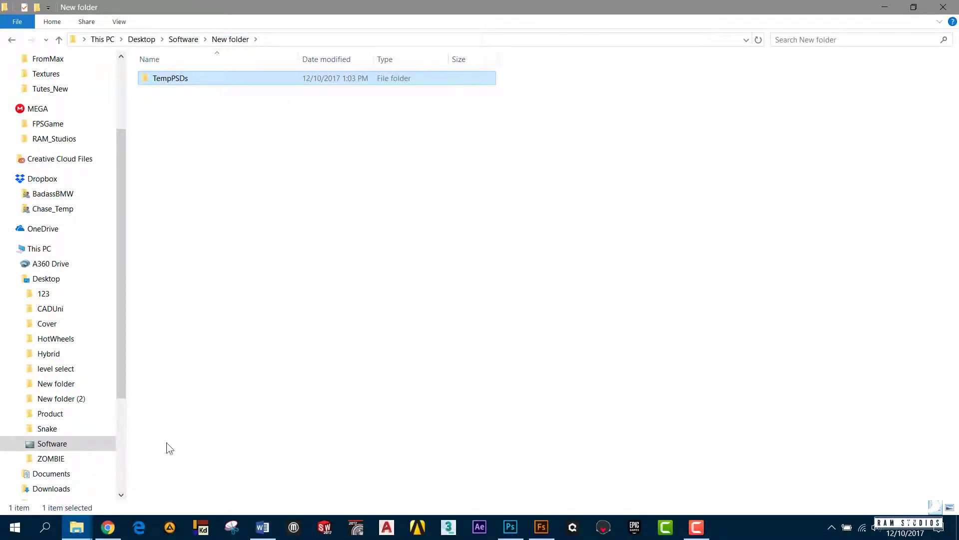
# Step: Dismiss Photoshop's export success alert and return to the New folder window
pyautogui.click(515, 529)
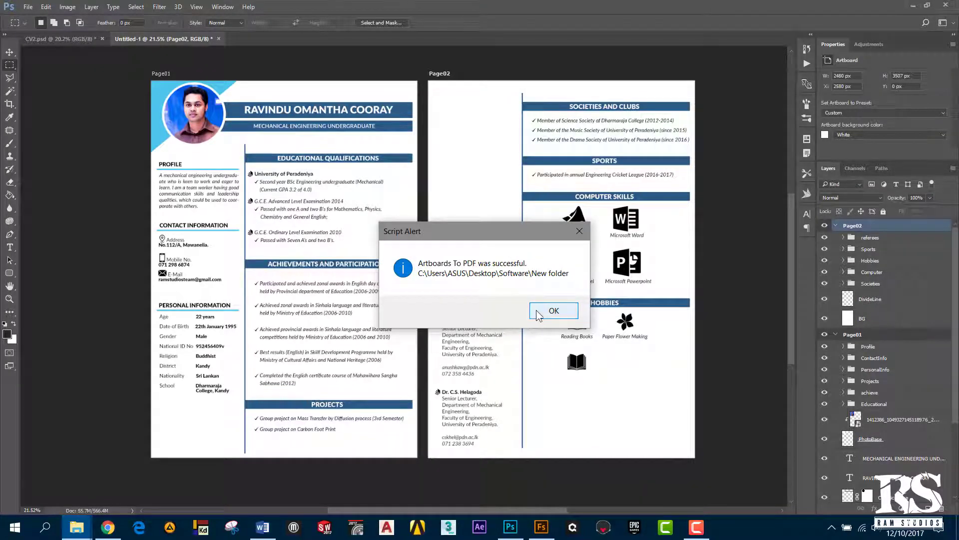
pyautogui.click(538, 315)
pyautogui.moveTo(77, 526)
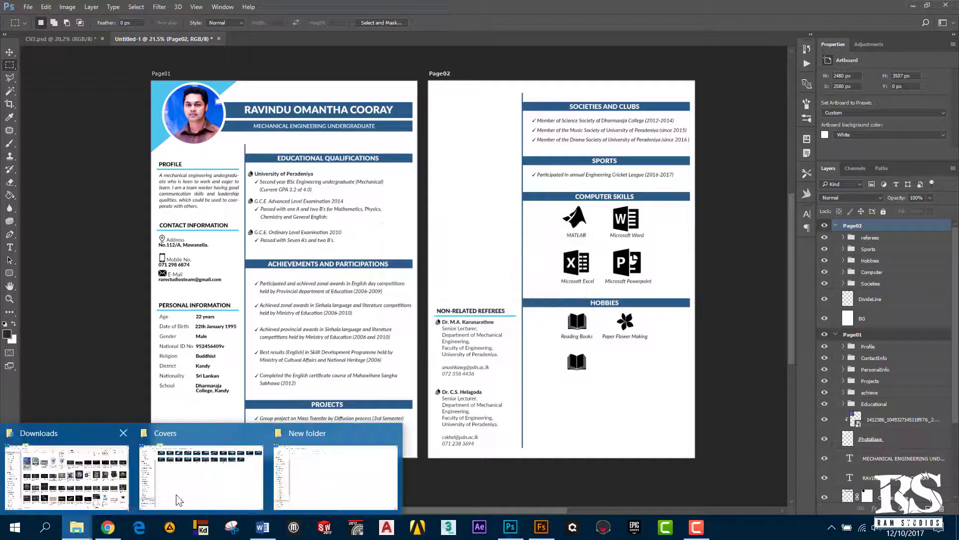
pyautogui.click(279, 489)
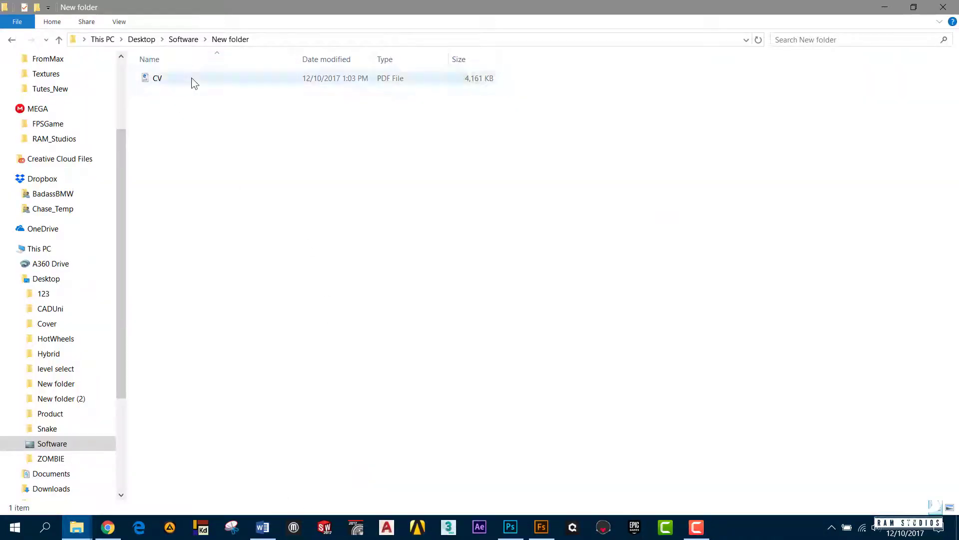
# Step: Open CV.pdf in Edge, scroll through both pages checking order, then return to Photoshop
pyautogui.doubleClick(164, 80)
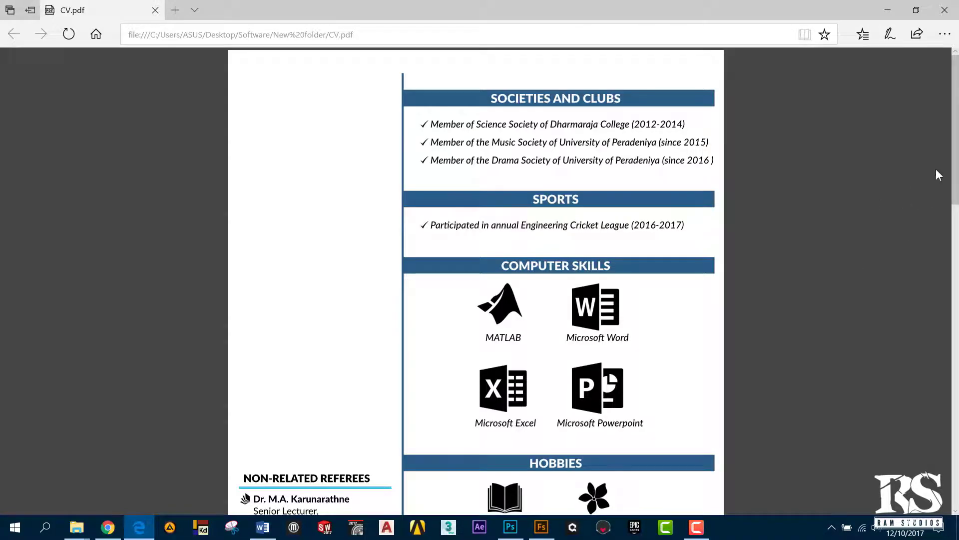
pyautogui.moveTo(954, 165); pyautogui.dragTo(952, 424)
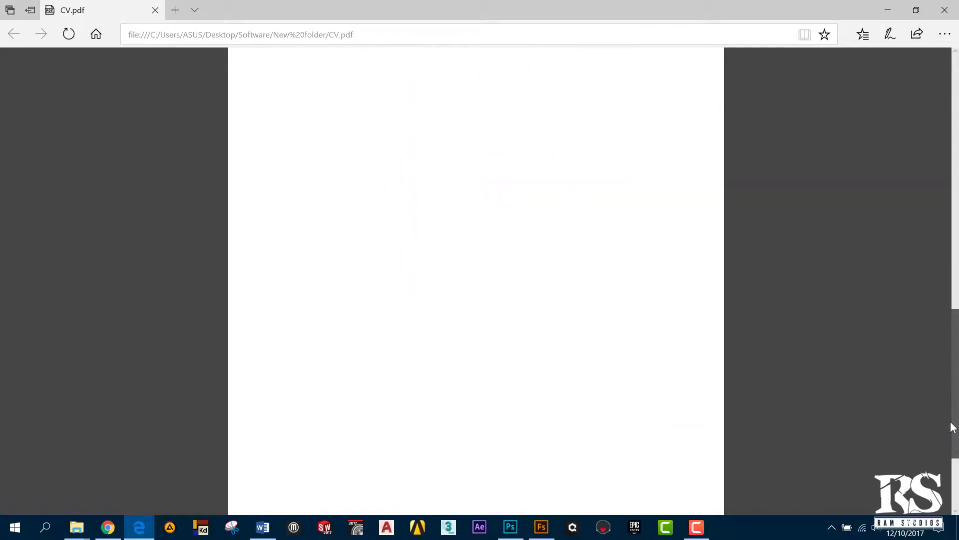
pyautogui.scroll(5, 927, 389)
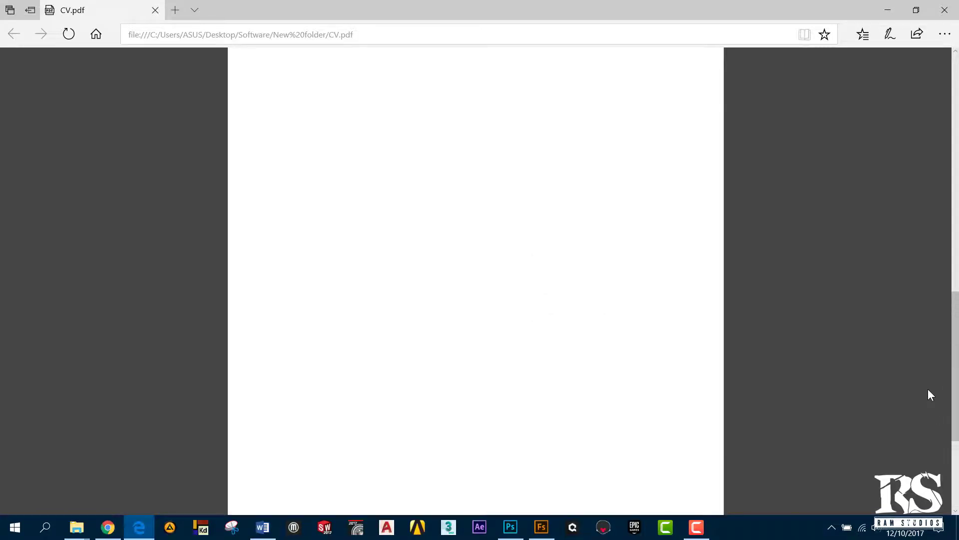
pyautogui.scroll(5, 927, 389)
pyautogui.scroll(-5, 928, 388)
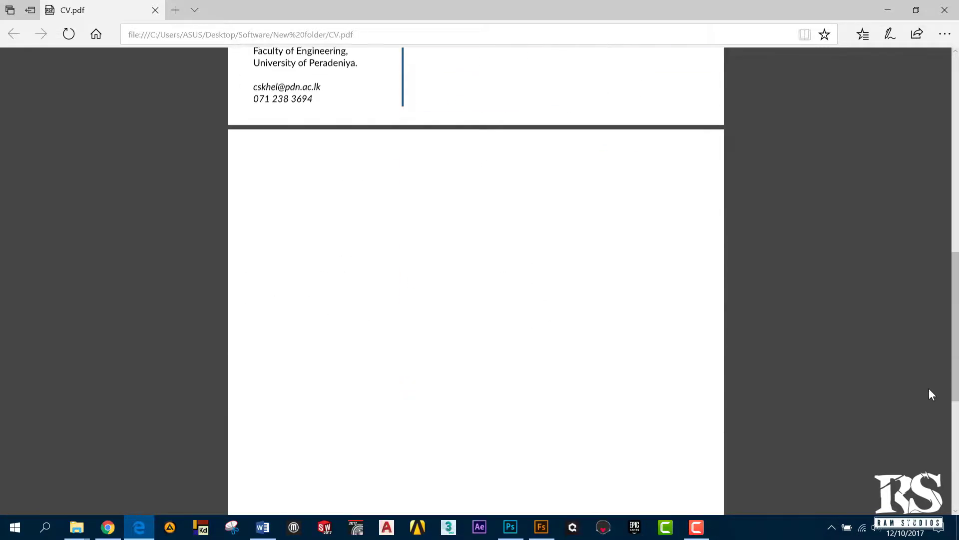
pyautogui.scroll(-5, 929, 388)
pyautogui.scroll(6, 929, 388)
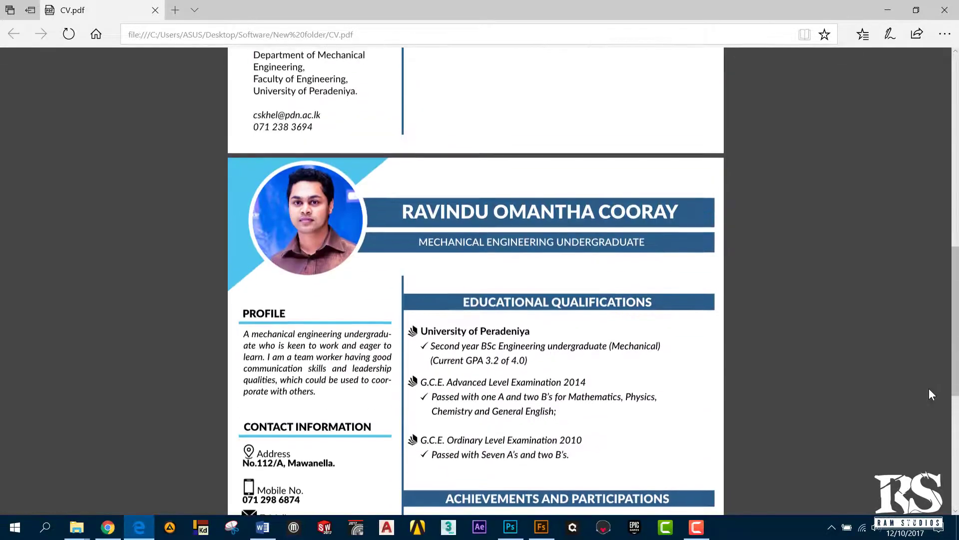
pyautogui.scroll(6, 929, 389)
pyautogui.scroll(-5, 930, 387)
pyautogui.scroll(5, 930, 384)
pyautogui.scroll(5, 931, 382)
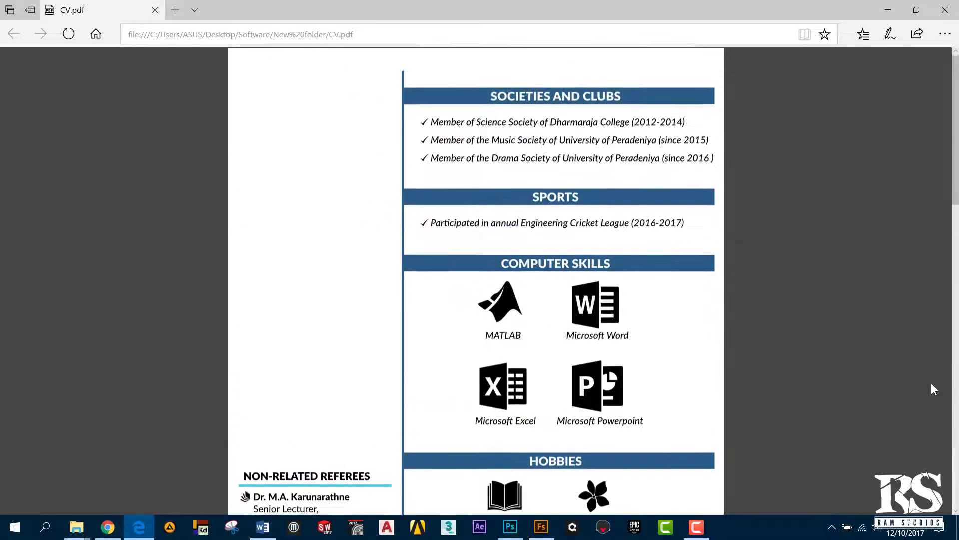
pyautogui.moveTo(950, 191)
pyautogui.mouseDown()
pyautogui.moveTo(950, 410)
pyautogui.moveTo(951, 164)
pyautogui.mouseUp()
pyautogui.scroll(1, 951, 120)
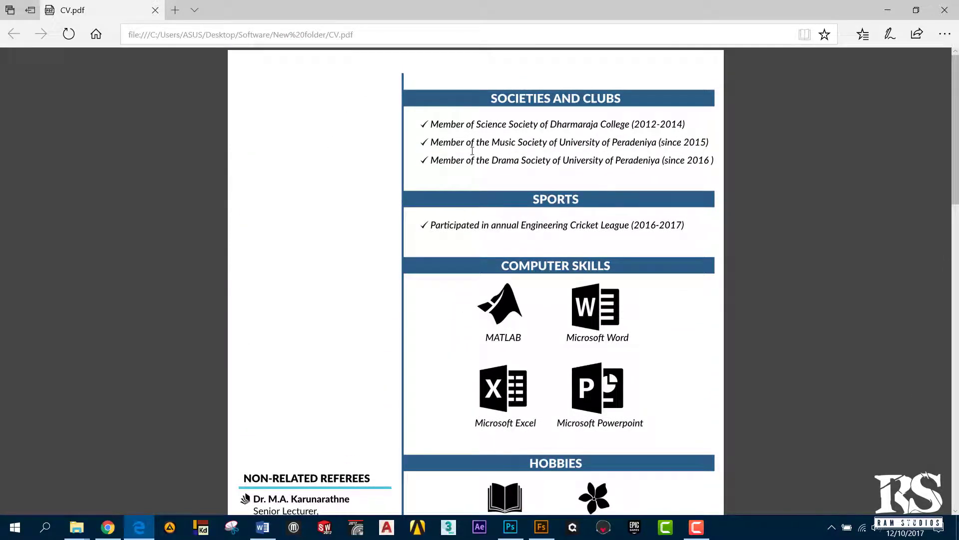
pyautogui.moveTo(956, 140); pyautogui.dragTo(956, 492)
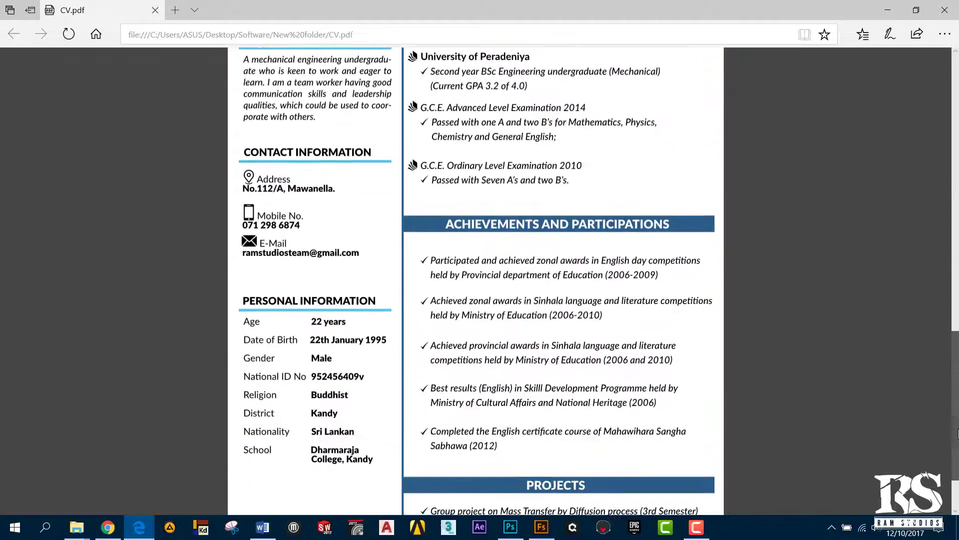
pyautogui.scroll(4, 629, 400)
pyautogui.scroll(3, 418, 396)
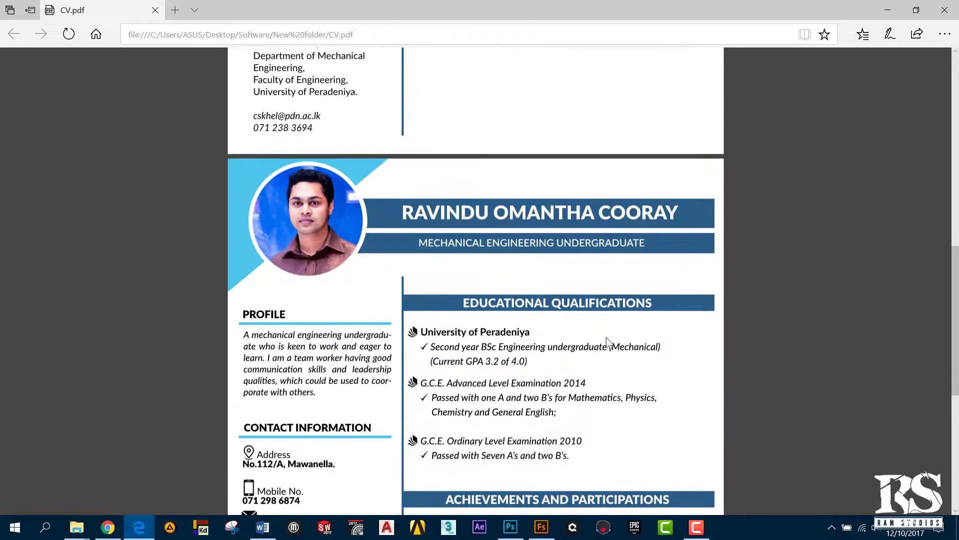
pyautogui.click(511, 530)
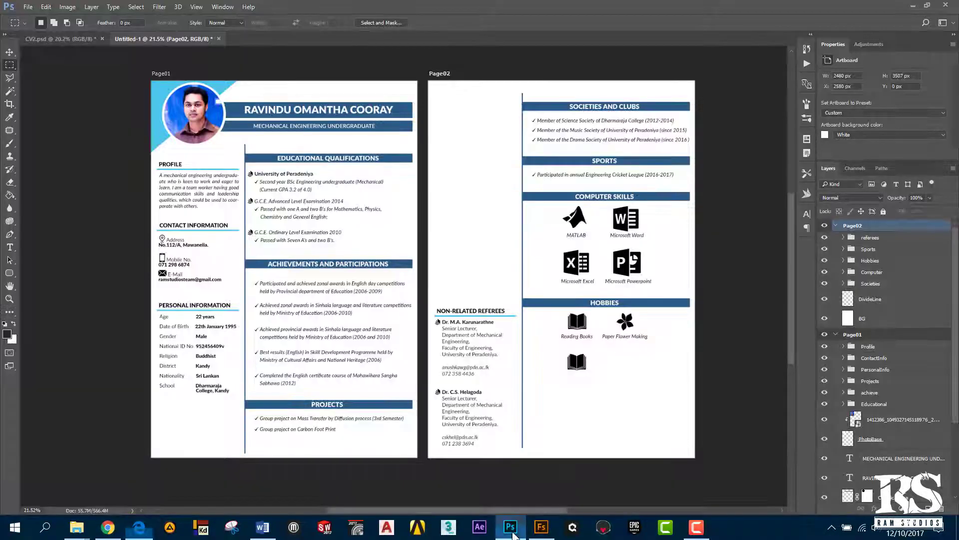
# Step: Collapse the artboard groups and move Page02 below Page01 in the Layers panel
pyautogui.click(836, 226)
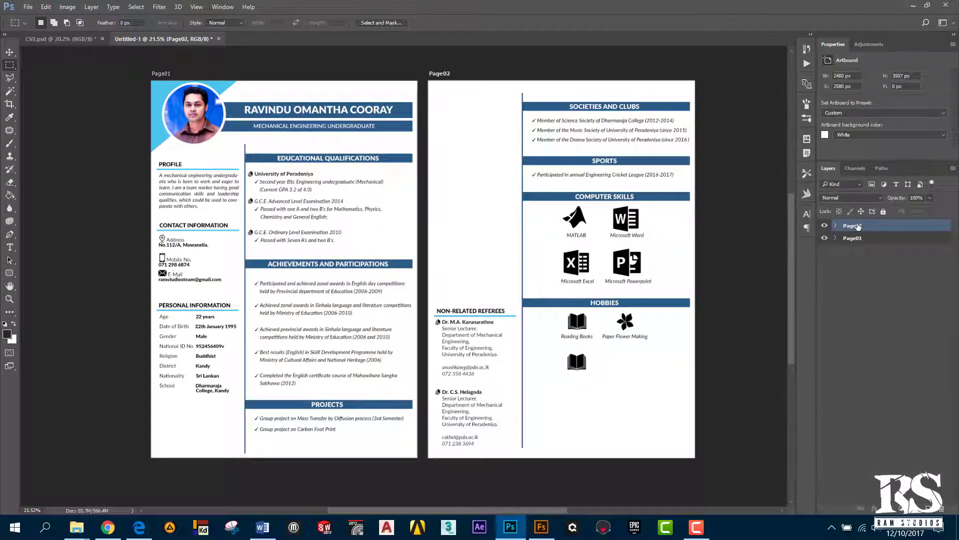
pyautogui.moveTo(858, 225); pyautogui.dragTo(855, 249)
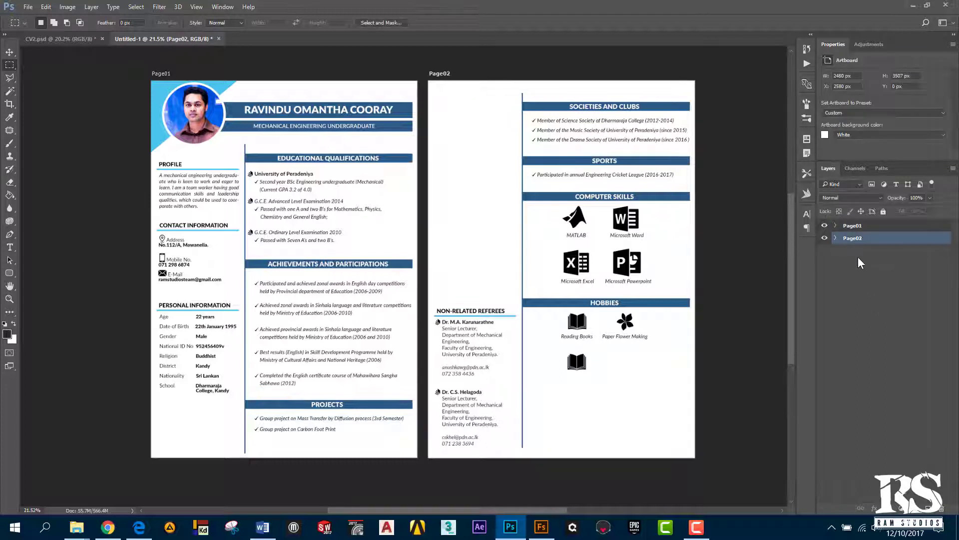
pyautogui.click(860, 264)
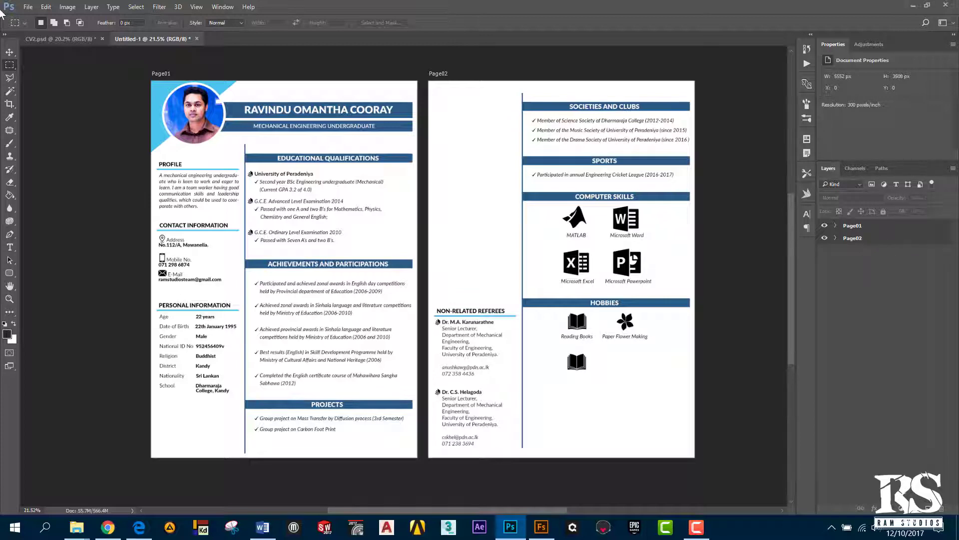
# Step: Start an Artboards to PDF export and browse to the Desktop for the destination
pyautogui.click(27, 7)
pyautogui.moveTo(43, 187)
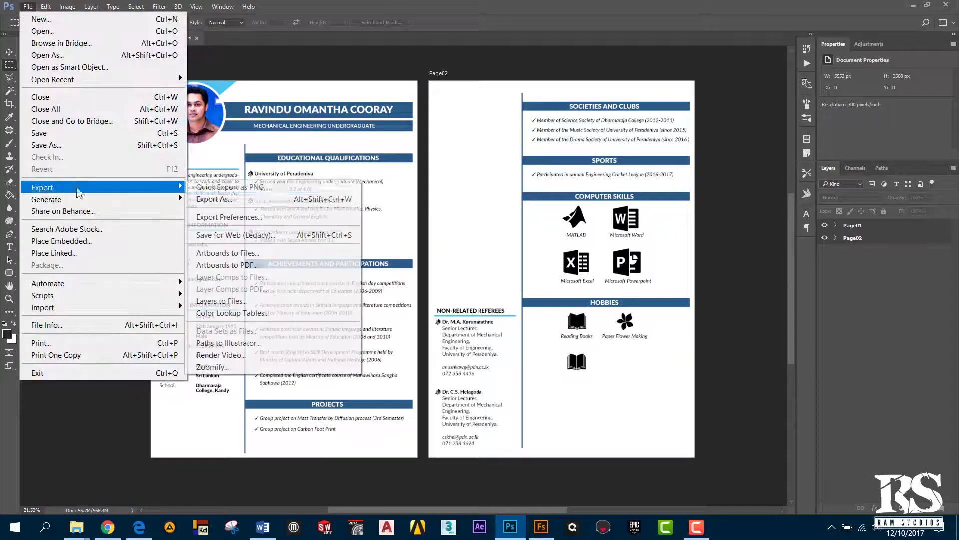
pyautogui.click(227, 265)
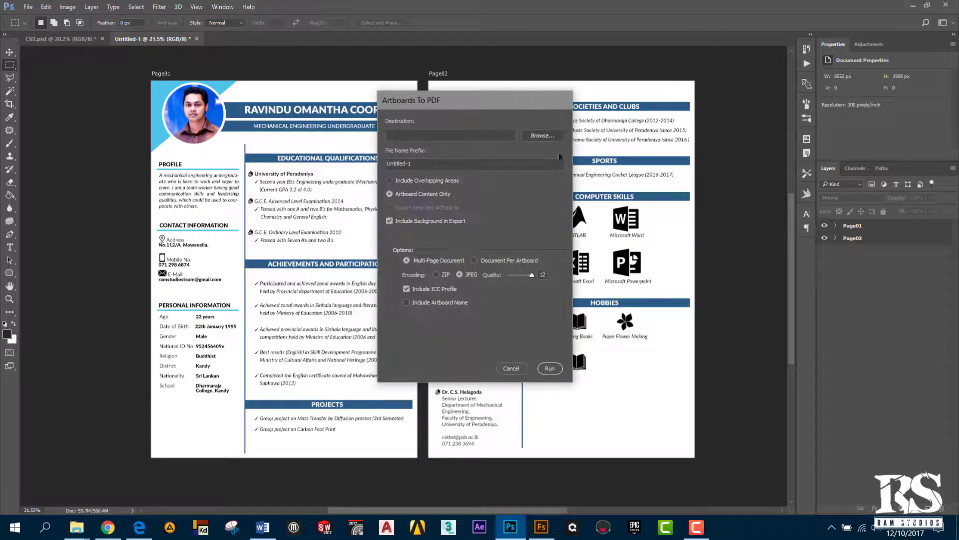
pyautogui.click(554, 137)
pyautogui.scroll(-2, 489, 265)
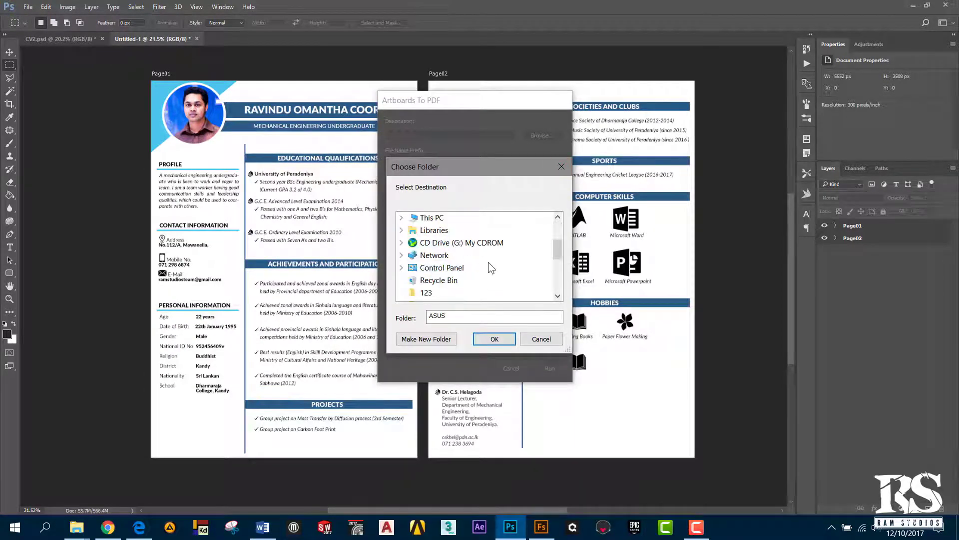
pyautogui.scroll(2, 489, 263)
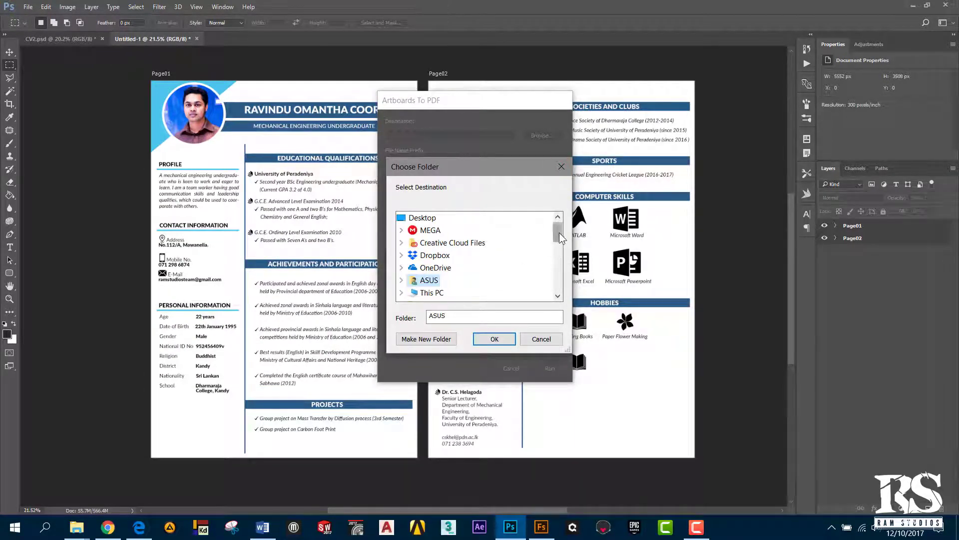
pyautogui.scroll(-1, 557, 243)
pyautogui.scroll(1, 559, 245)
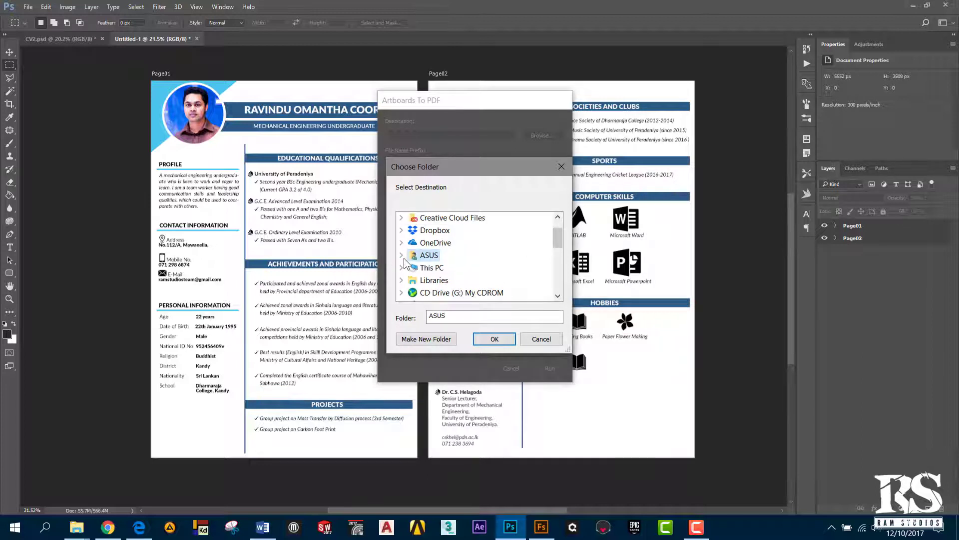
pyautogui.scroll(1, 448, 265)
pyautogui.click(422, 217)
pyautogui.scroll(-1, 494, 259)
pyautogui.scroll(-1, 495, 259)
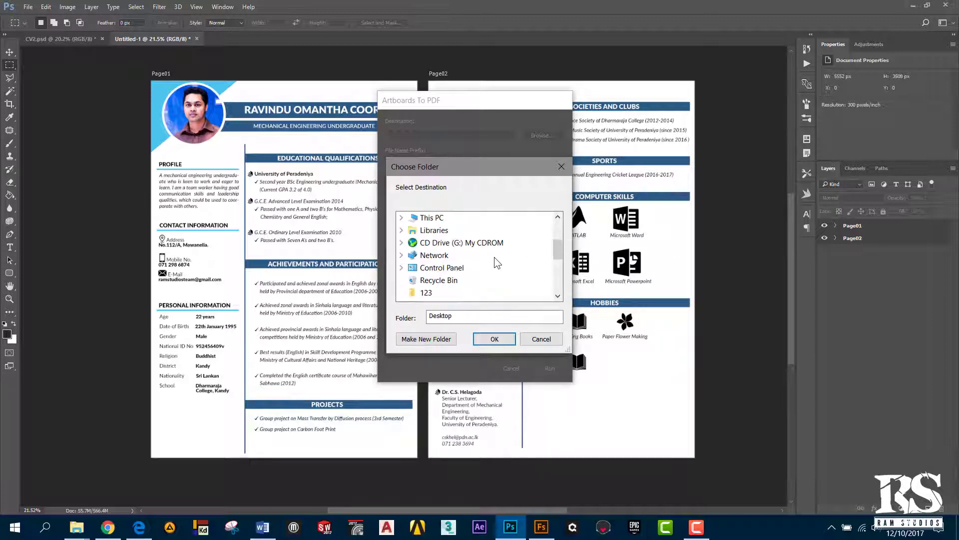
pyautogui.scroll(-2, 493, 259)
pyautogui.scroll(-2, 494, 259)
pyautogui.scroll(-1, 494, 259)
# Step: Set the export destination to the New folder inside Desktop\Software
pyautogui.click(435, 279)
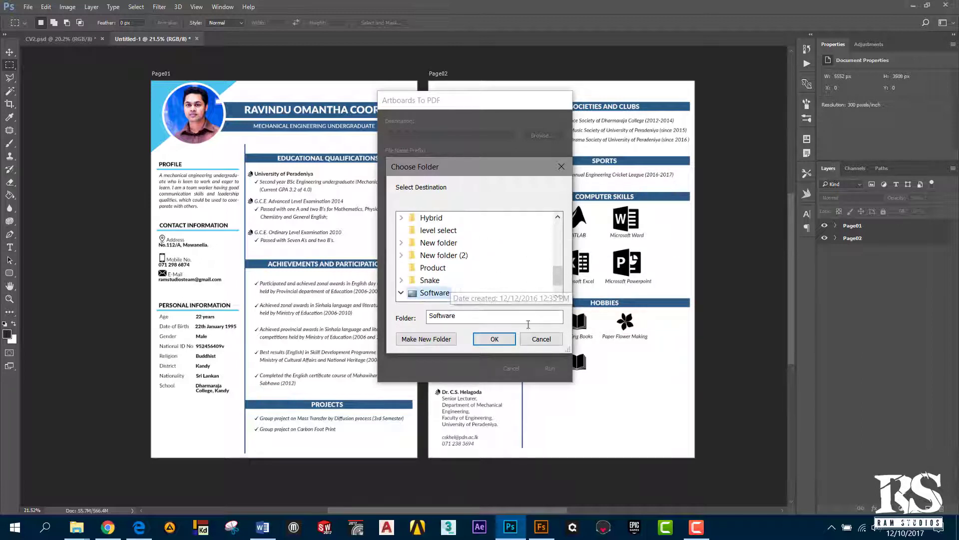
pyautogui.doubleClick(435, 292)
pyautogui.click(440, 281)
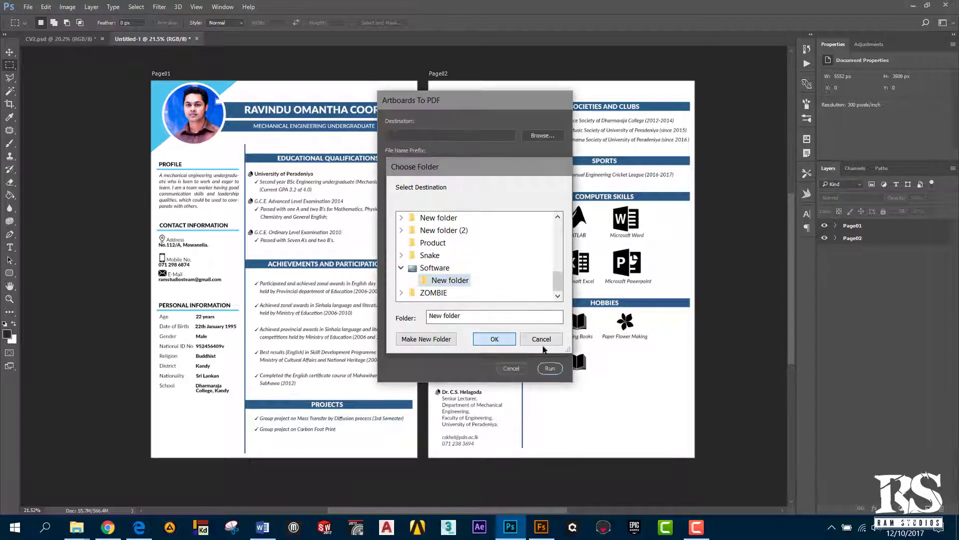
pyautogui.click(494, 339)
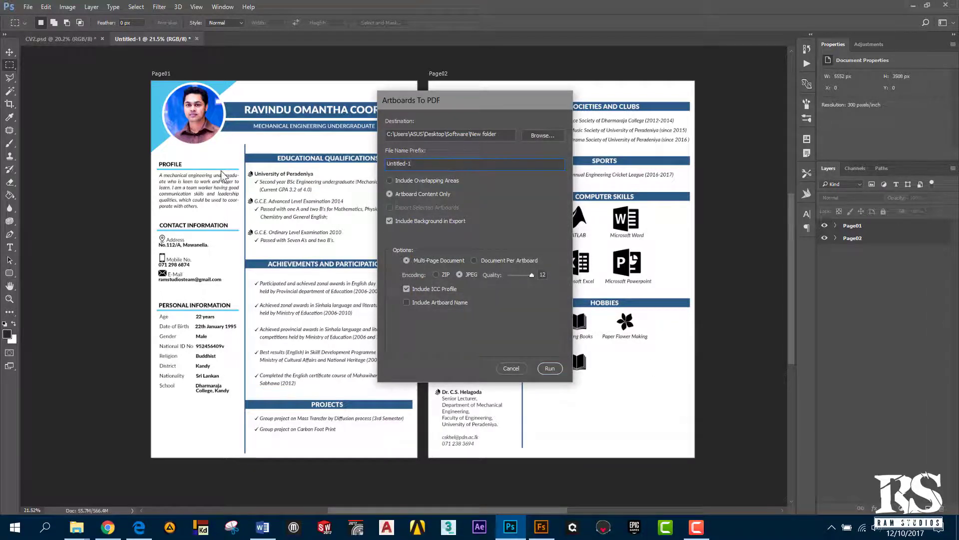
# Step: Set the file name prefix to CV and run the PDF export
pyautogui.doubleClick(388, 163)
pyautogui.write('CV2')
pyautogui.click(549, 368)
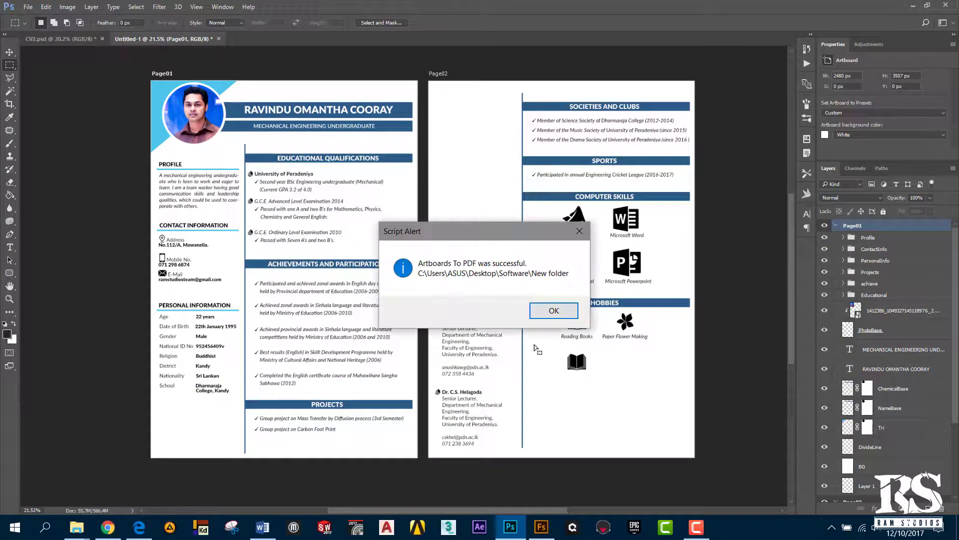
# Step: Dismiss the export success alert and open CV2.pdf from the New folder
pyautogui.click(554, 310)
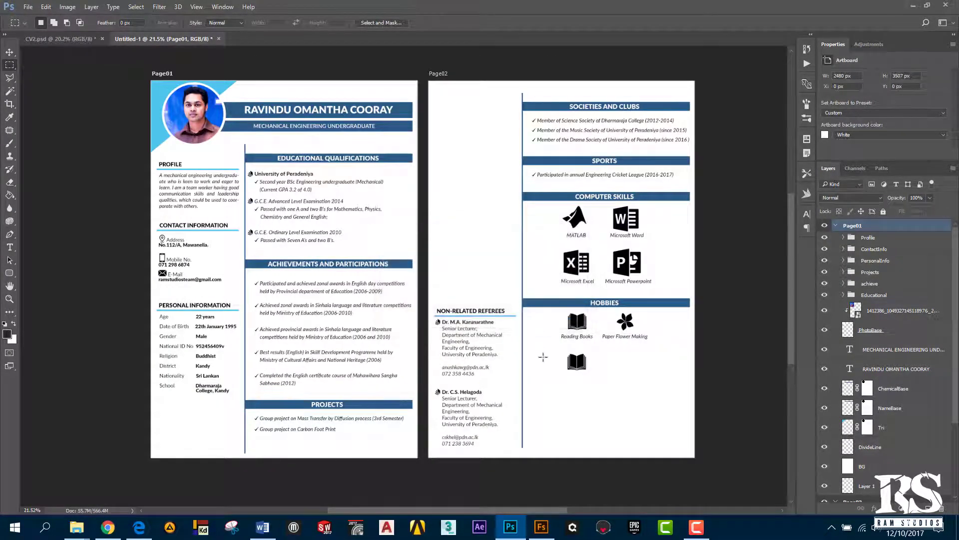
pyautogui.moveTo(77, 528)
pyautogui.click(327, 482)
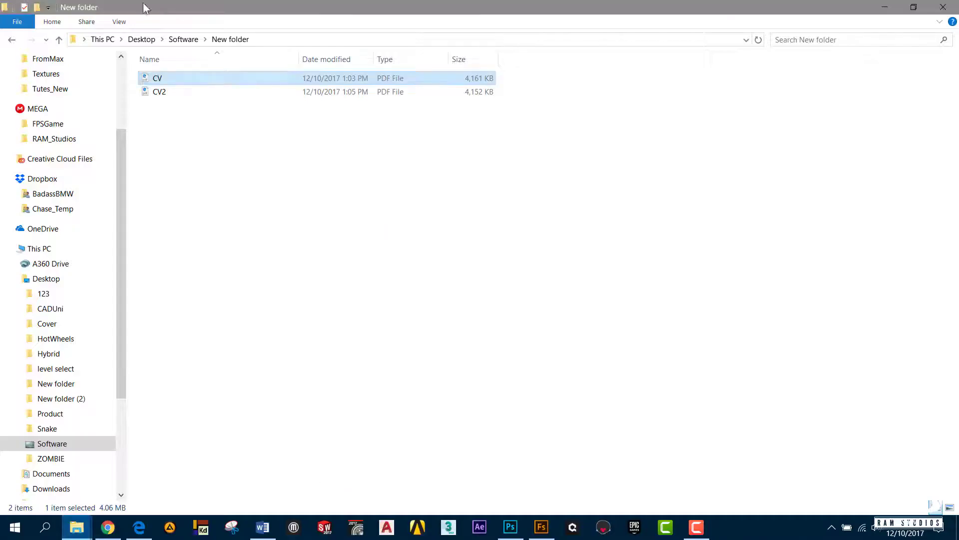
pyautogui.doubleClick(161, 92)
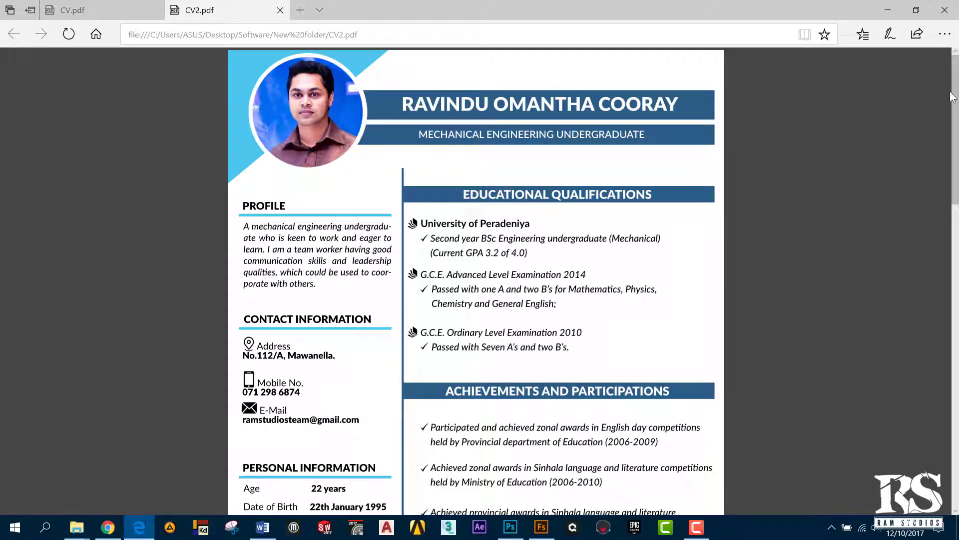
# Step: Scroll through CV2.pdf to confirm profile page first, referees page last, then return to Photoshop
pyautogui.moveTo(953, 98)
pyautogui.mouseDown()
pyautogui.moveTo(949, 390)
pyautogui.moveTo(958, 401)
pyautogui.mouseUp()
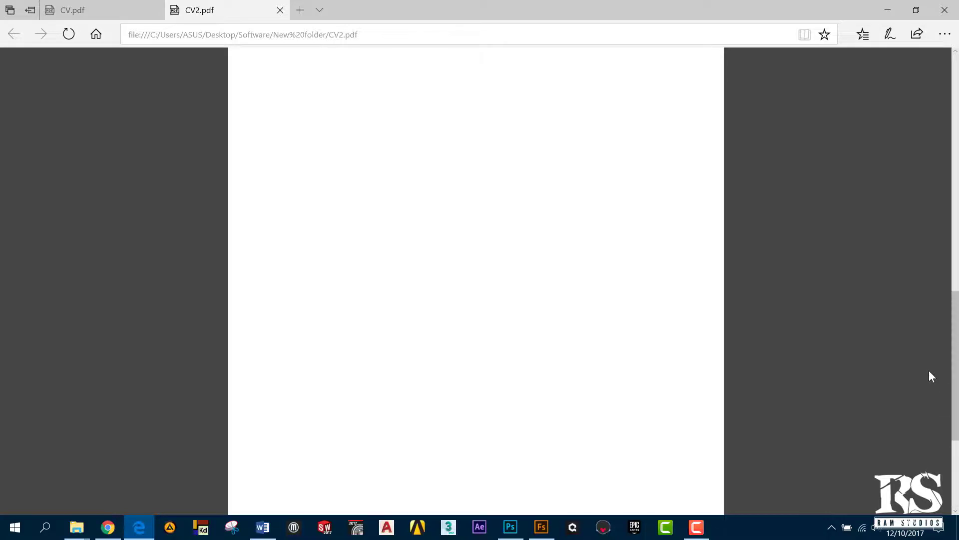
pyautogui.scroll(5, 929, 370)
pyautogui.moveTo(954, 333); pyautogui.dragTo(954, 471)
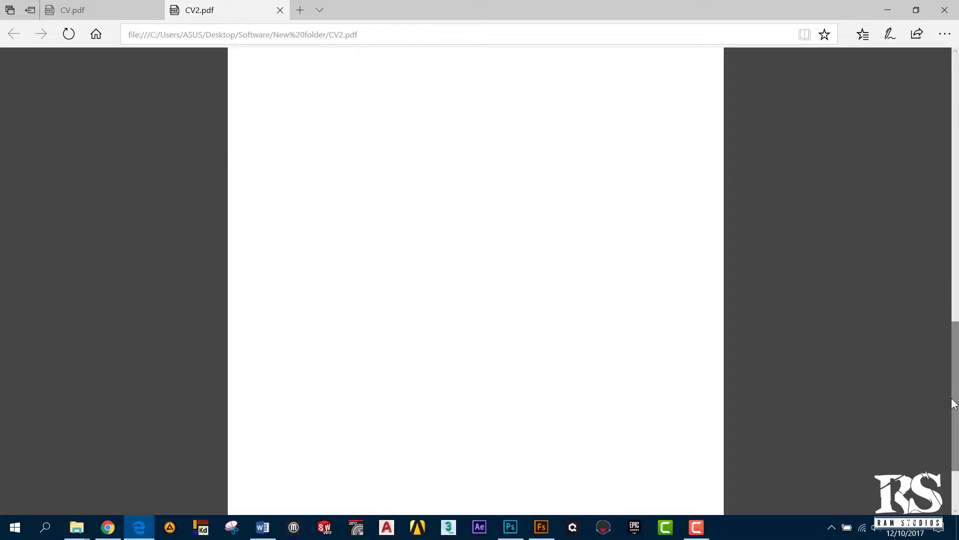
pyautogui.scroll(3, 803, 298)
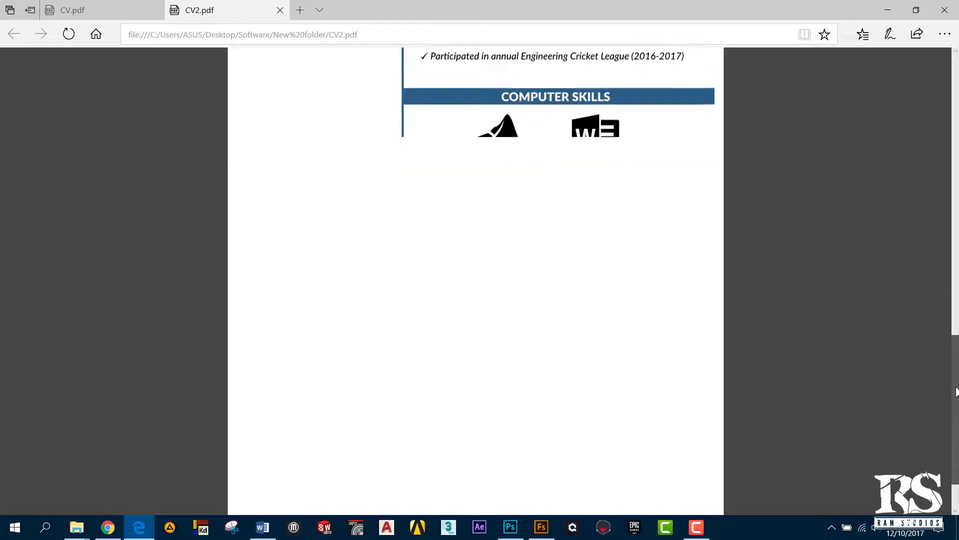
pyautogui.moveTo(956, 354); pyautogui.dragTo(951, 75)
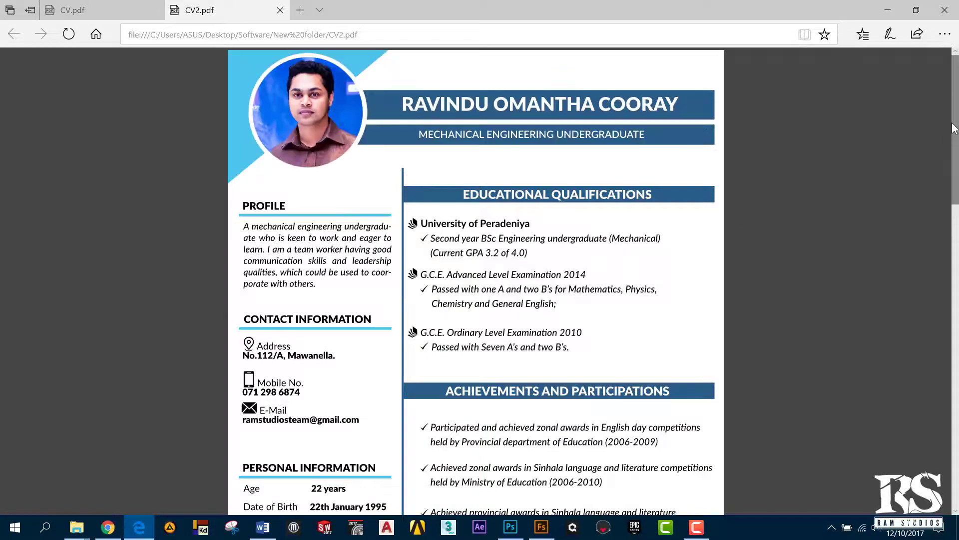
pyautogui.moveTo(954, 155)
pyautogui.mouseDown()
pyautogui.moveTo(955, 249)
pyautogui.moveTo(920, 141)
pyautogui.mouseUp()
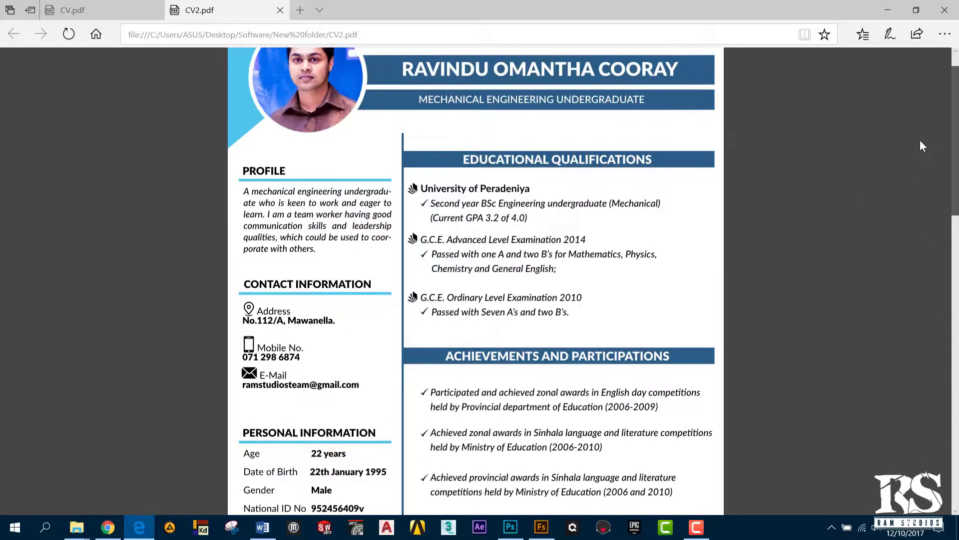
pyautogui.scroll(1, 600, 155)
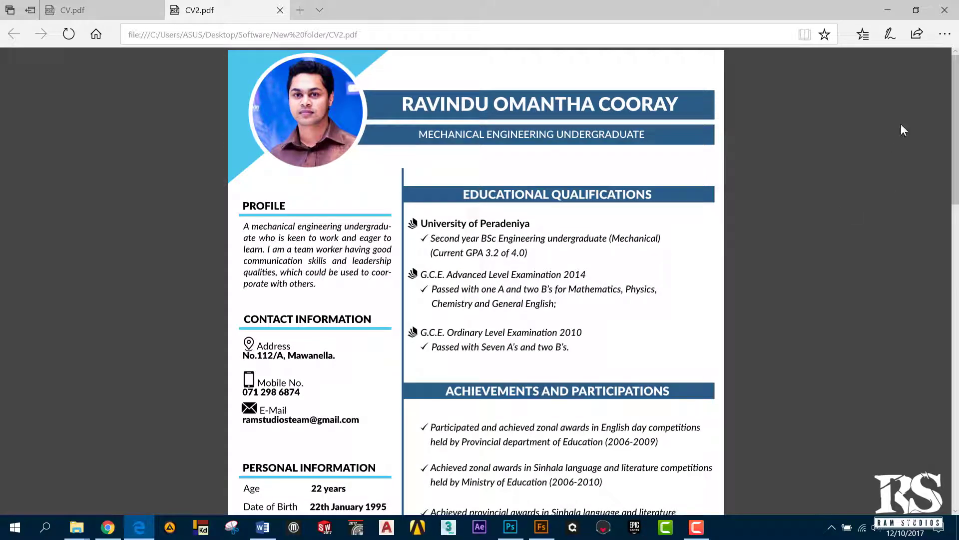
pyautogui.scroll(-5, 729, 195)
pyautogui.scroll(-6, 925, 204)
pyautogui.scroll(-7, 919, 209)
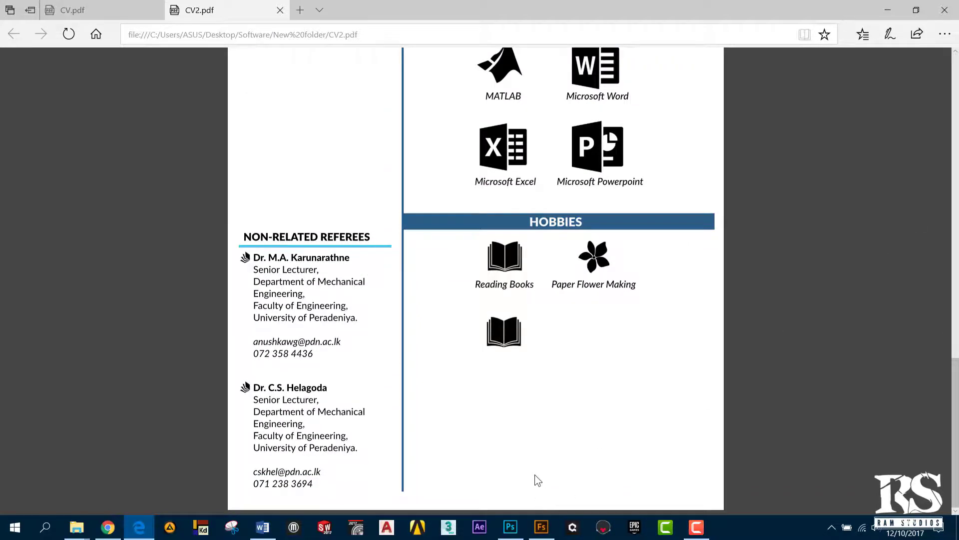
pyautogui.click(510, 527)
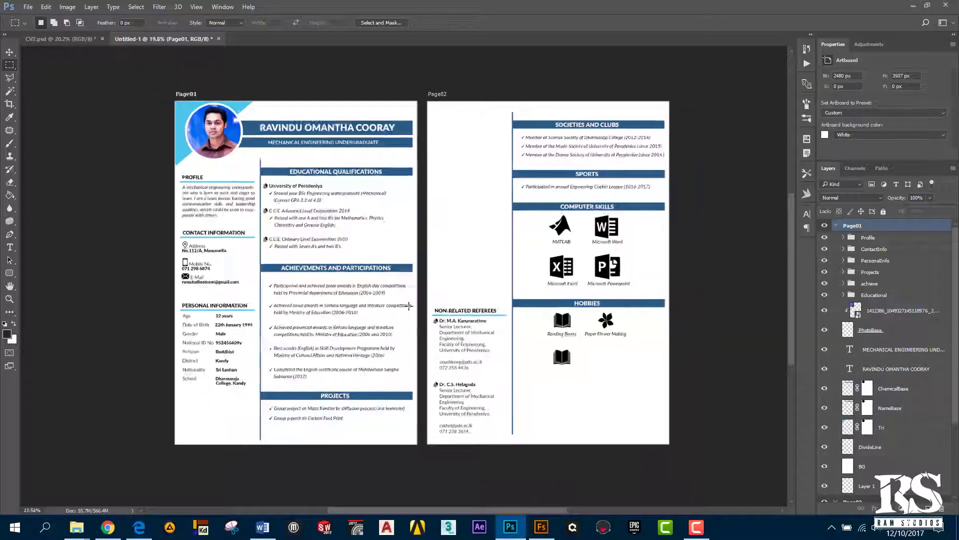
# Step: Collapse the Page01 artboard group so only Page01 and Page02 are listed, then deselect
pyautogui.hscroll(2, 649, 299)
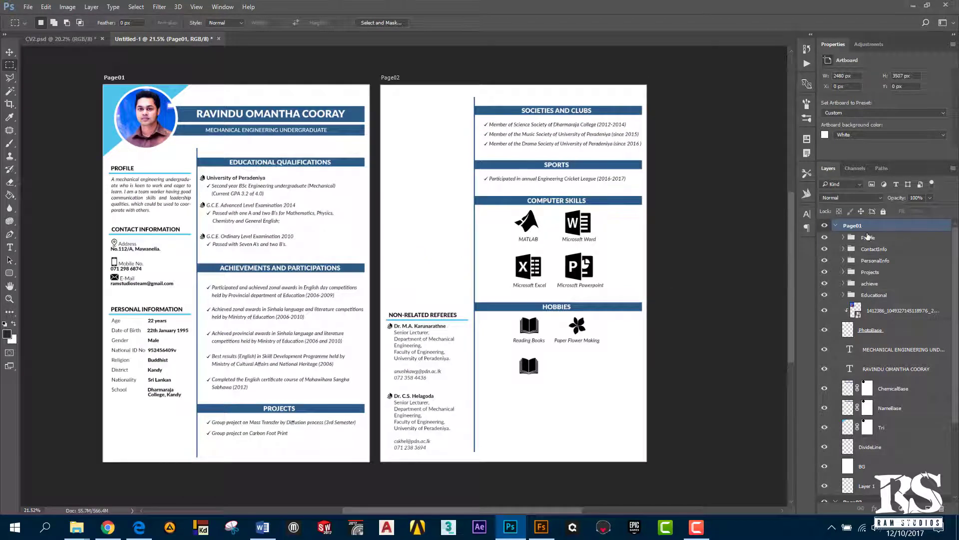
pyautogui.click(835, 225)
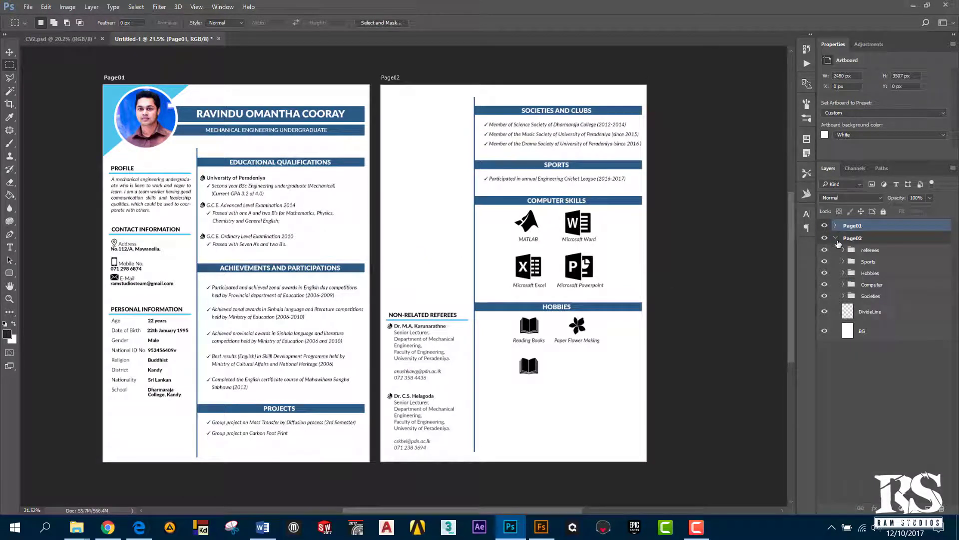
pyautogui.click(878, 343)
pyautogui.scroll(-1, 247, 286)
pyautogui.scroll(2, 209, 297)
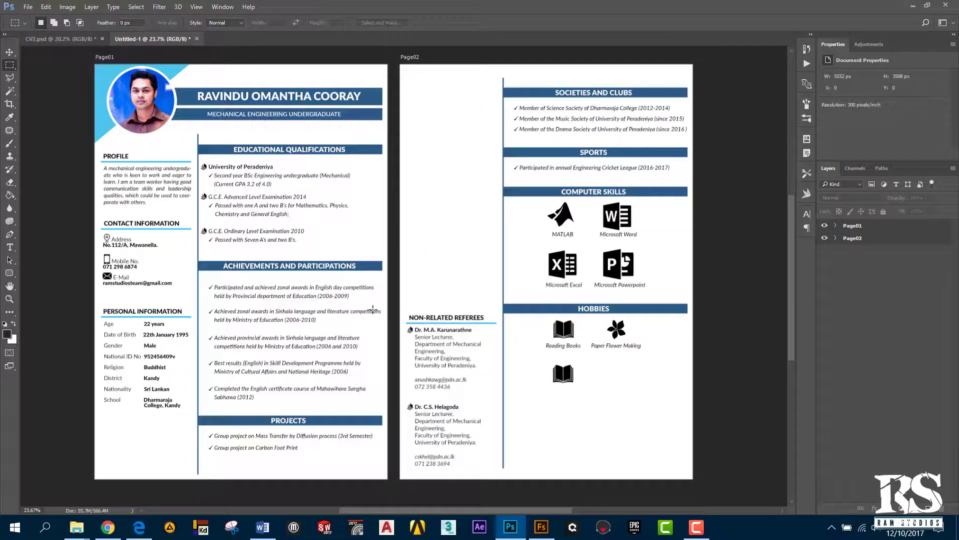